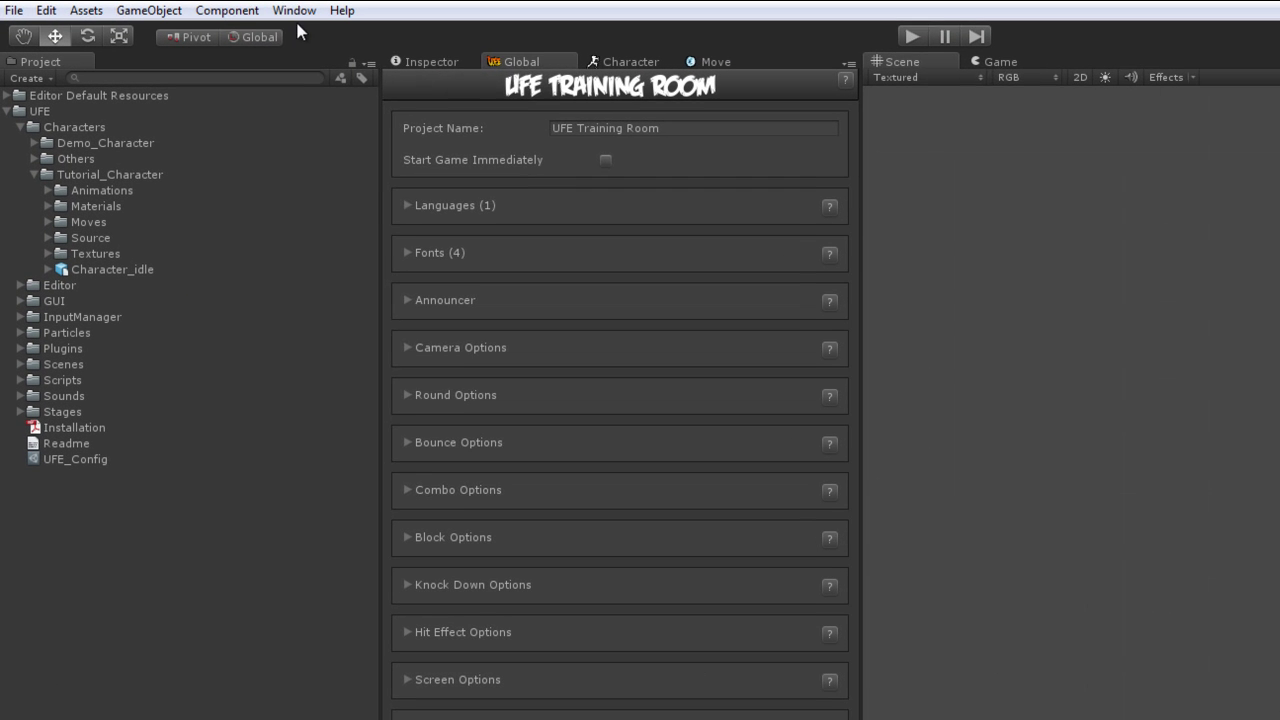
Glance at the Window > U.F.E. submenu, then switch from UFE global settings to the empty Inspector.
click(220, 23)
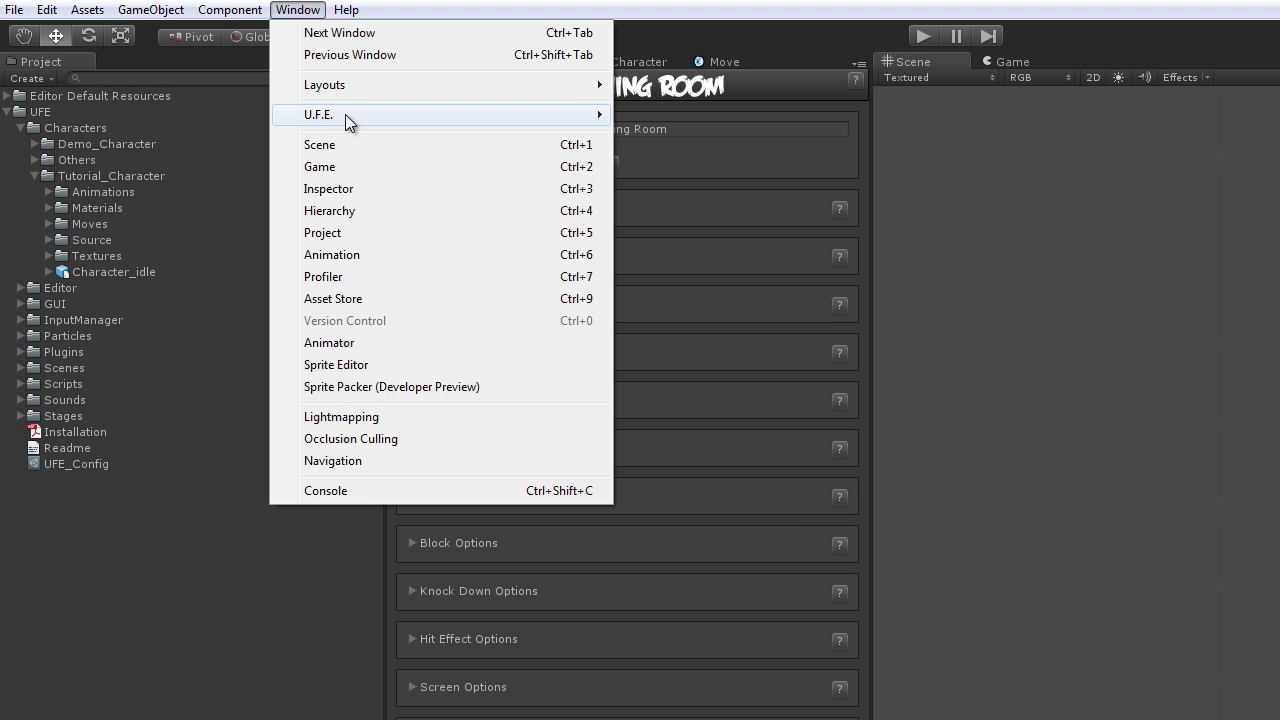
mouse_move(347, 118)
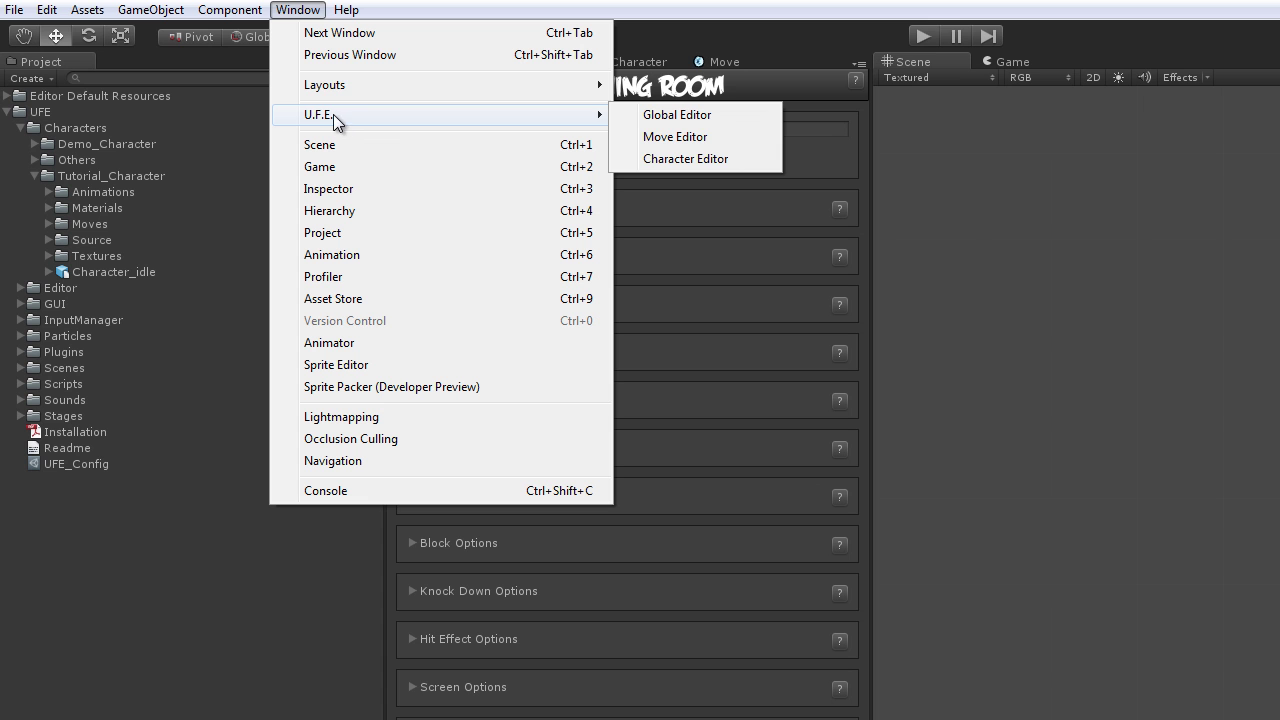
click(300, 12)
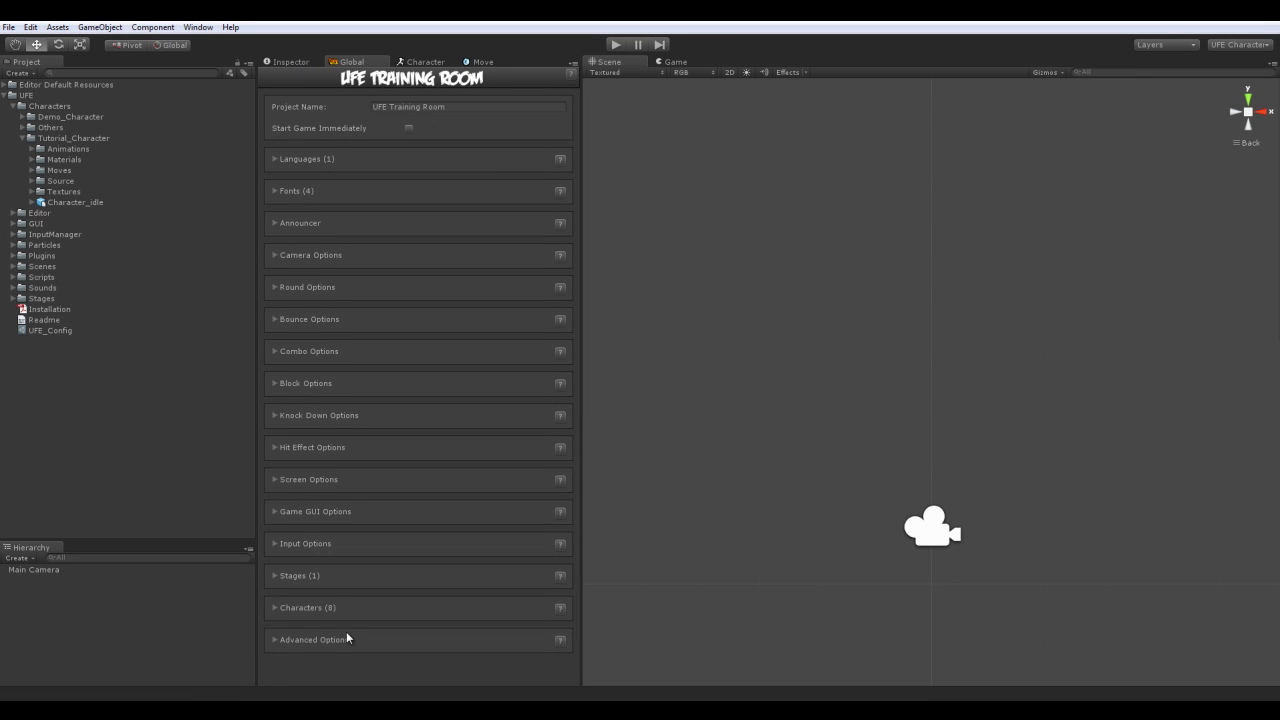
click(292, 62)
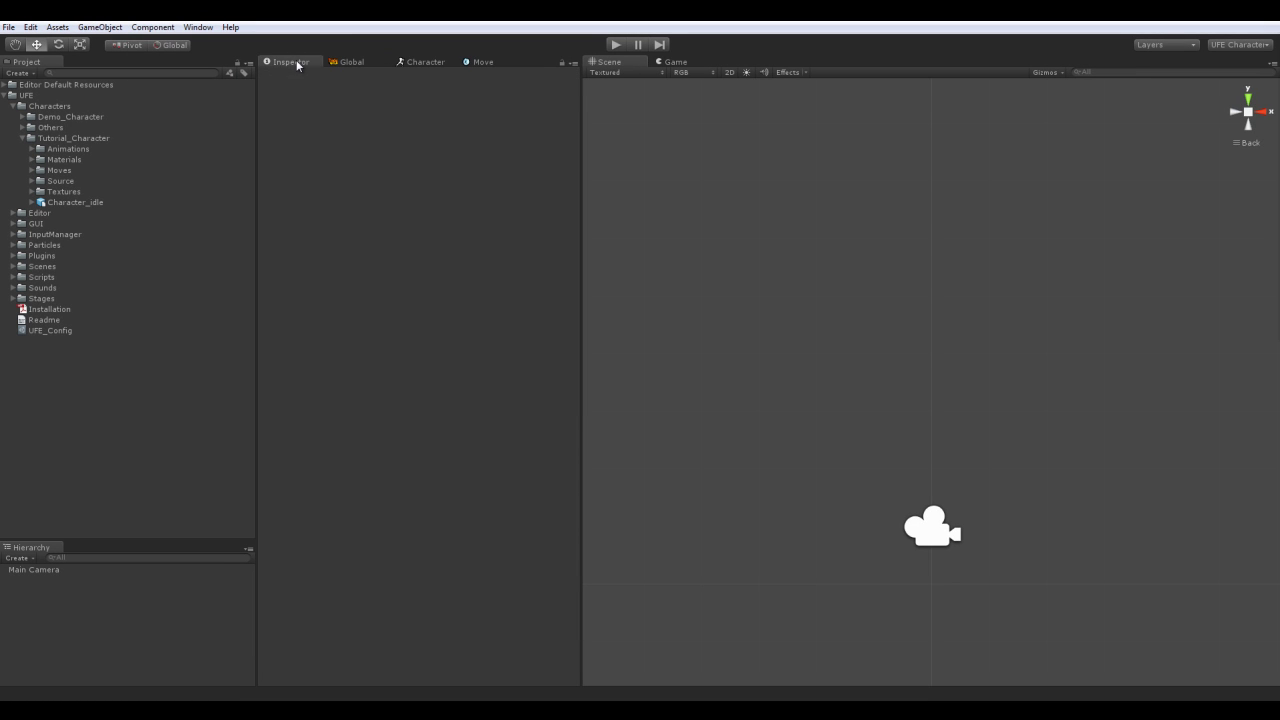
Select Character_idle and play, then pause, its 0–60 idle clip in the orbited preview.
click(56, 204)
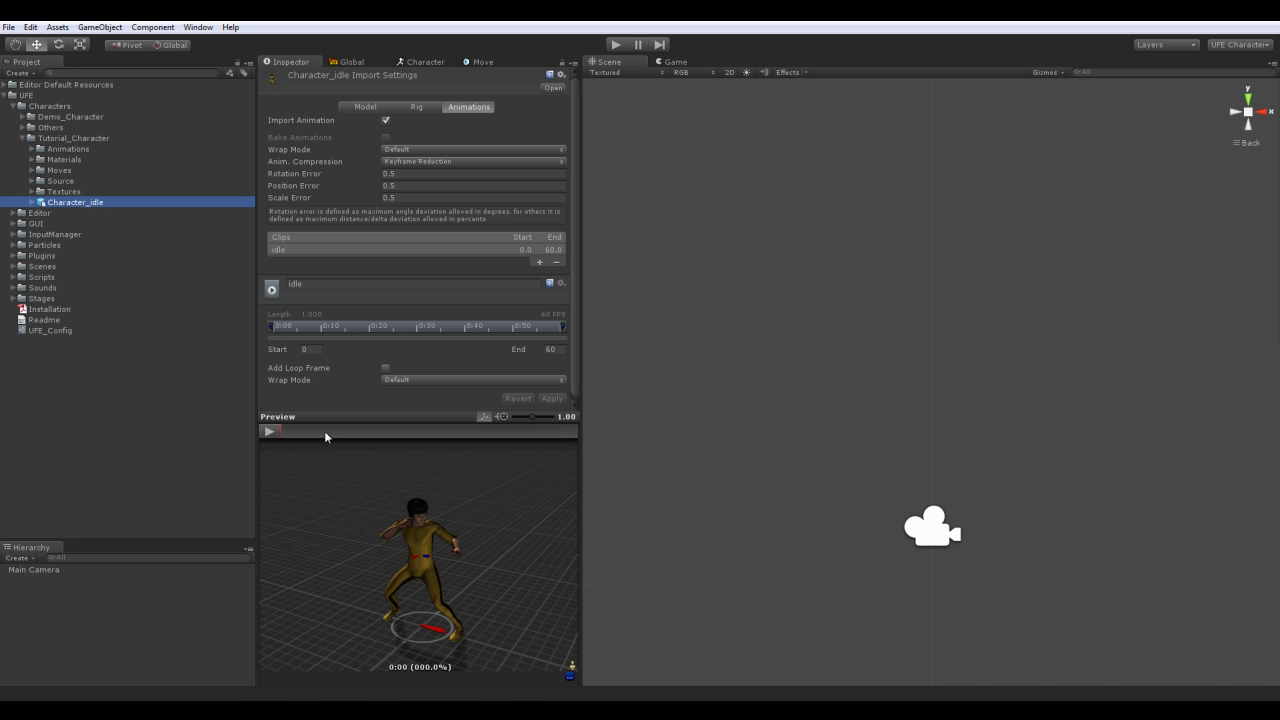
drag(433, 597, 460, 568)
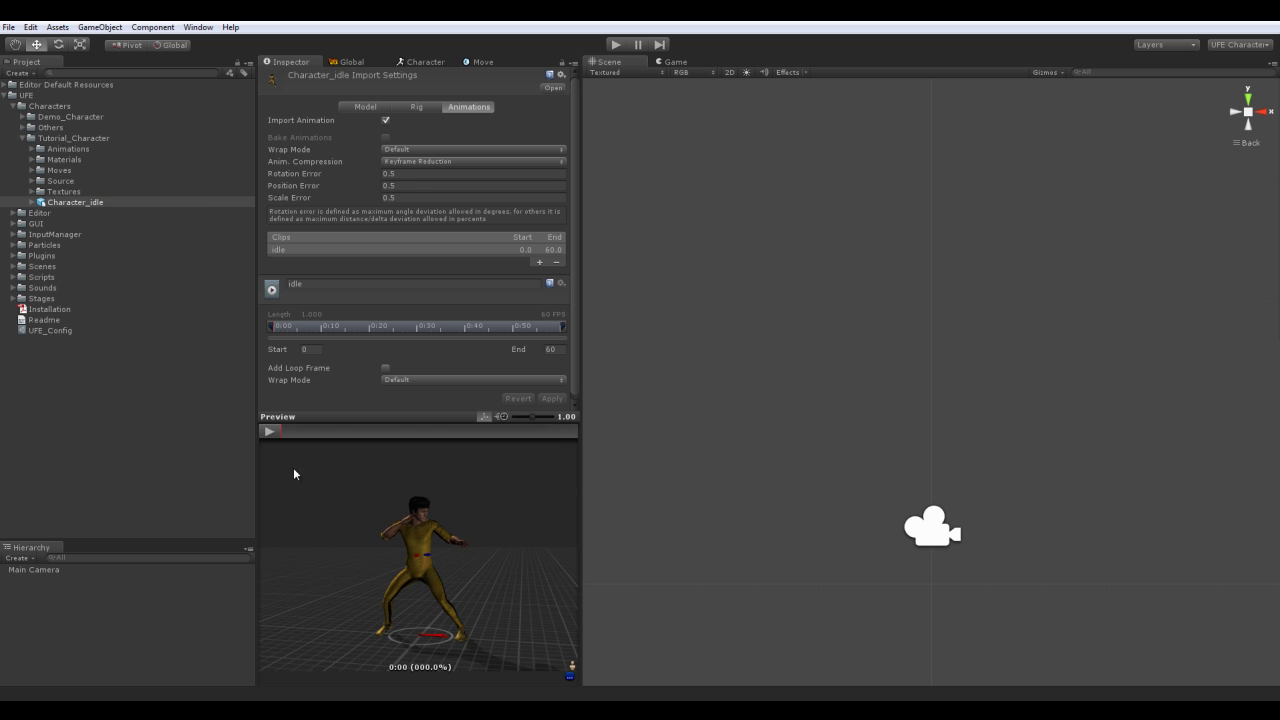
click(268, 432)
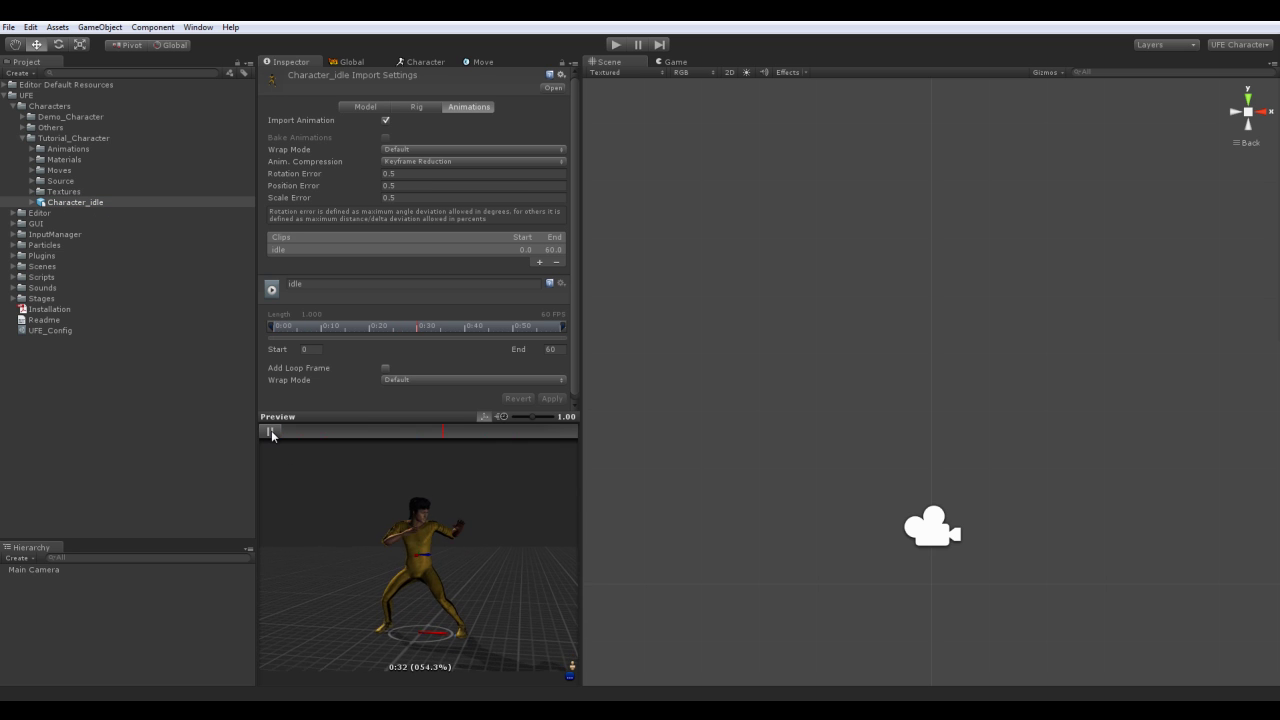
click(271, 431)
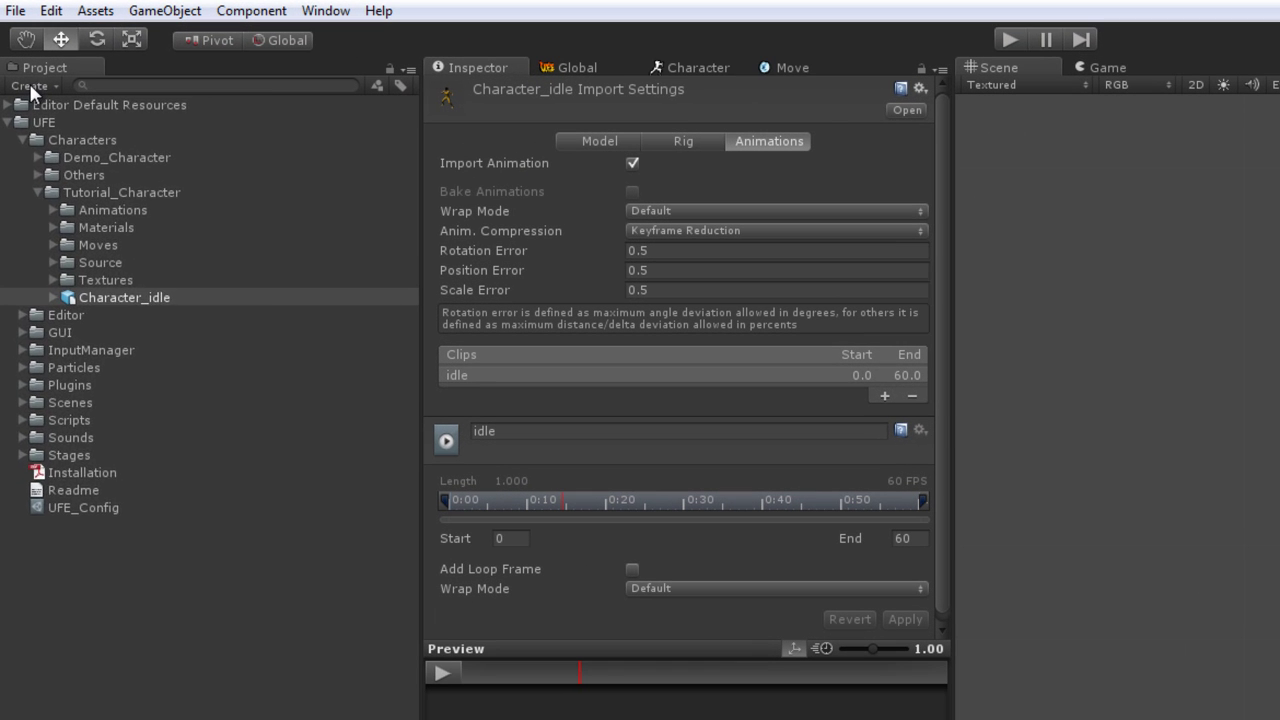
Create a new UFE Character File from the Create menu.
click(29, 85)
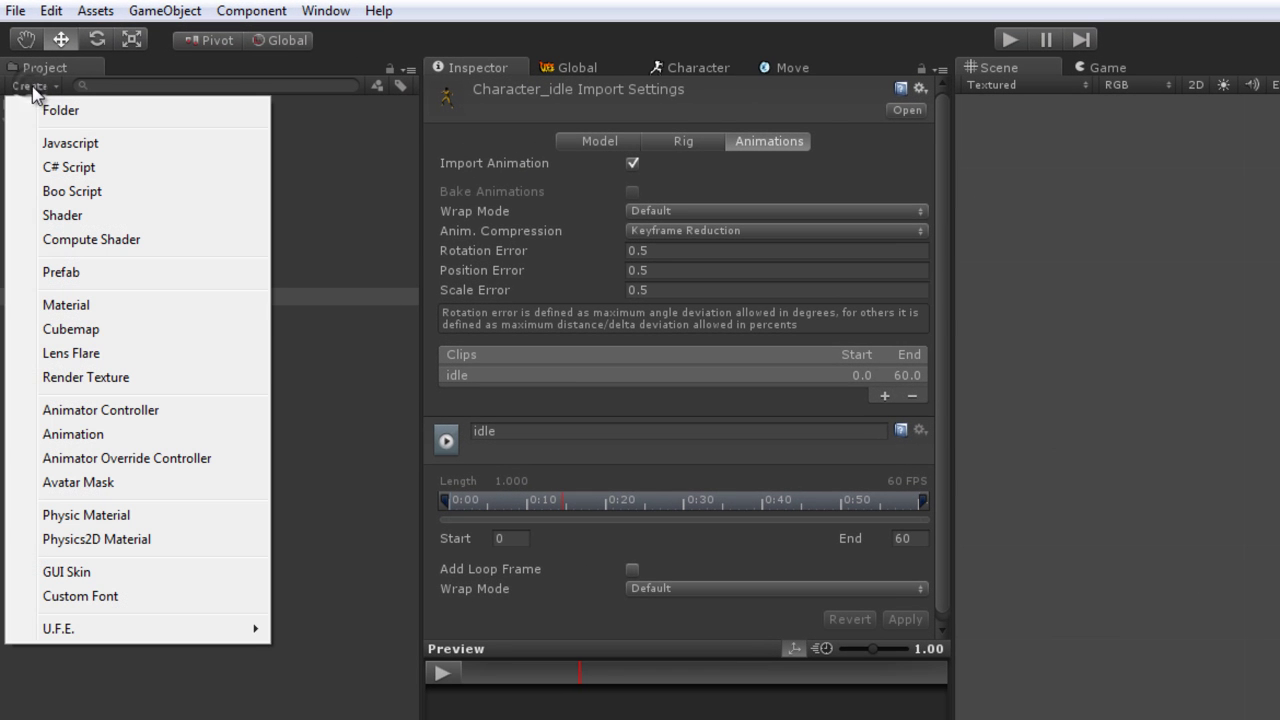
mouse_move(167, 643)
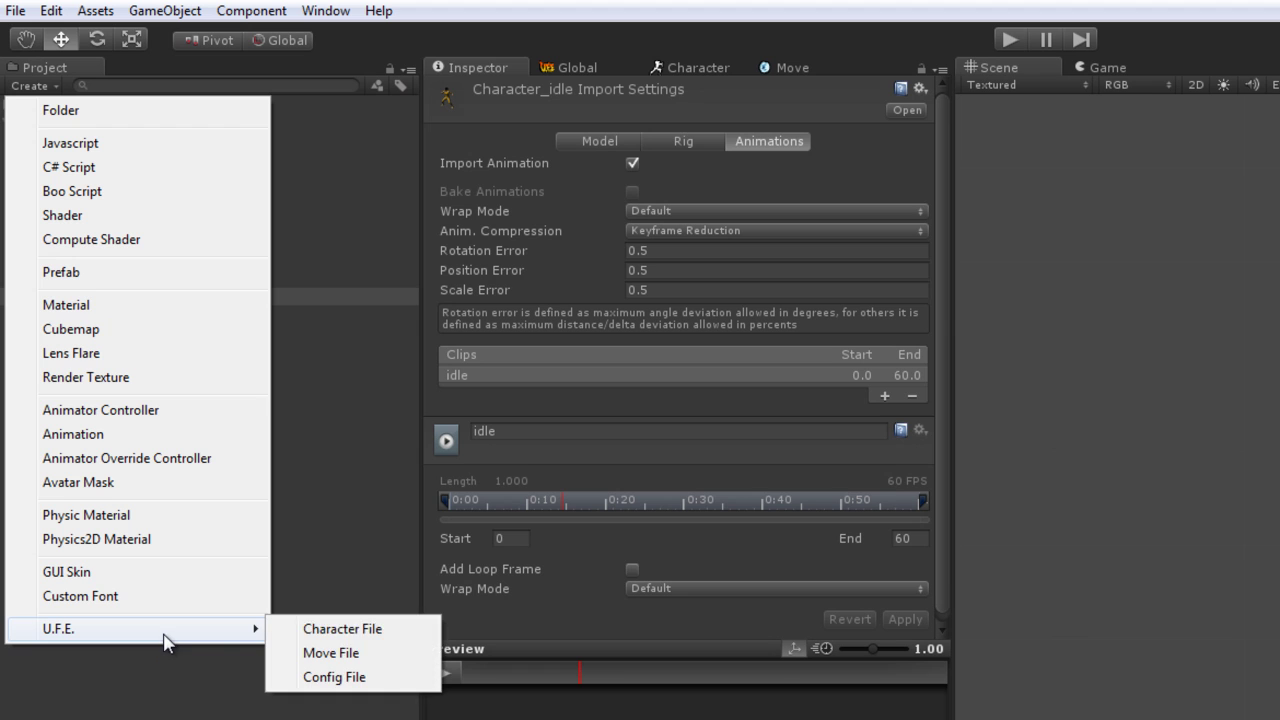
click(341, 628)
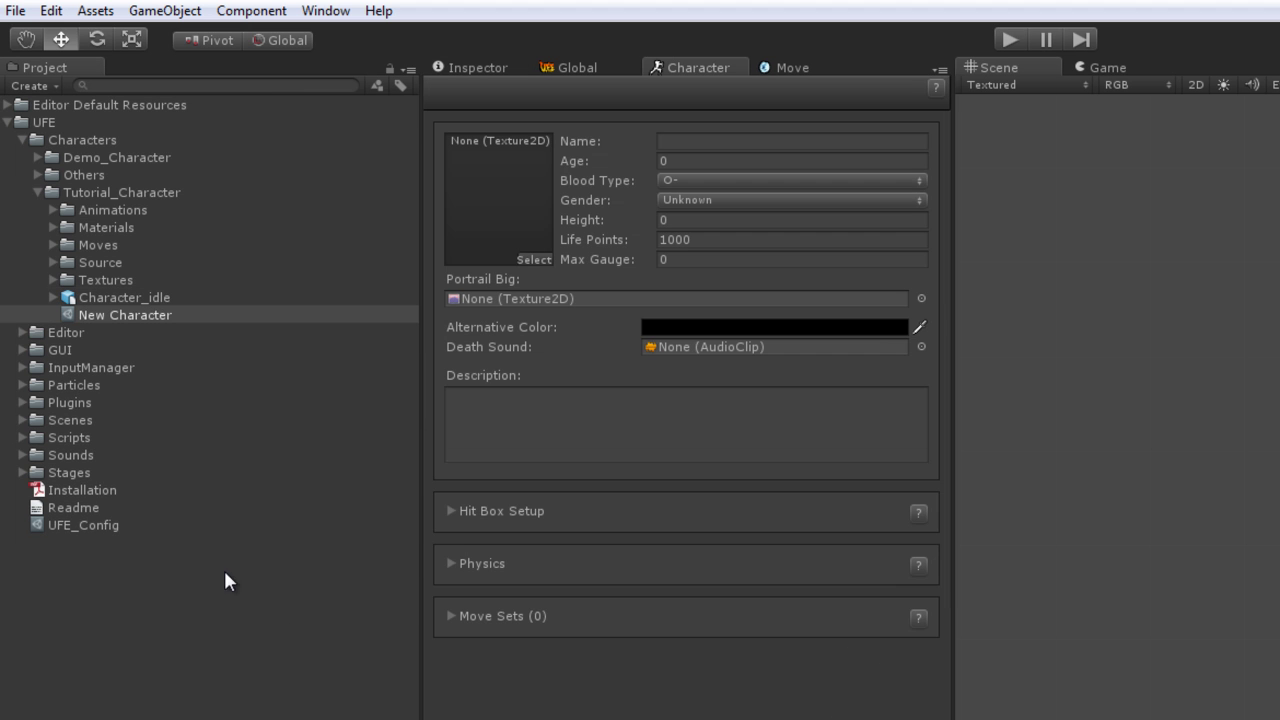
click(720, 141)
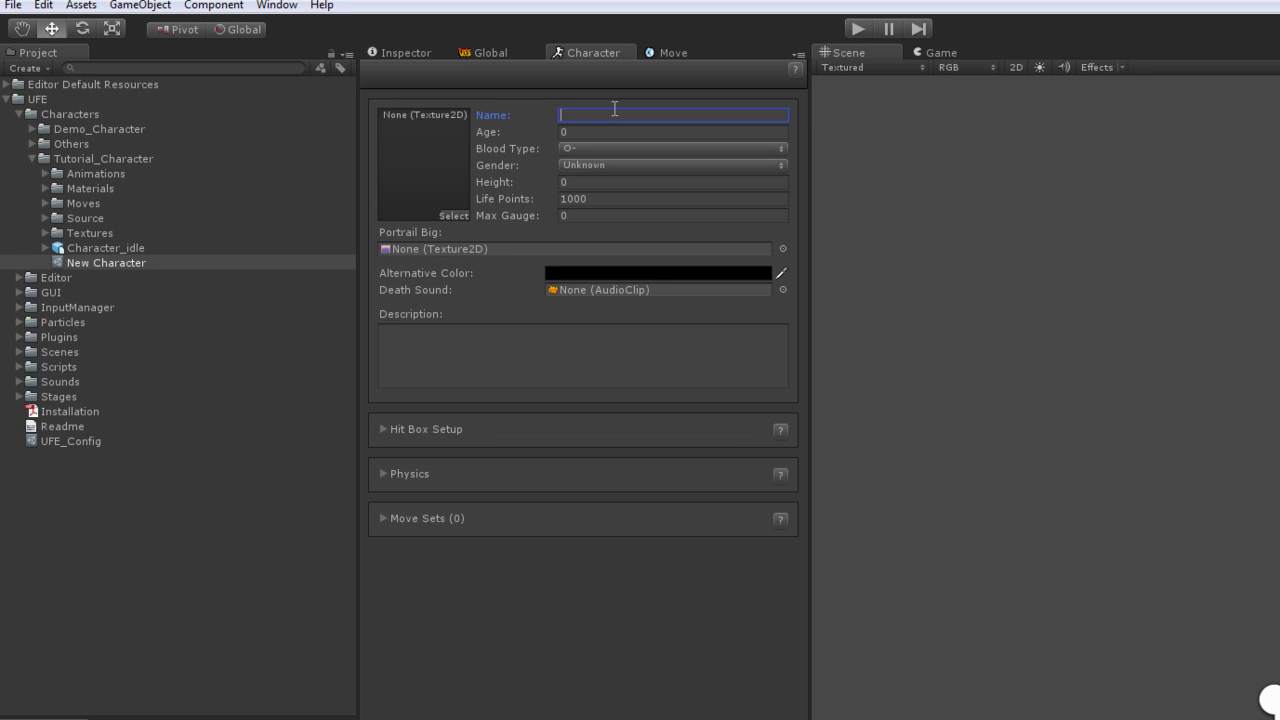
text(Lee Tondo)
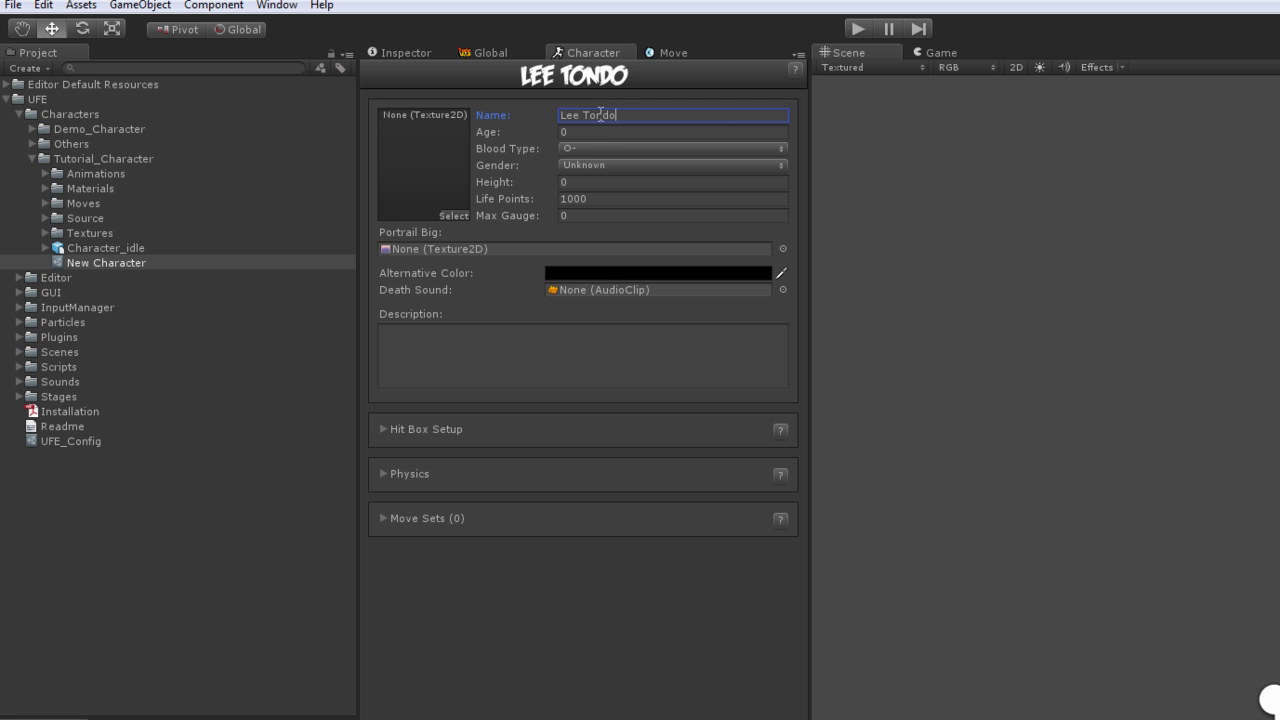
click(602, 132)
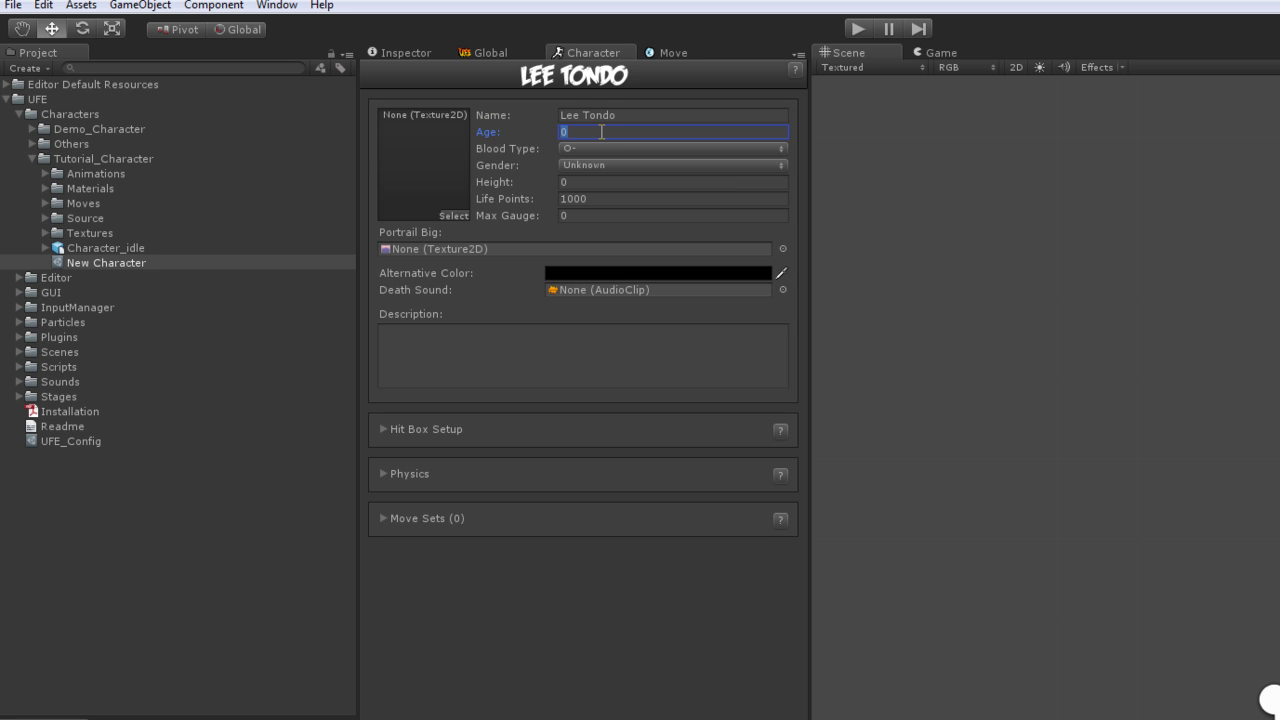
text(32)
click(601, 184)
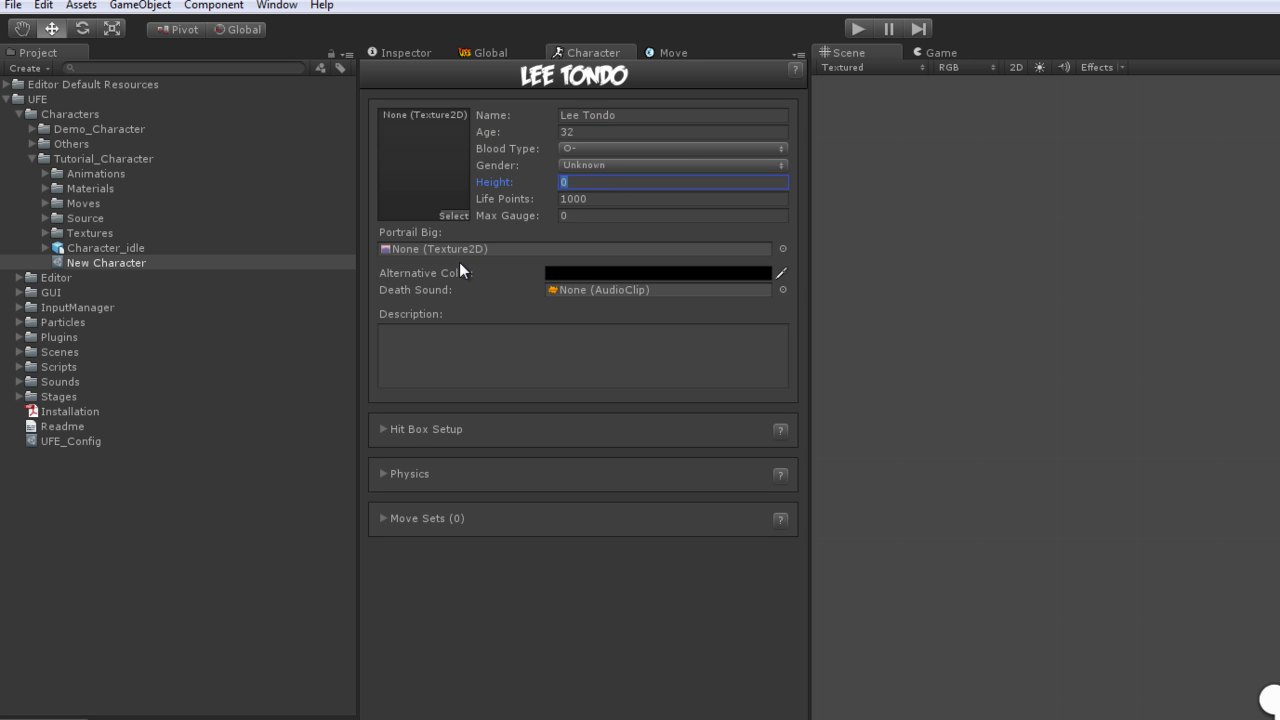
text(165)
click(598, 216)
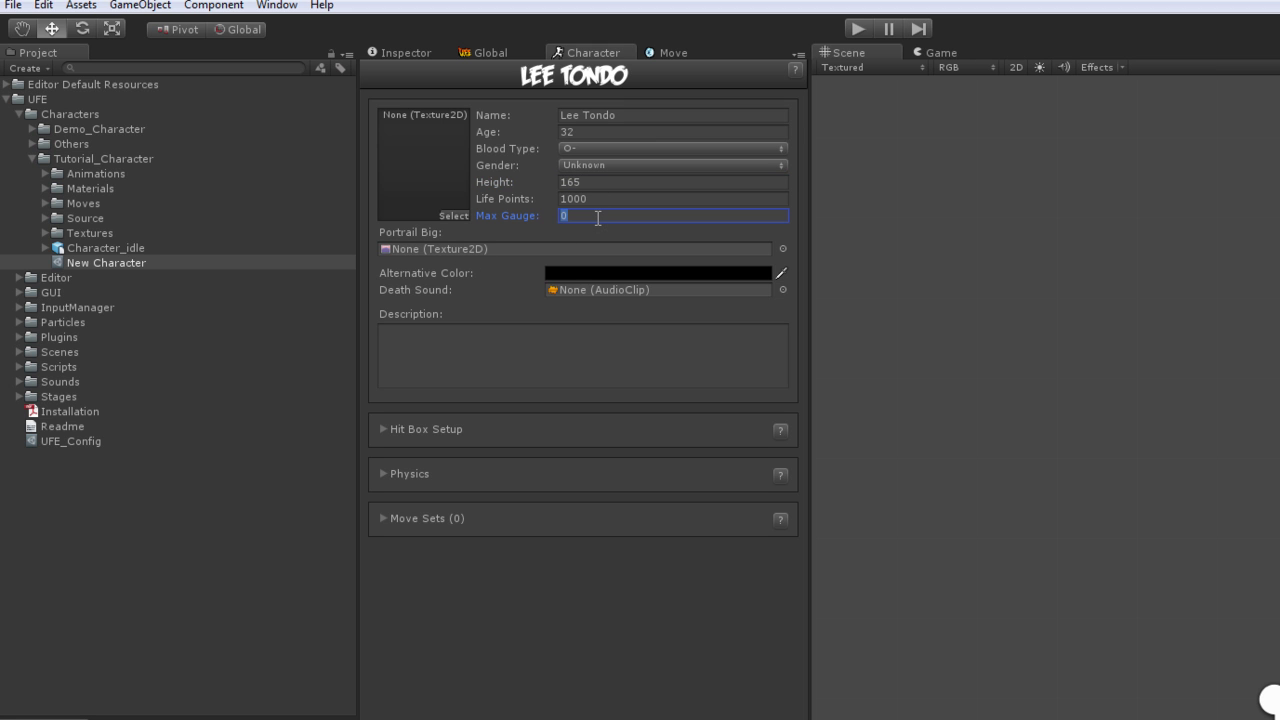
text(1000)
Assign ely_die2 from Sounds/Combat/Voices/Demo_Character/Die as the Death Sound, then collapse the folders.
click(19, 382)
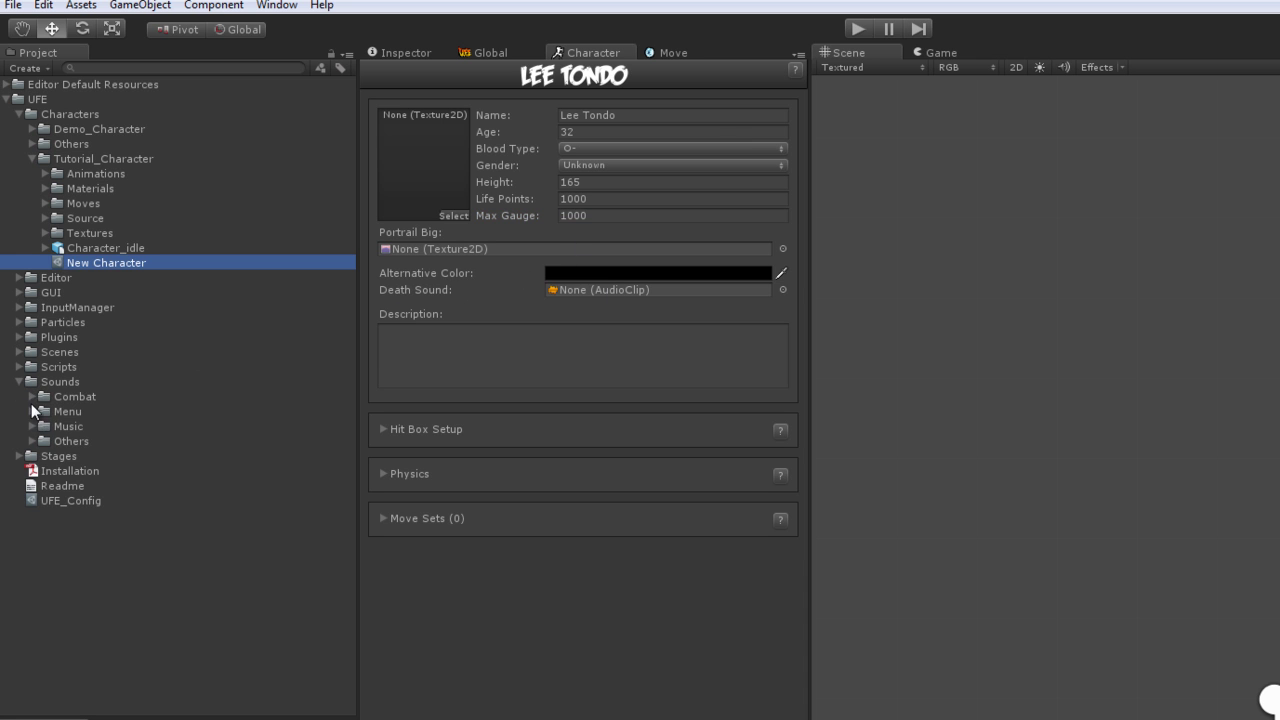
click(32, 397)
click(45, 441)
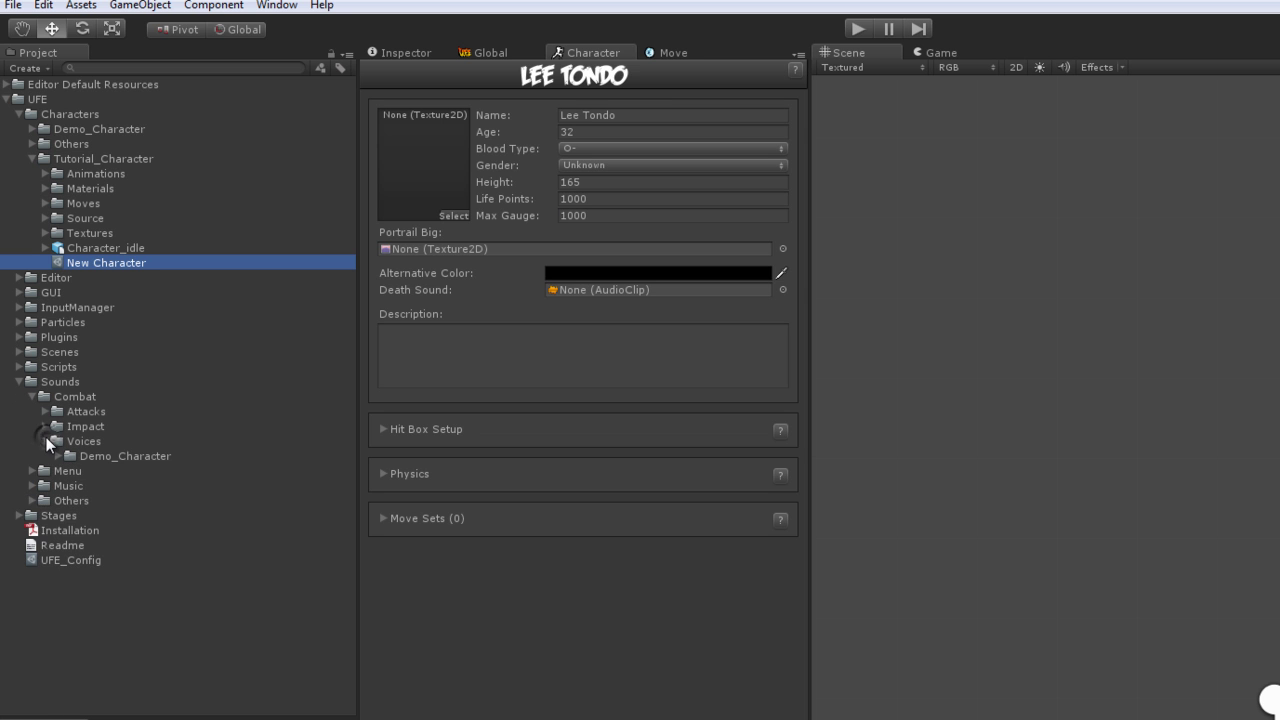
click(58, 456)
click(71, 486)
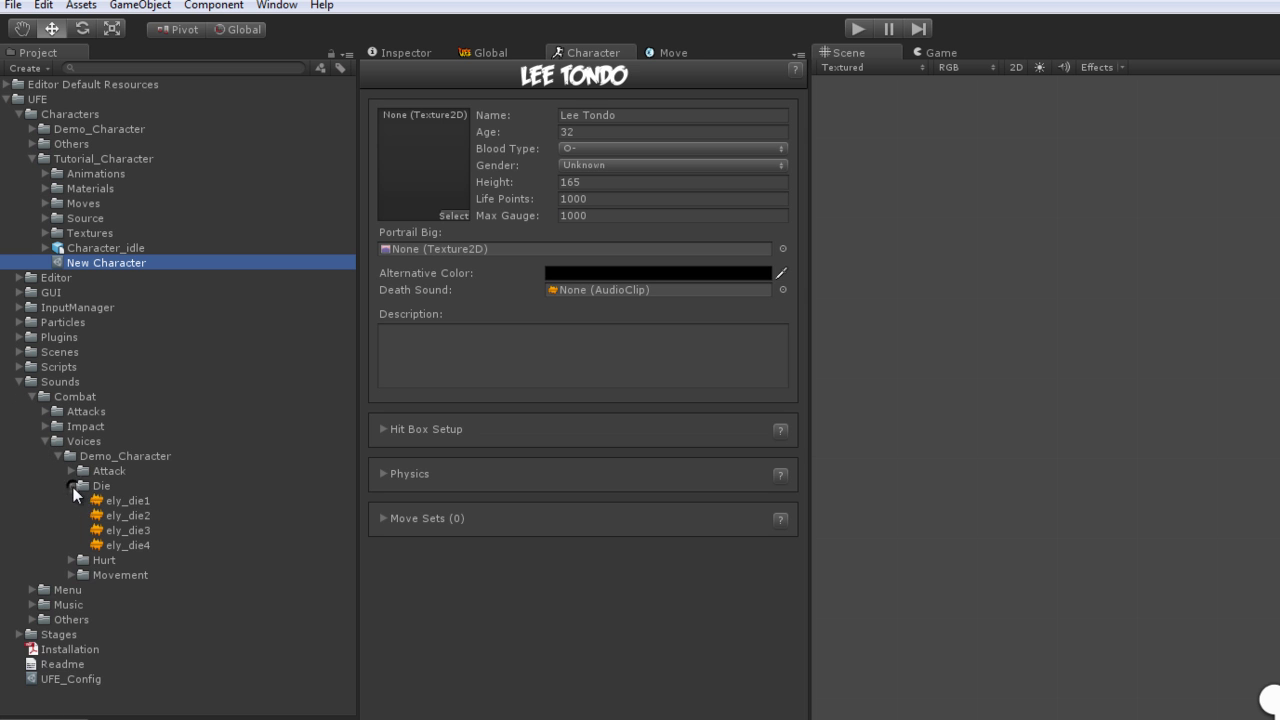
drag(128, 515, 633, 294)
click(68, 485)
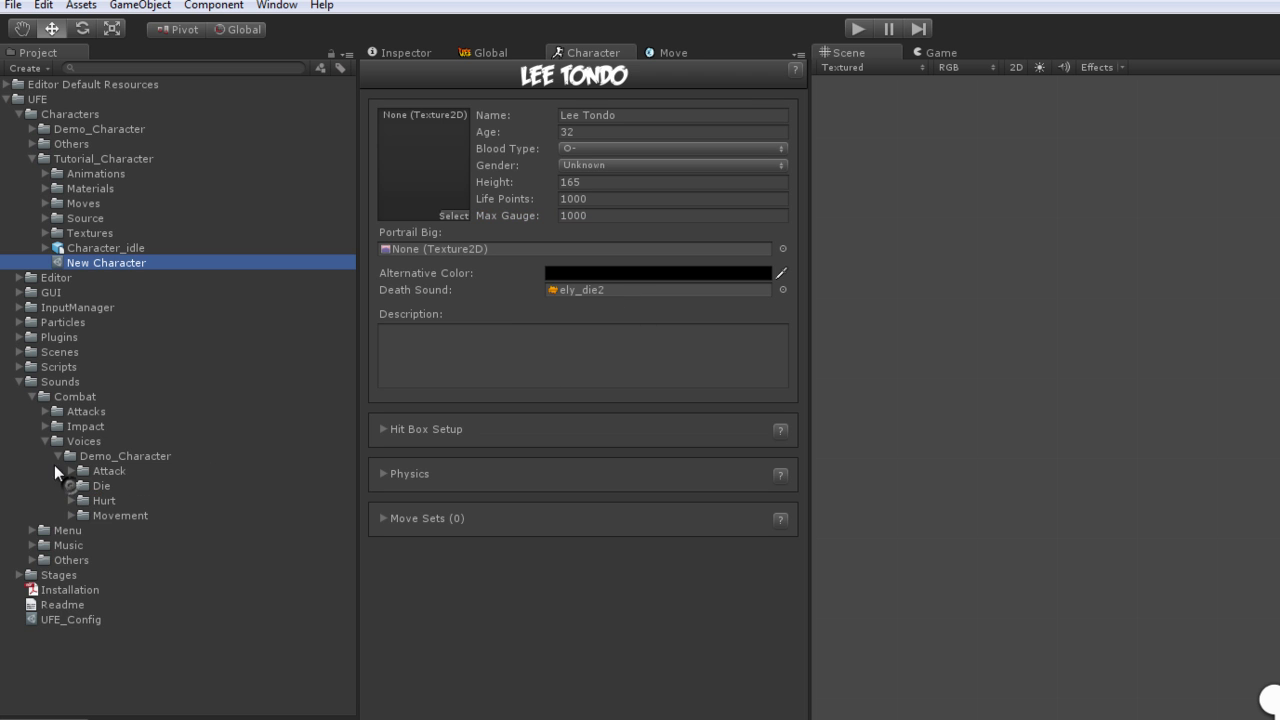
click(32, 397)
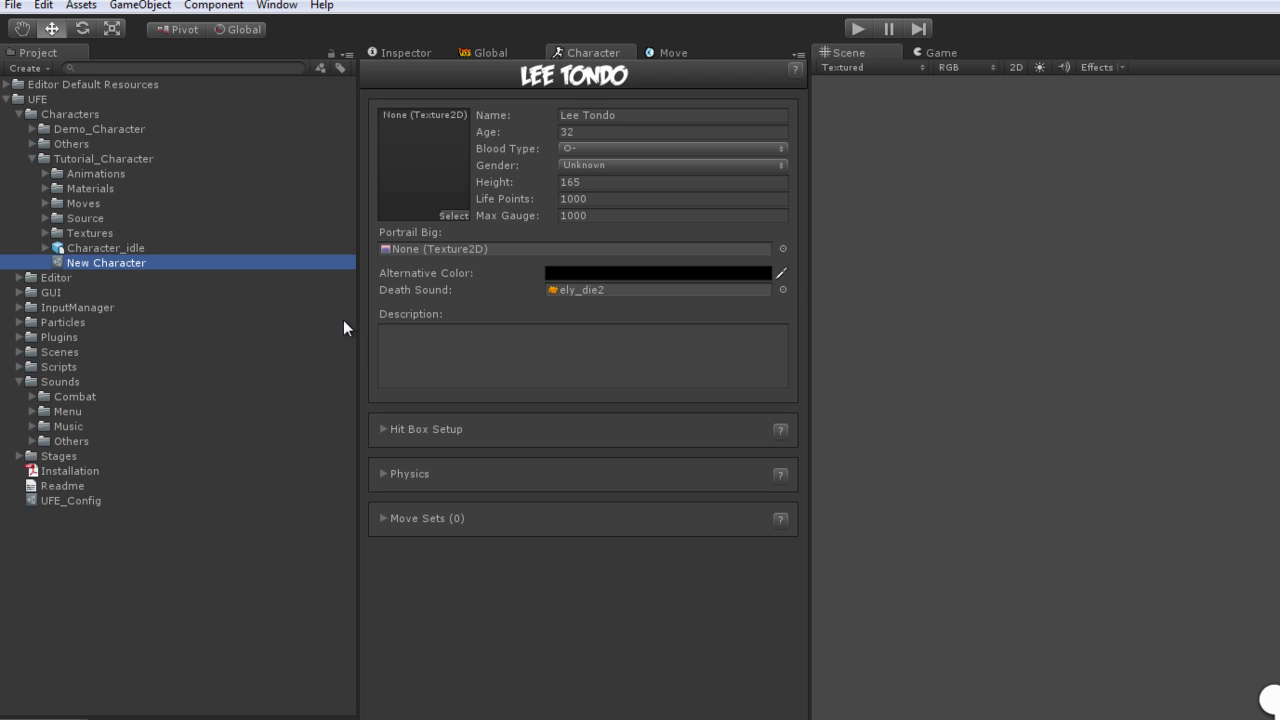
click(459, 352)
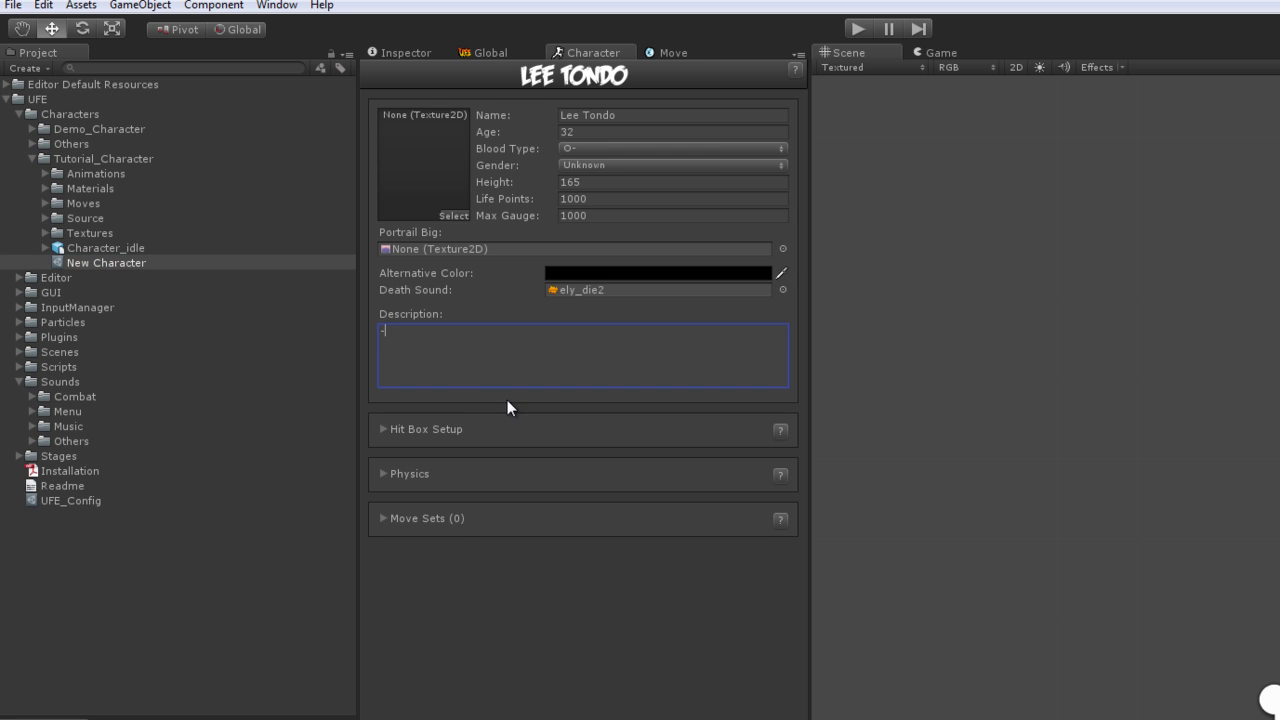
Expand Hit Box Setup and drop Character_idle into Character Prefab, which is refused as a non-prefab.
click(381, 434)
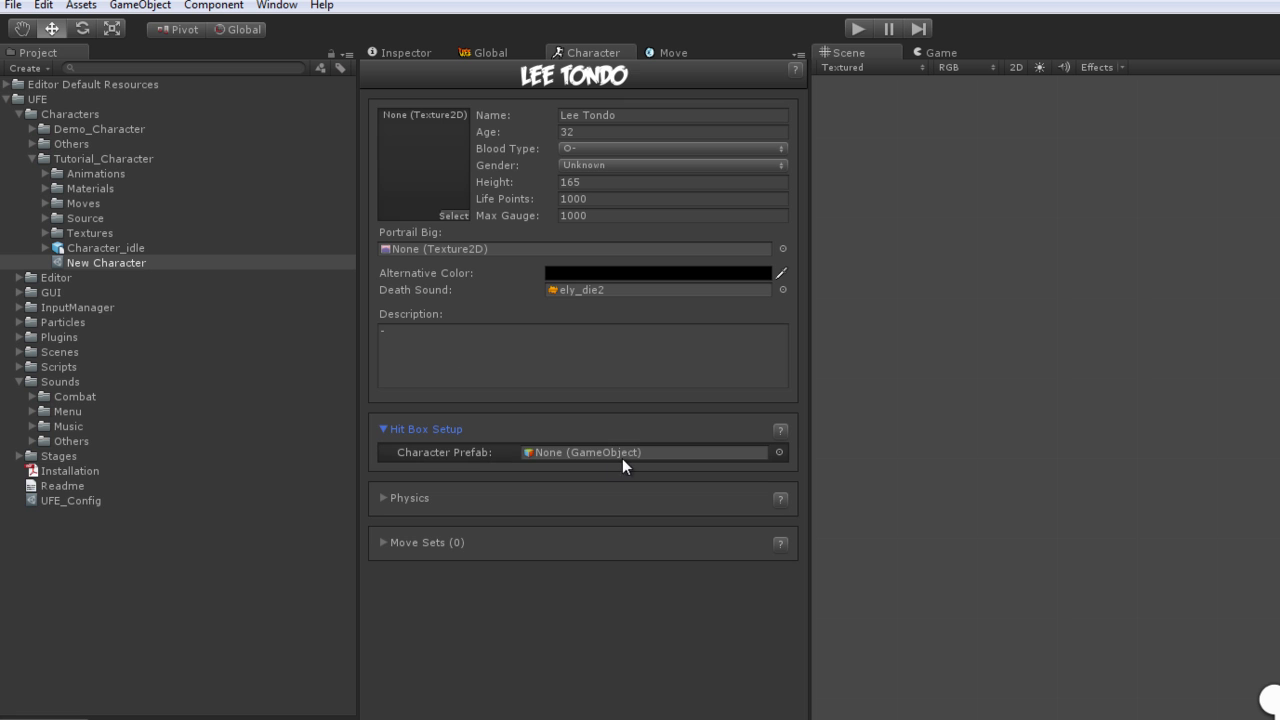
click(19, 381)
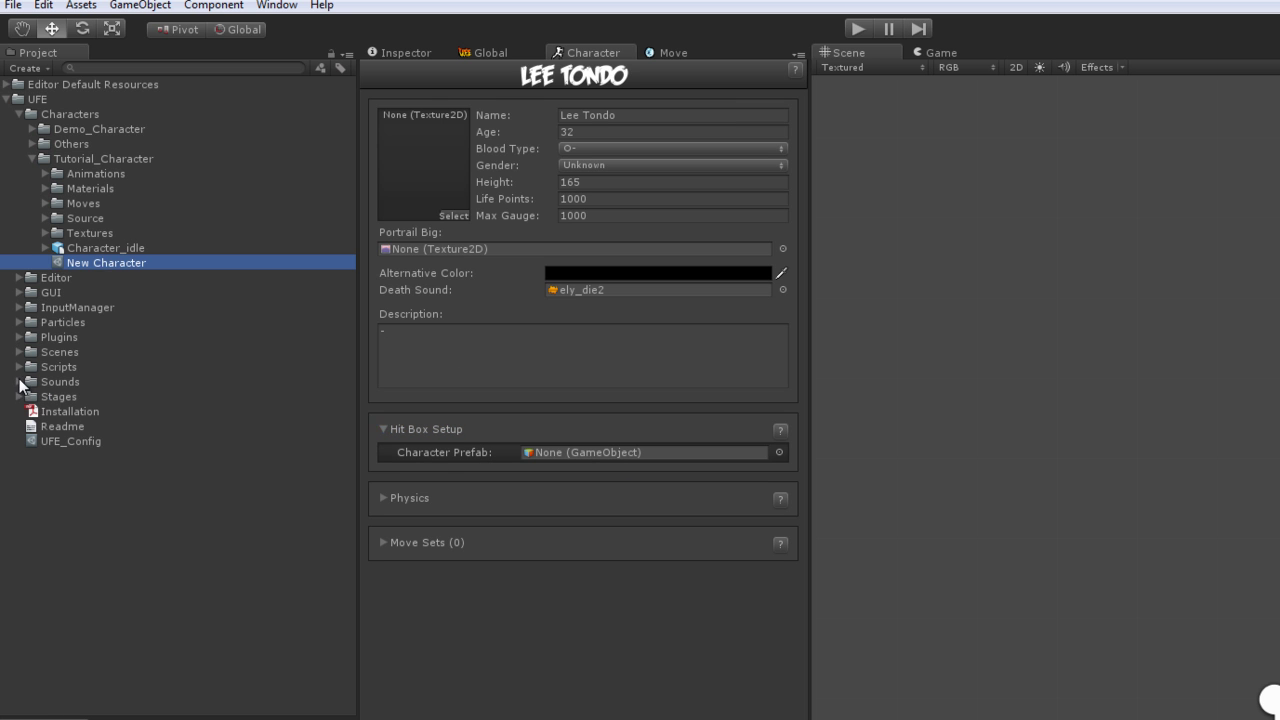
drag(96, 243, 566, 451)
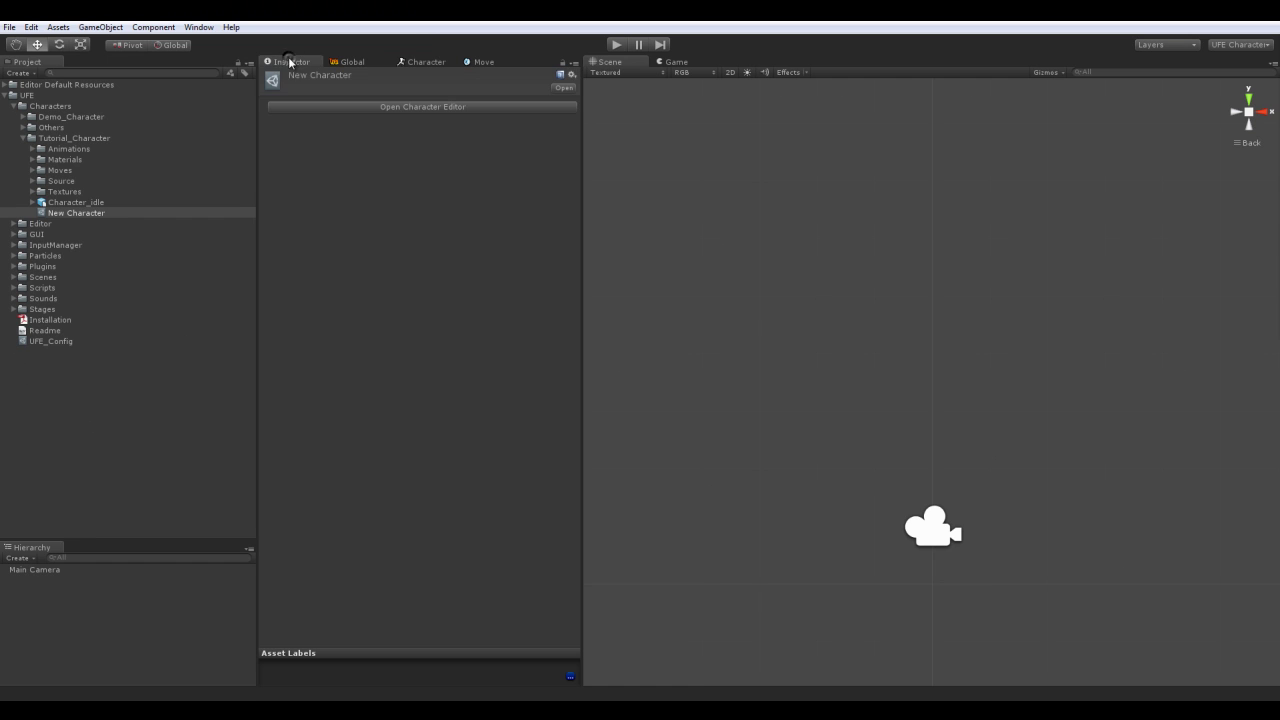
Place Character_idle in the scene, attach HitBoxesScript from Plugins/UFE, and collapse those folders.
click(80, 204)
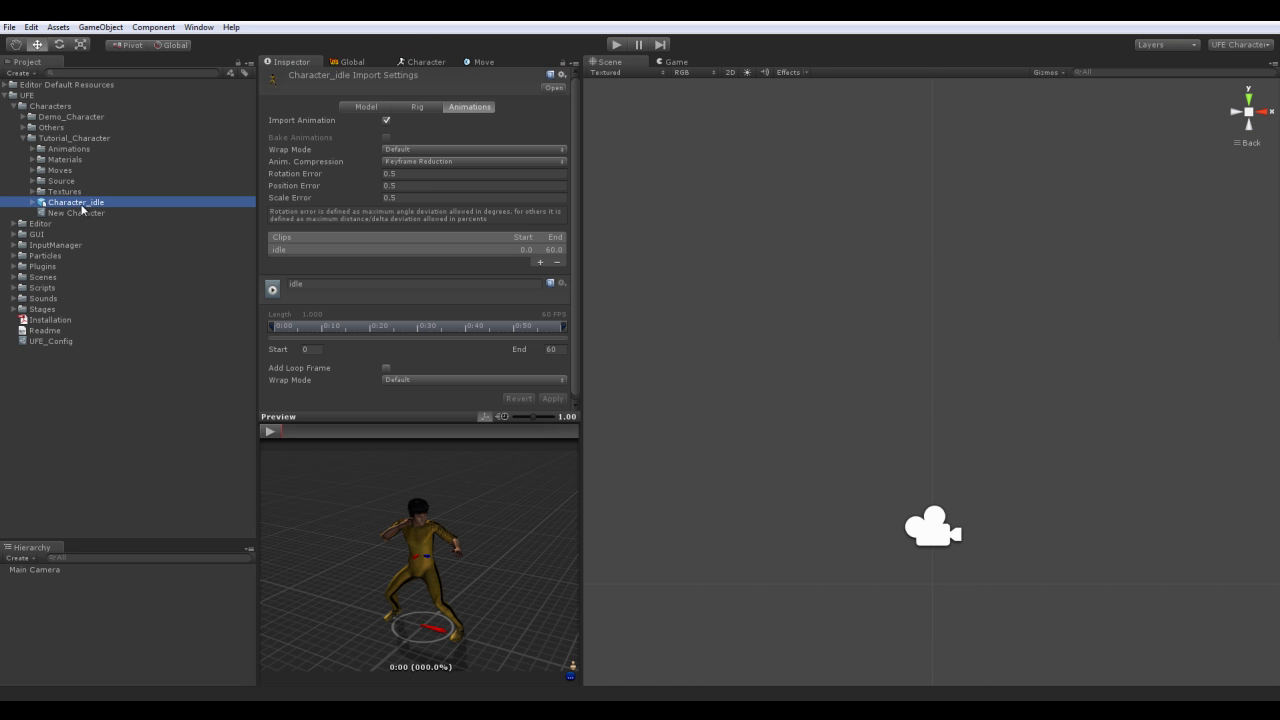
drag(94, 205, 64, 602)
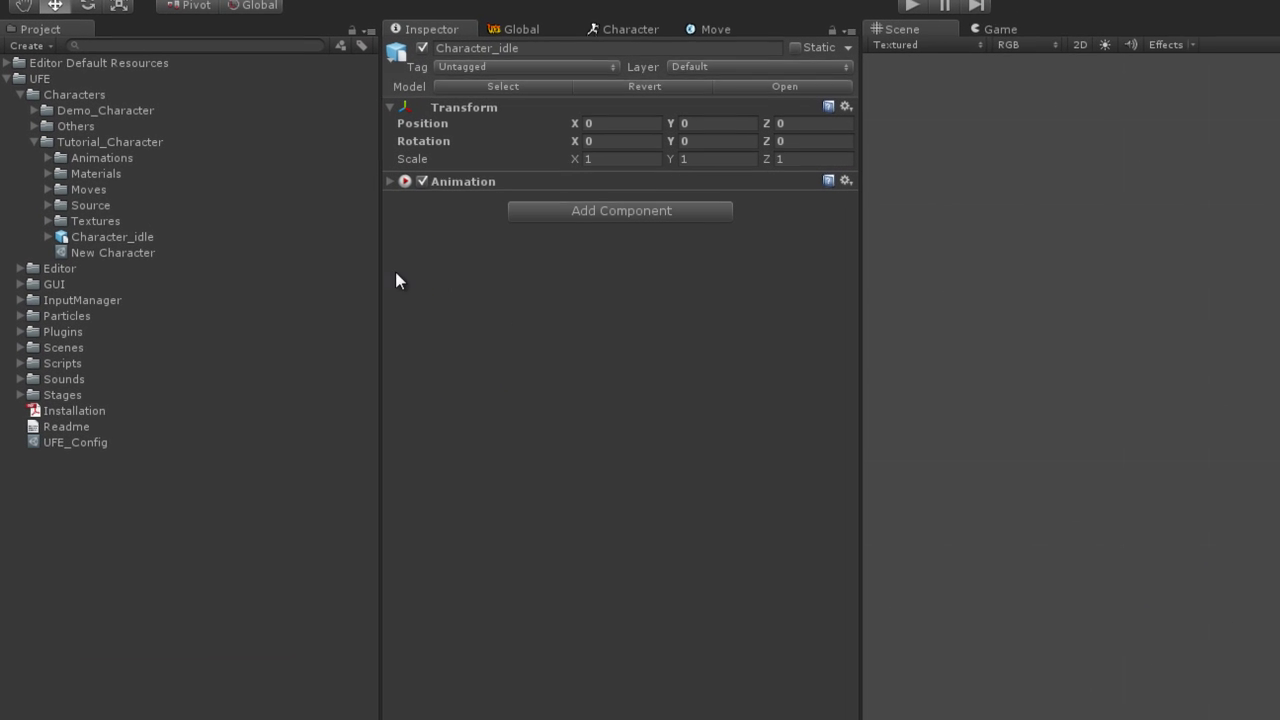
click(20, 332)
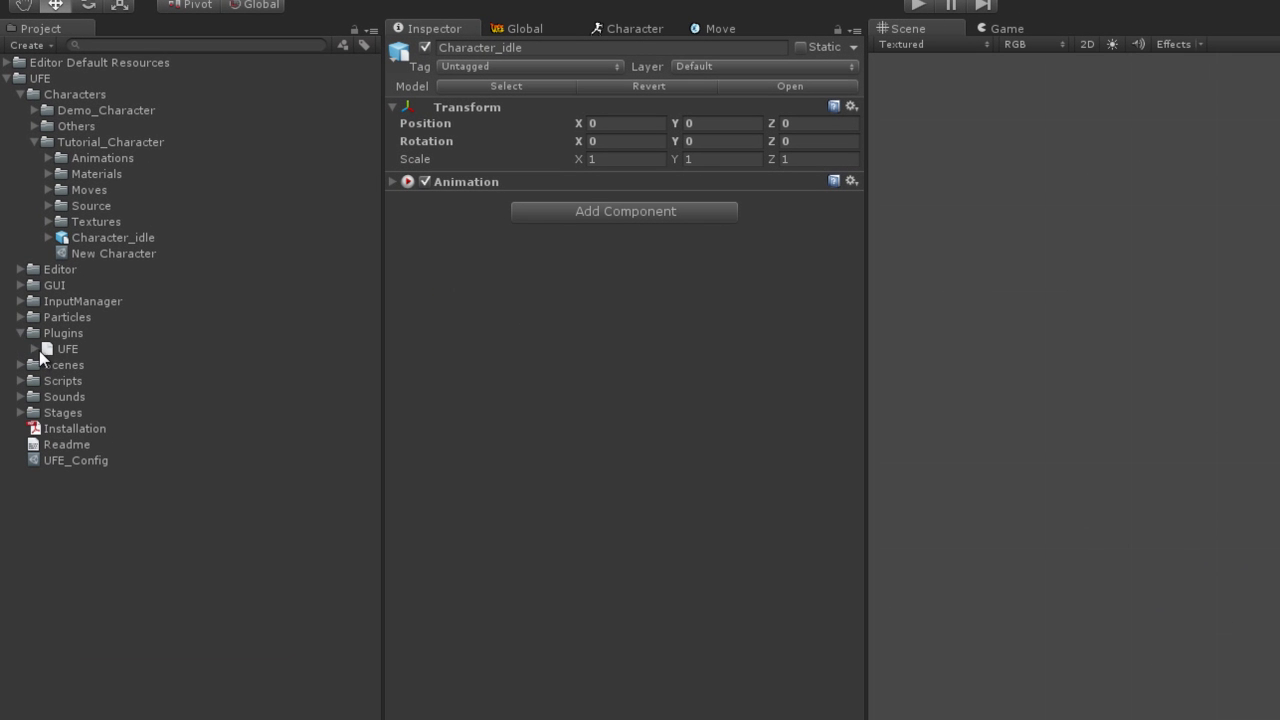
click(35, 348)
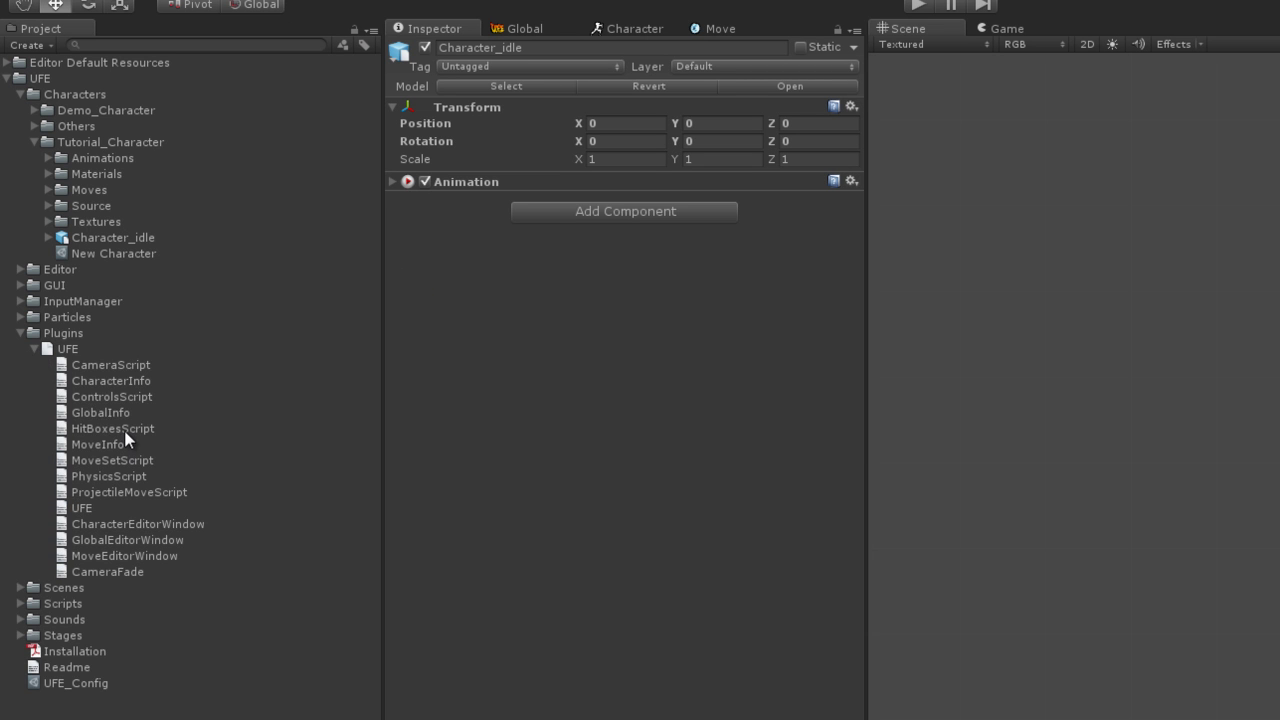
drag(132, 428, 584, 350)
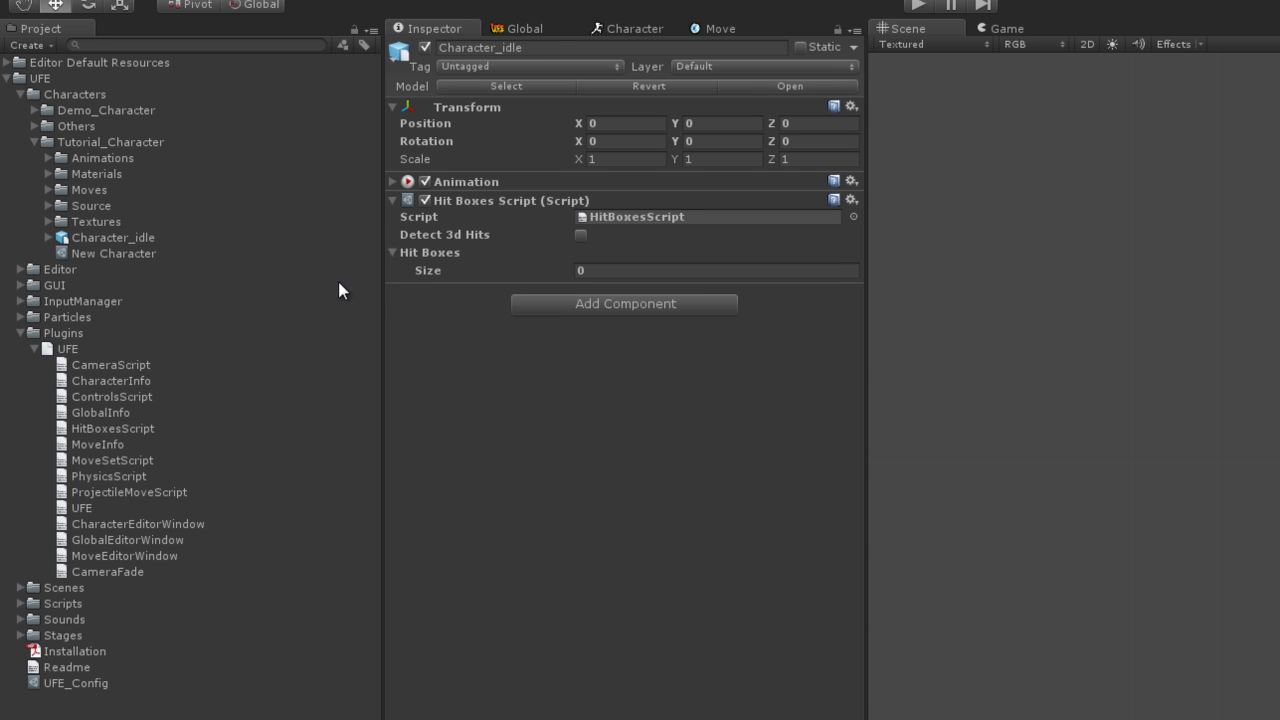
click(35, 349)
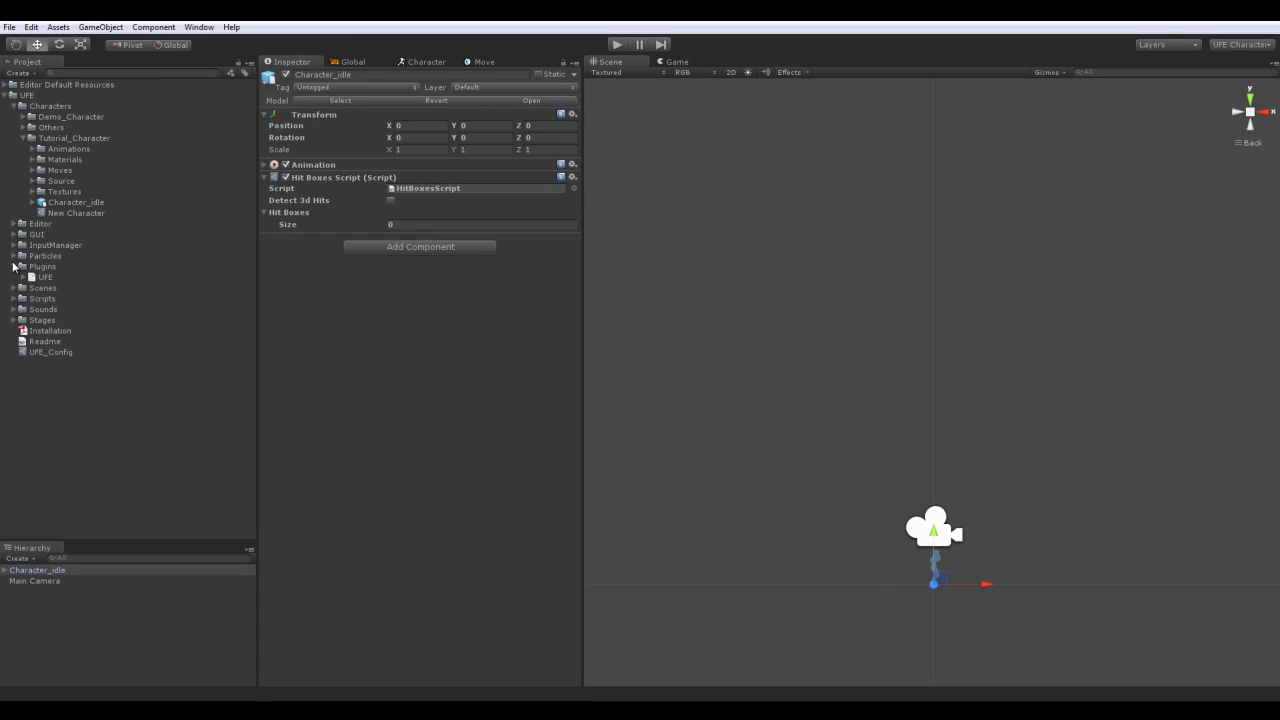
click(13, 266)
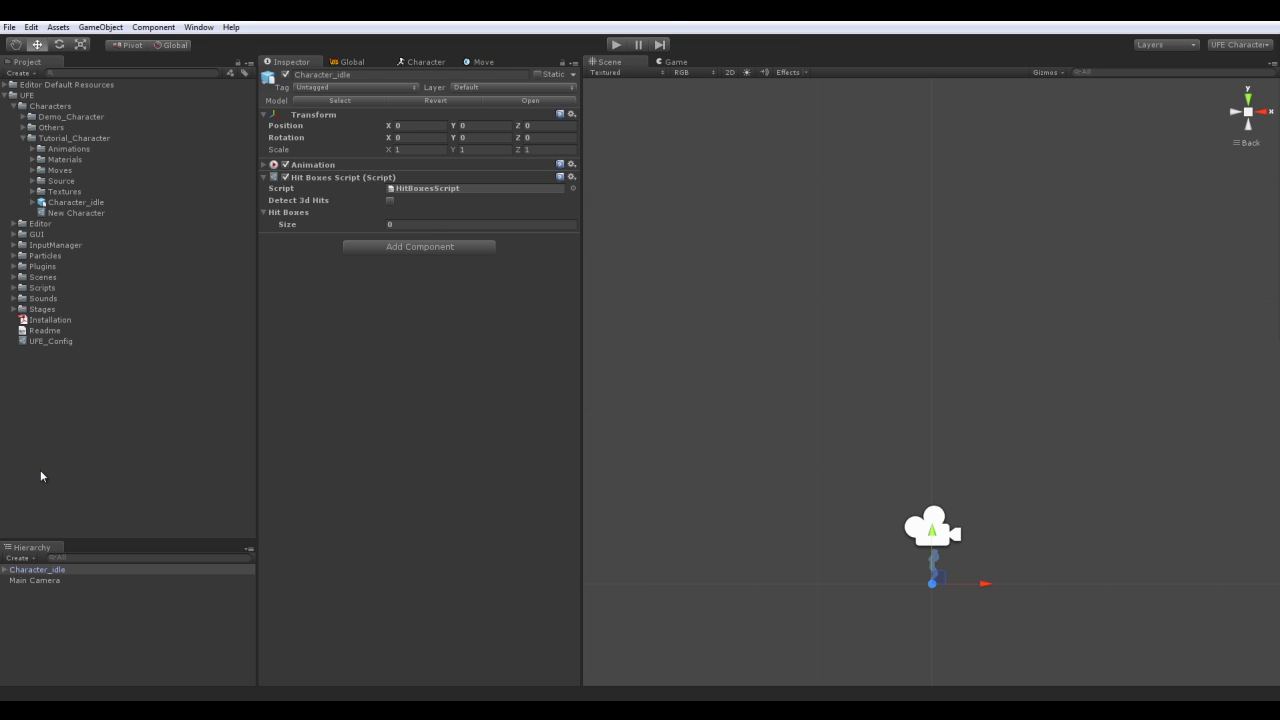
Save Character_idle as a prefab in Tutorial_Character and delete the scene copy.
drag(51, 570, 86, 222)
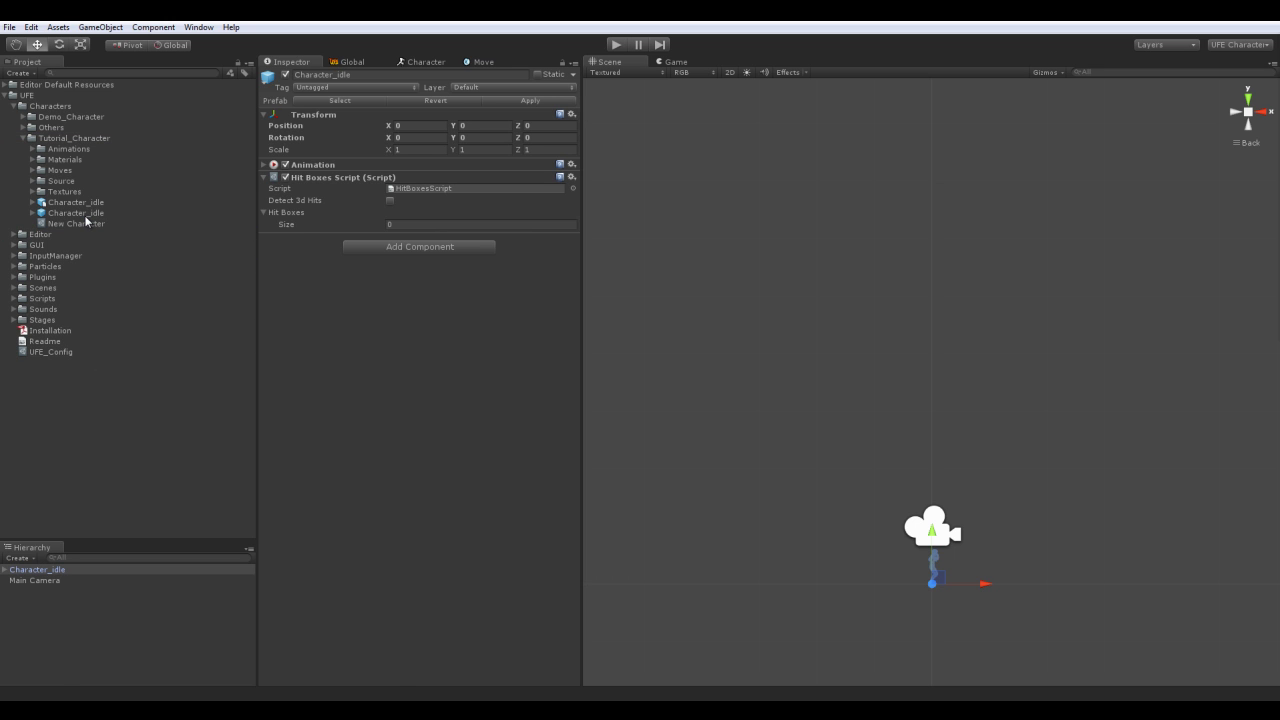
click(90, 214)
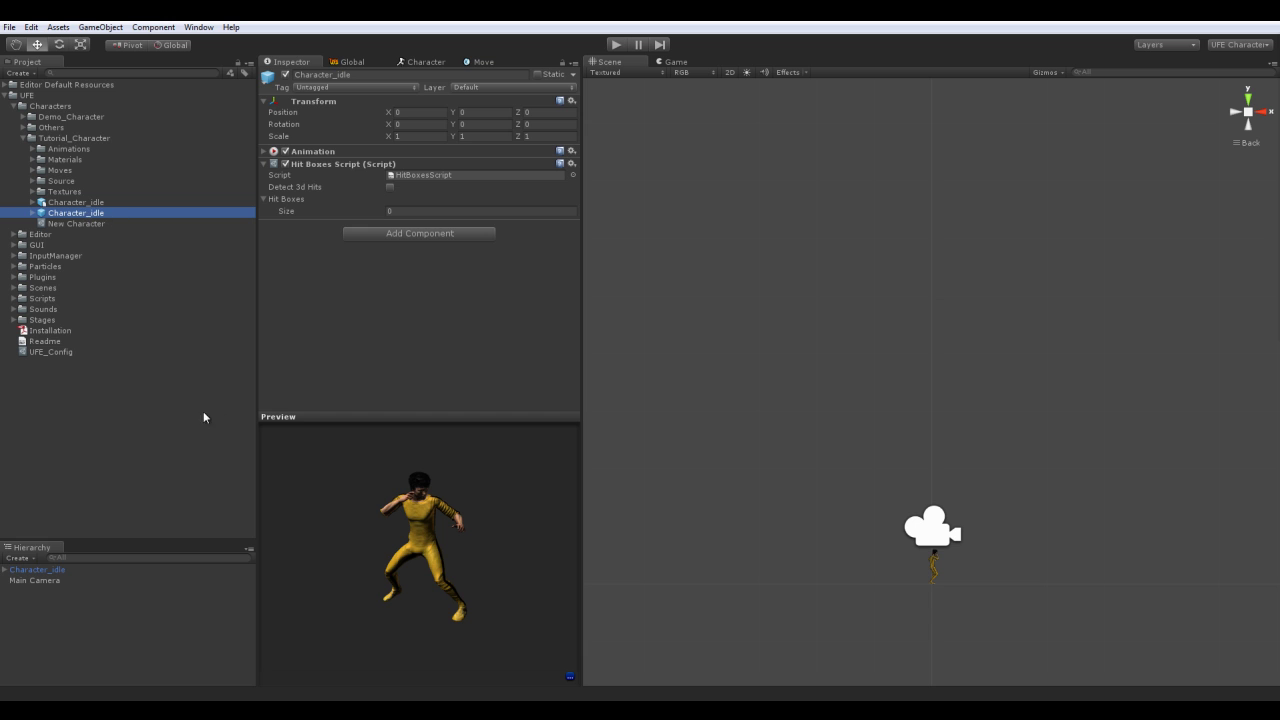
click(68, 571)
key(Delete)
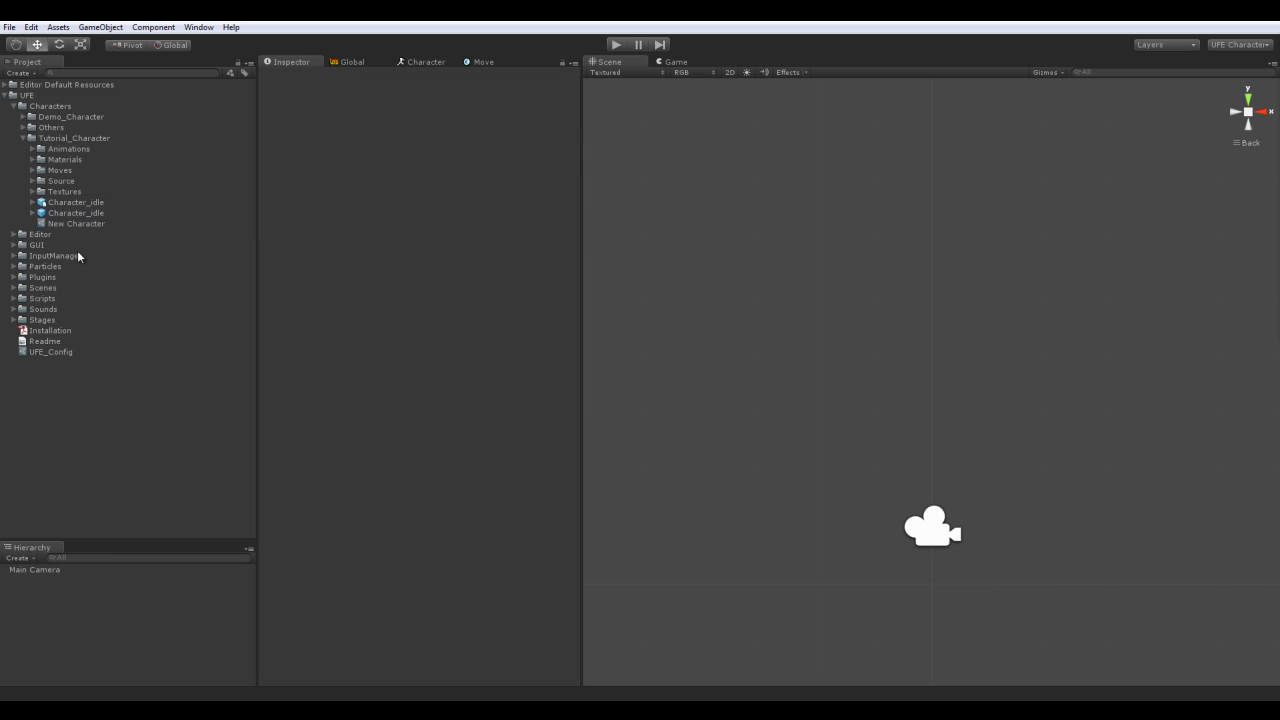
click(86, 213)
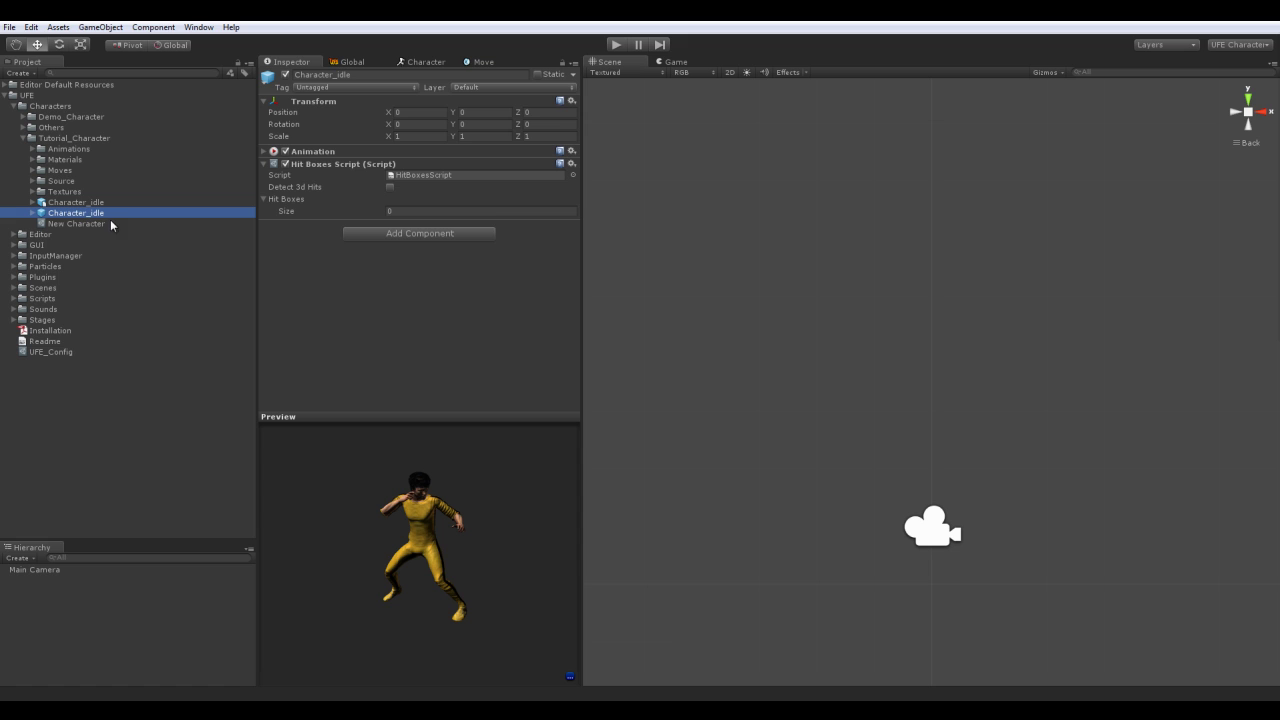
click(264, 200)
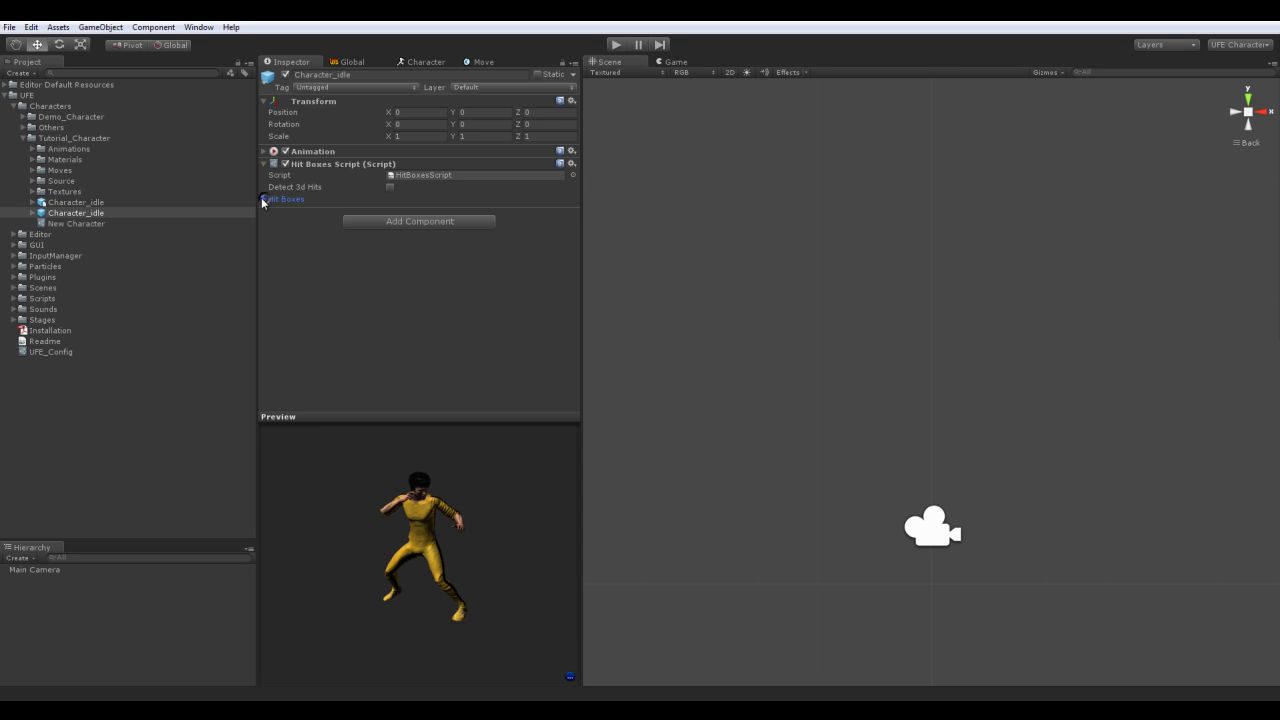
click(93, 214)
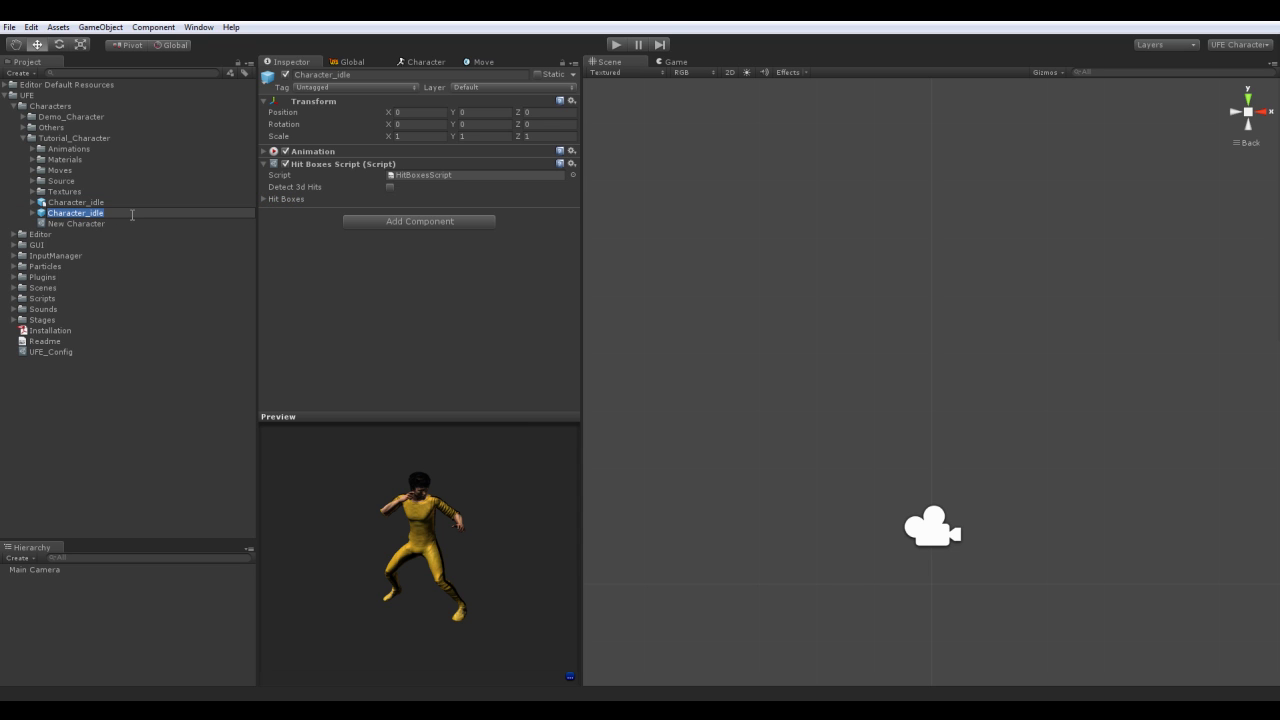
Rename the Character_idle prefab to Lee_Tondo.
text(Lee_P)
key(BackSpace)
text(Tondo)
key(Return)
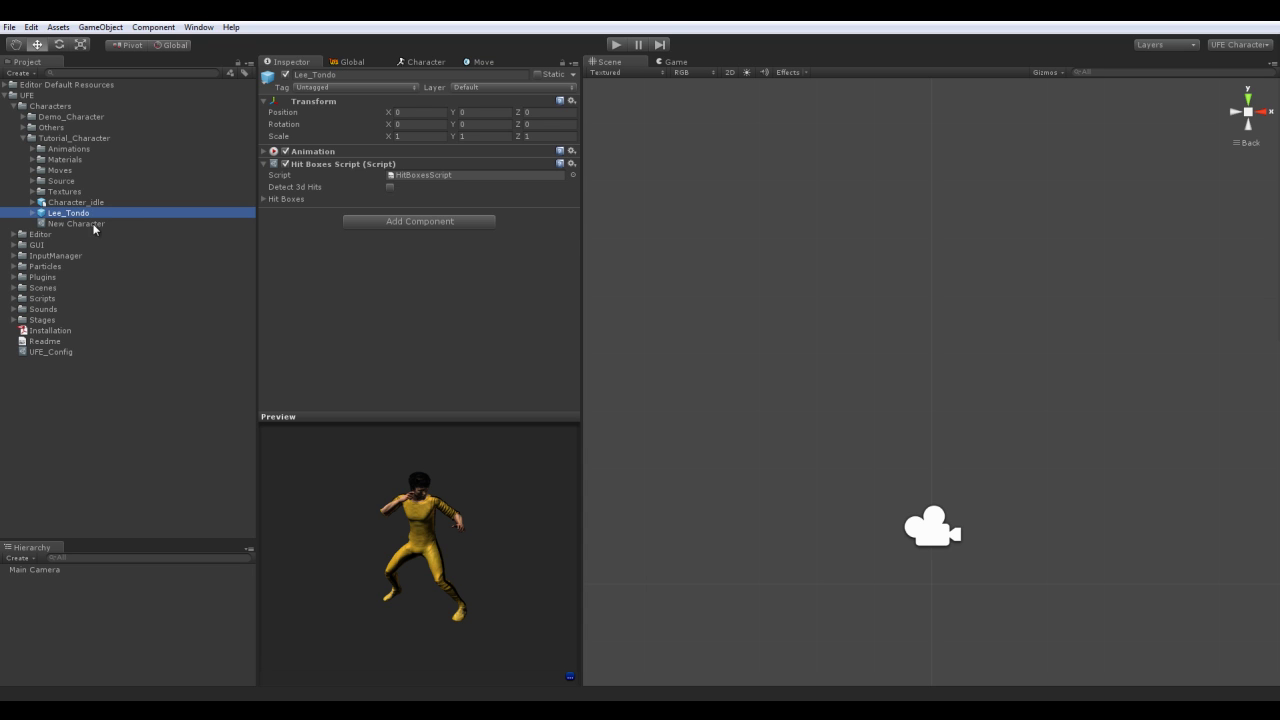
Open the New Character file in the Character Editor and rename it Lee_Tondo.
click(91, 228)
click(406, 106)
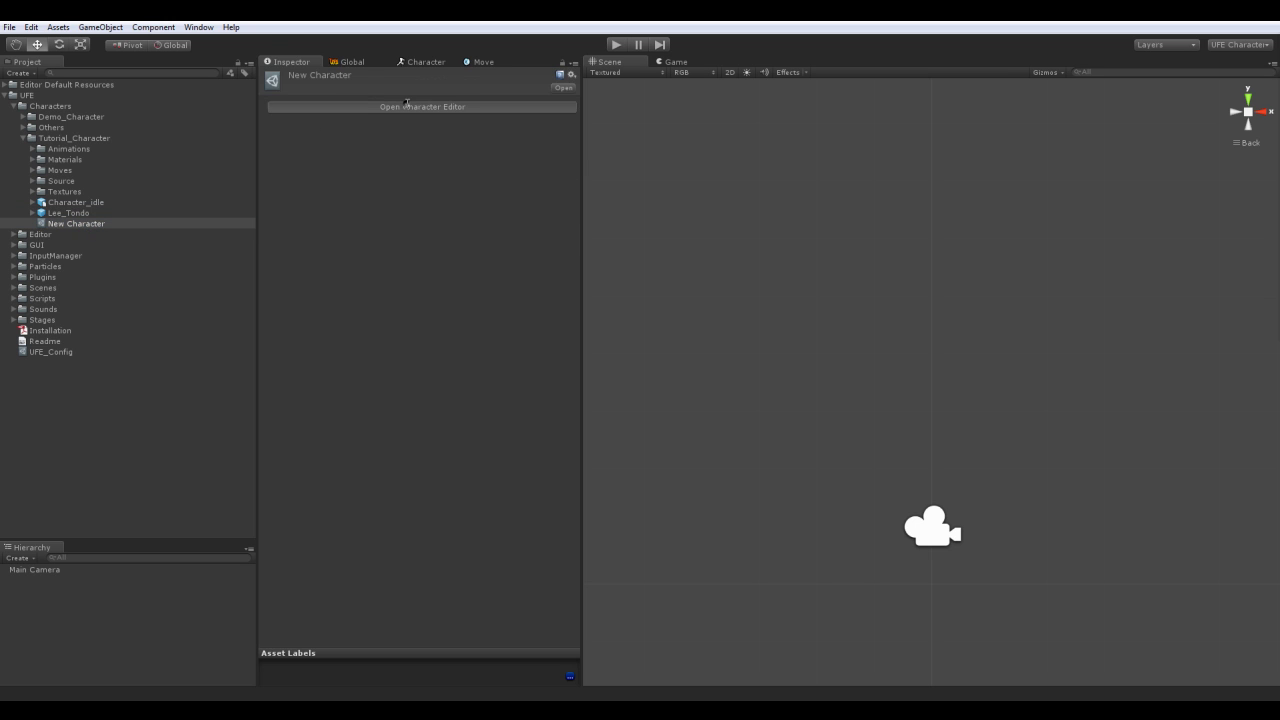
click(94, 223)
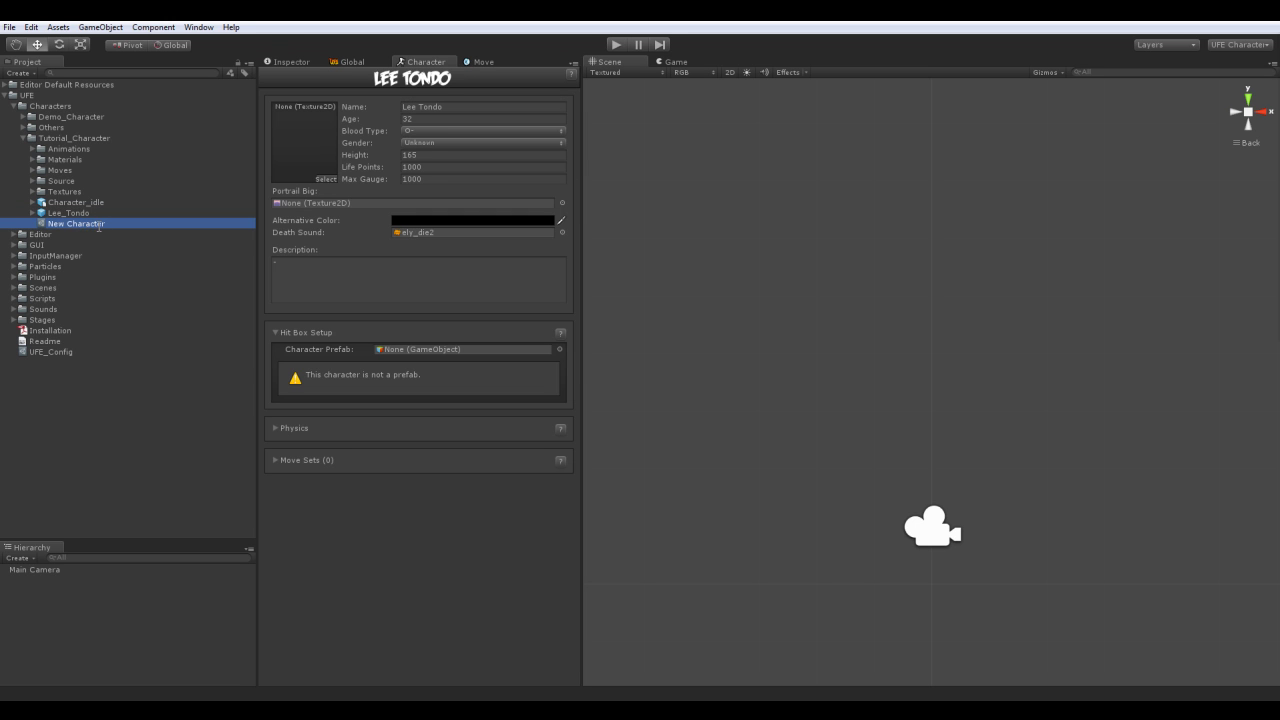
text(Lee_T)
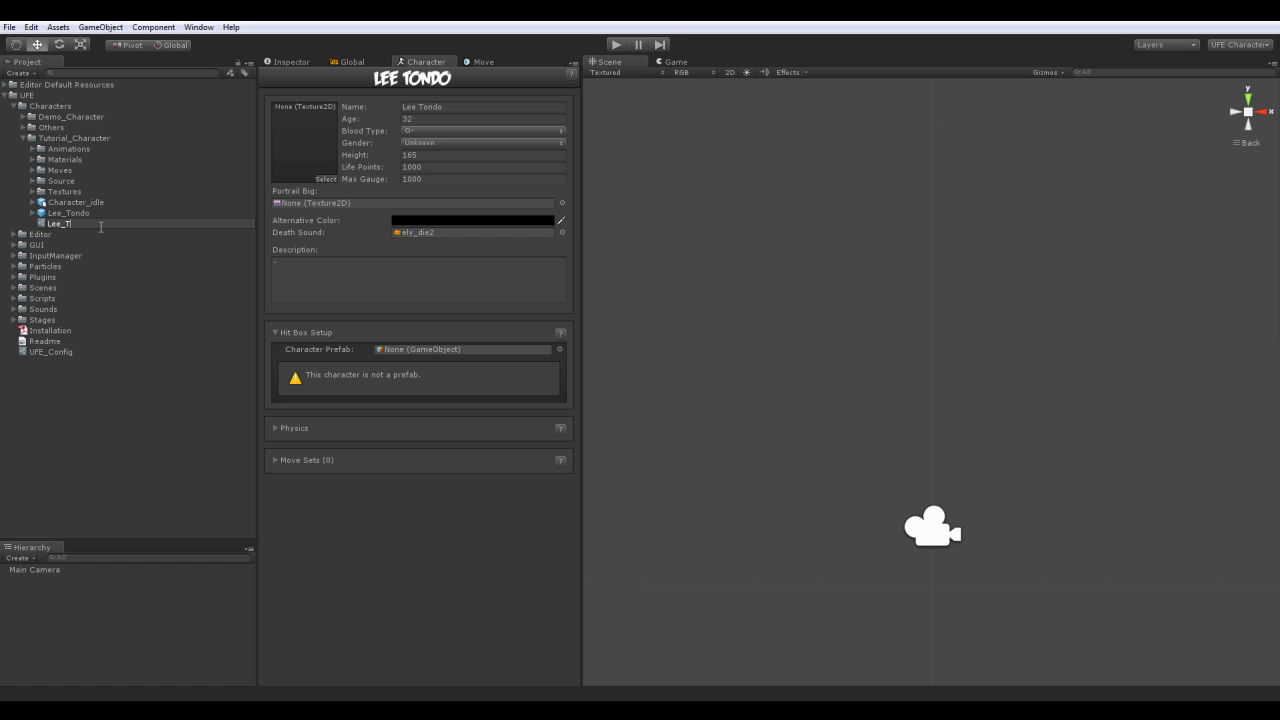
text(ondo)
key(Return)
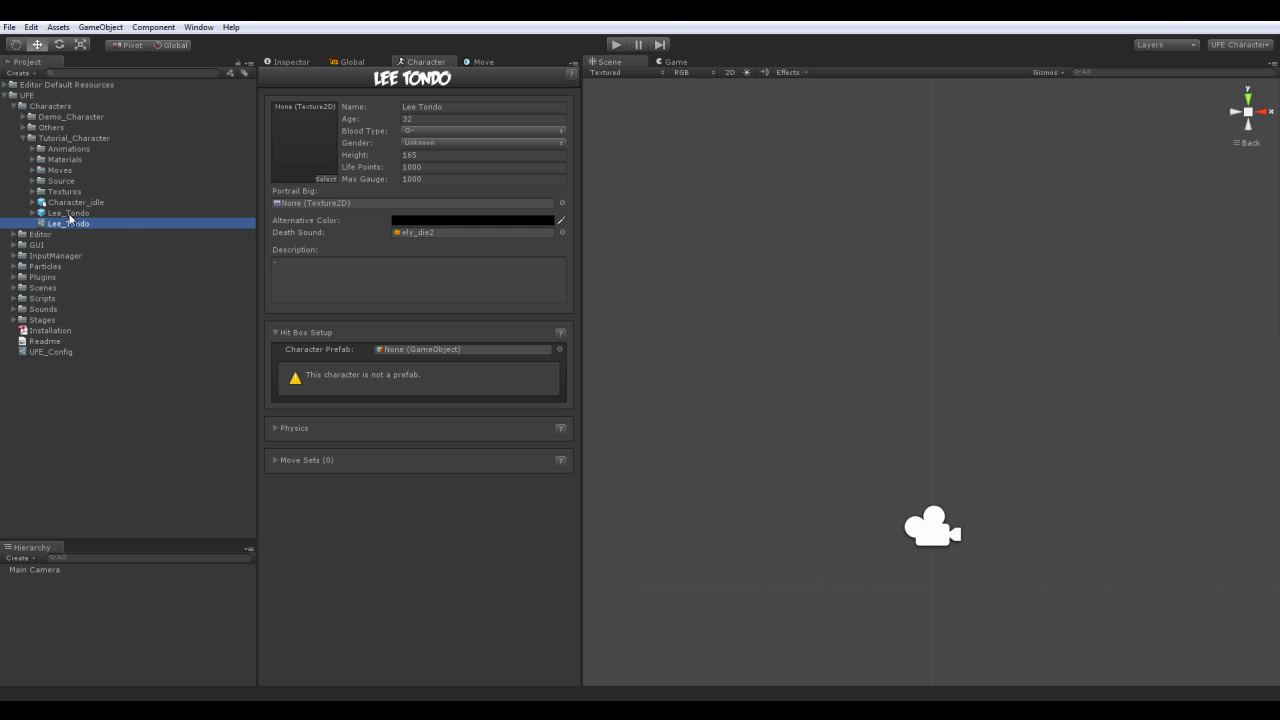
Assign the Lee_Tondo prefab as Character Prefab, load it into the scene, and reset the view.
drag(55, 215, 431, 356)
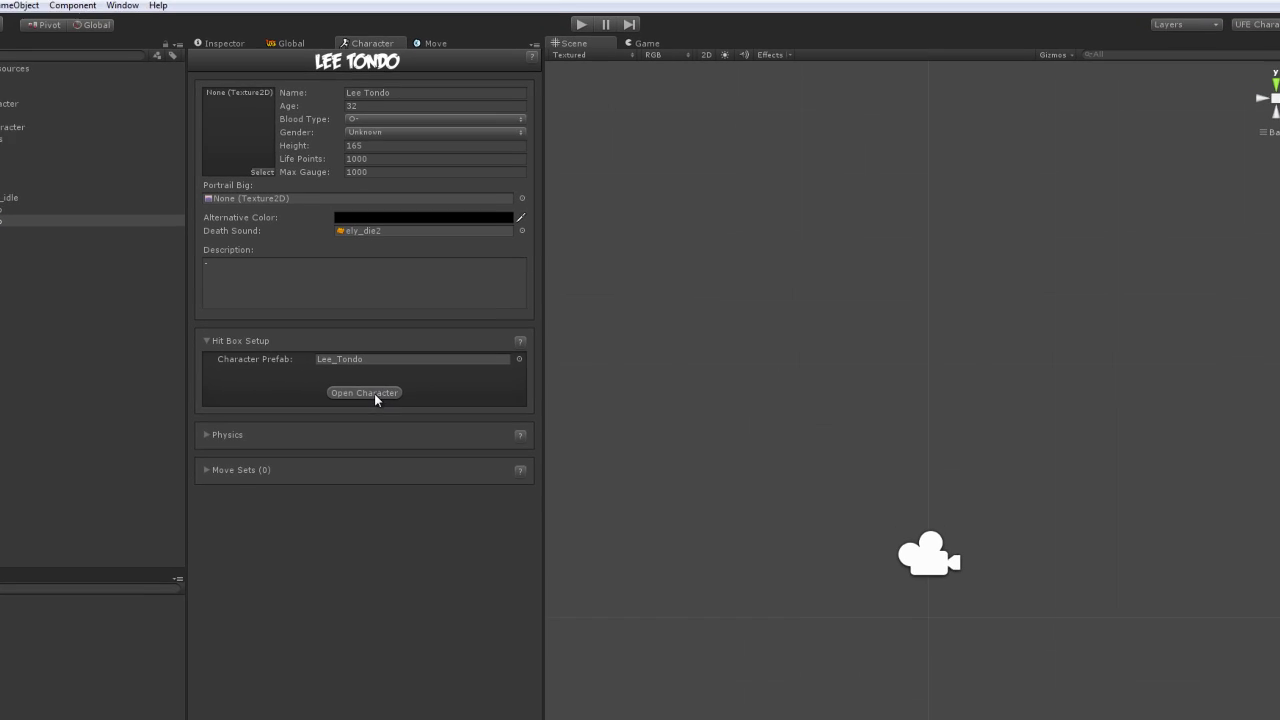
click(440, 380)
click(109, 448)
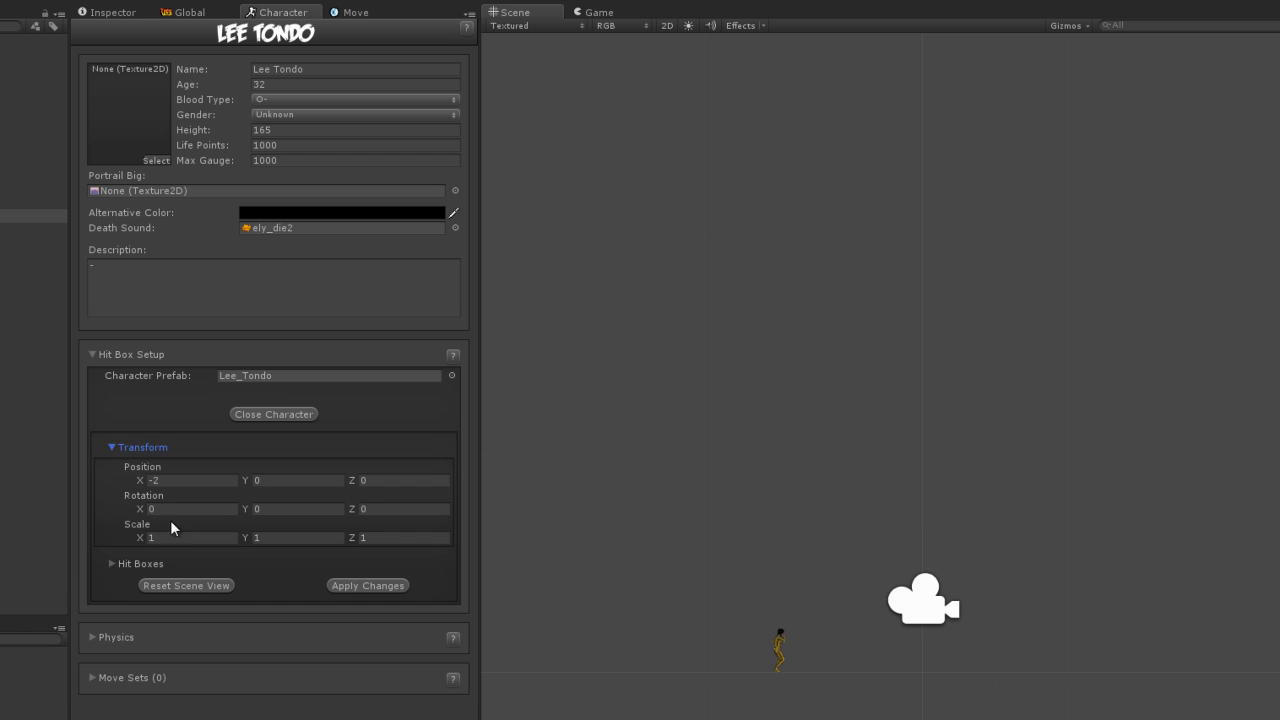
click(204, 585)
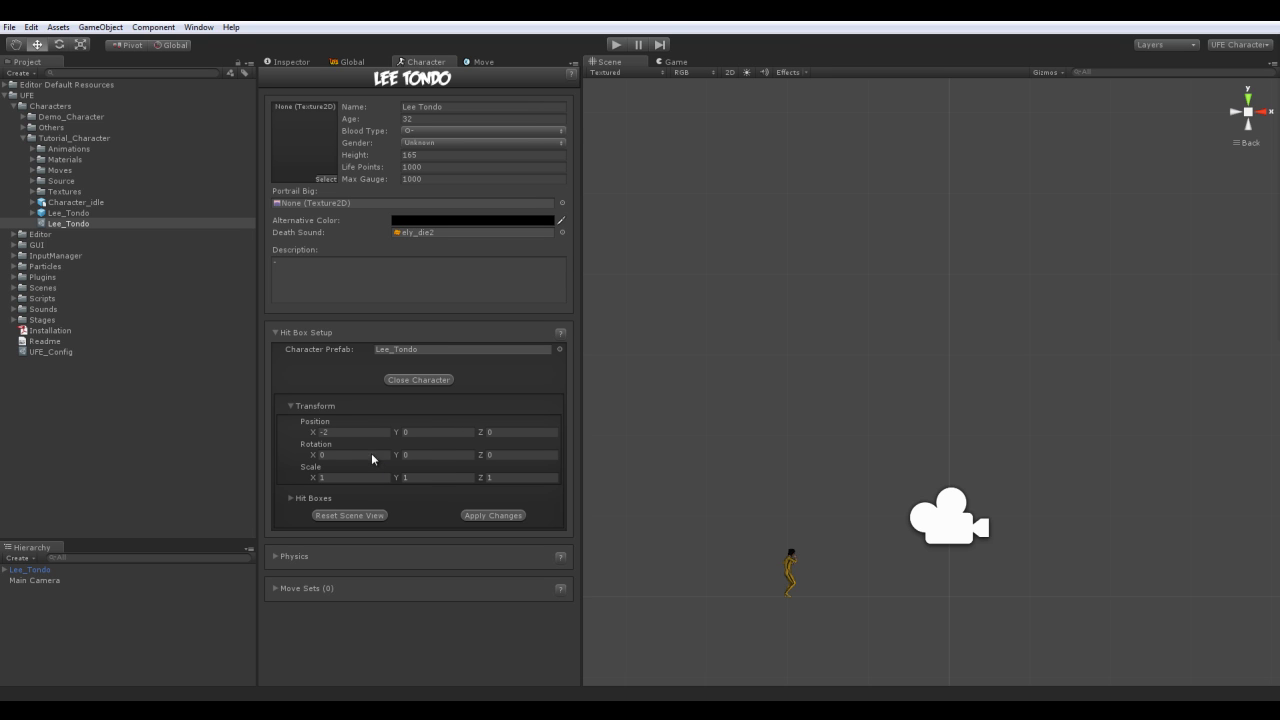
Set the character's scale to 10 on X, Y and Z and its Y rotation to 90.
click(344, 478)
text(10)
click(419, 480)
text(10)
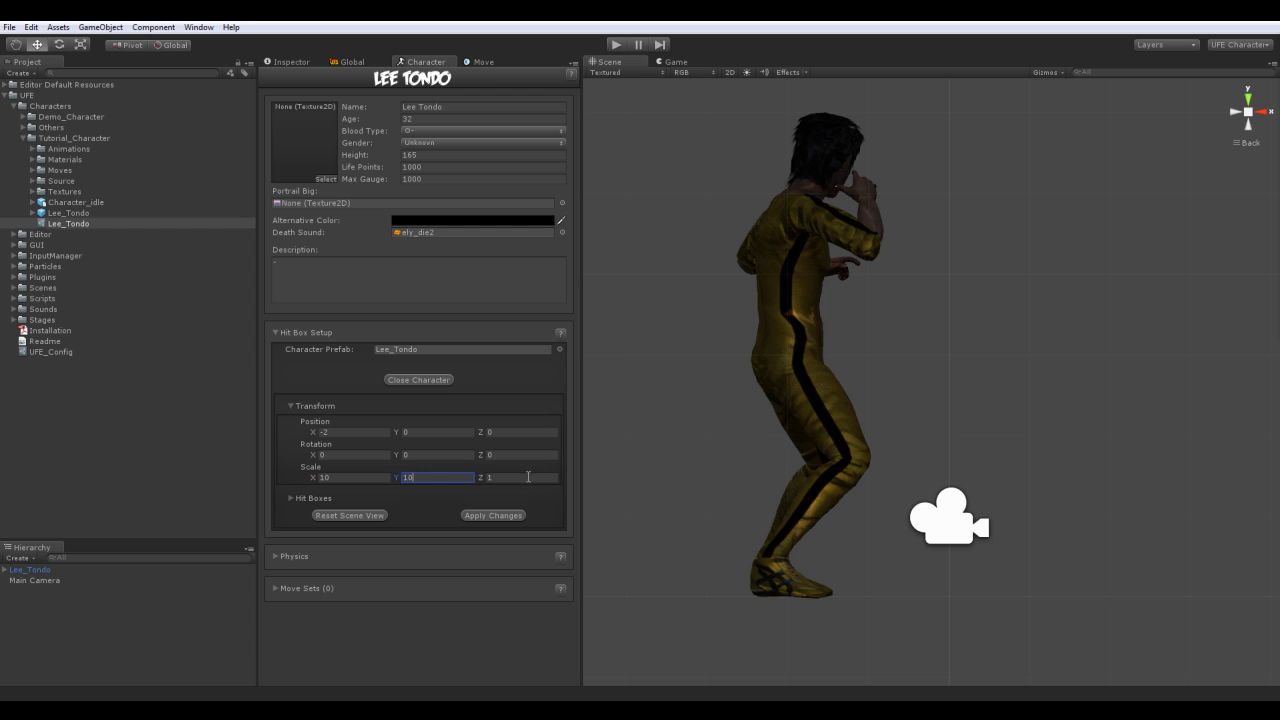
click(529, 477)
text(10)
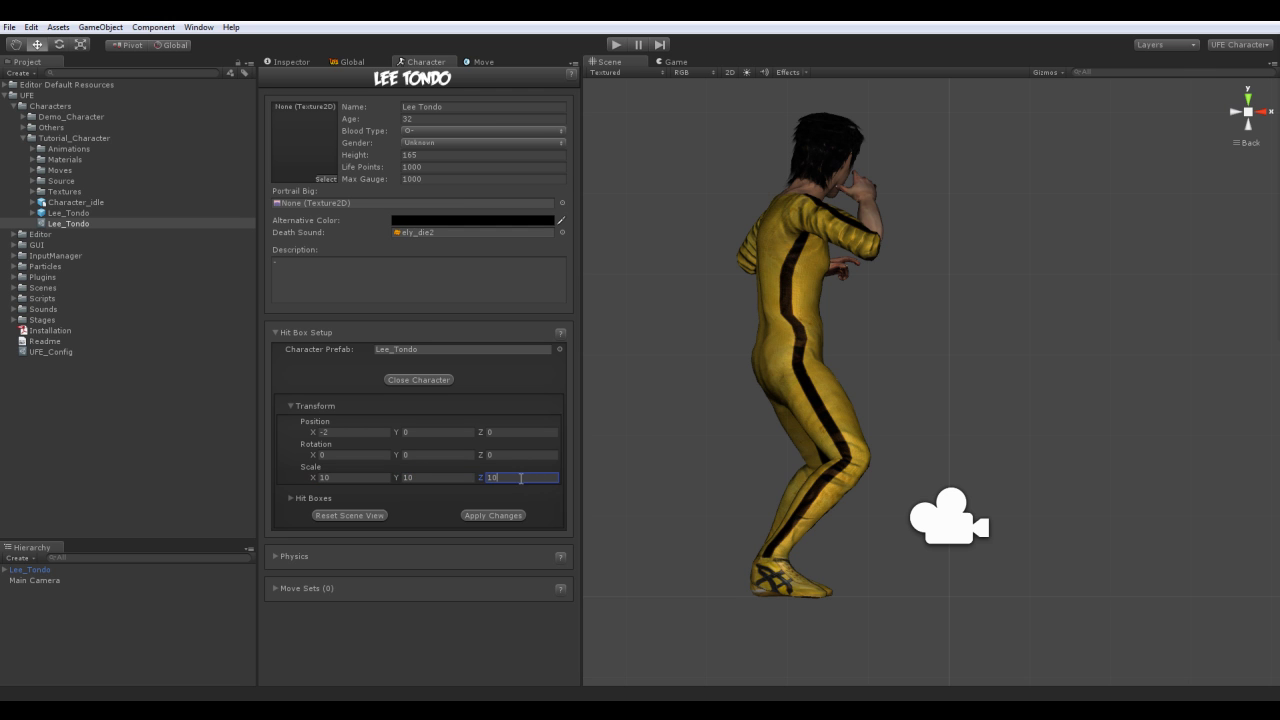
click(420, 457)
text(90)
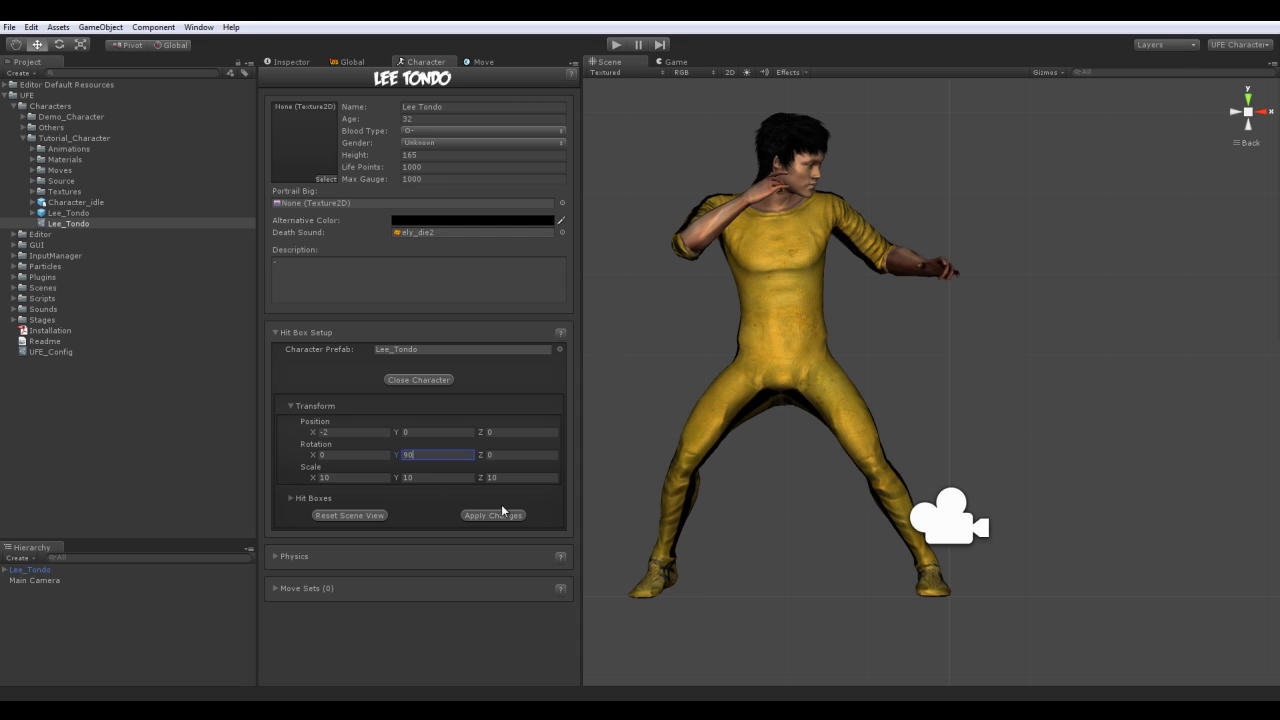
middle_drag(760, 368, 823, 377)
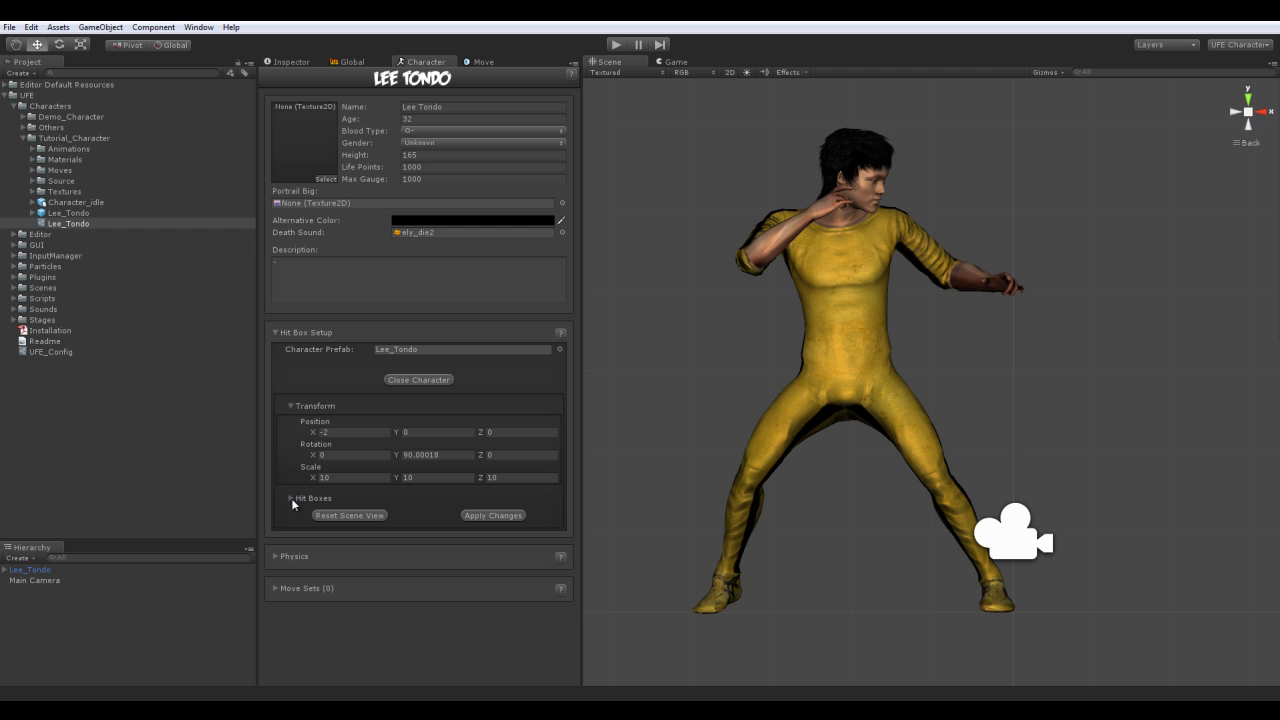
Expand the Hit Boxes list and add a first hit box: High, Body Collider, radius 0.5.
click(291, 498)
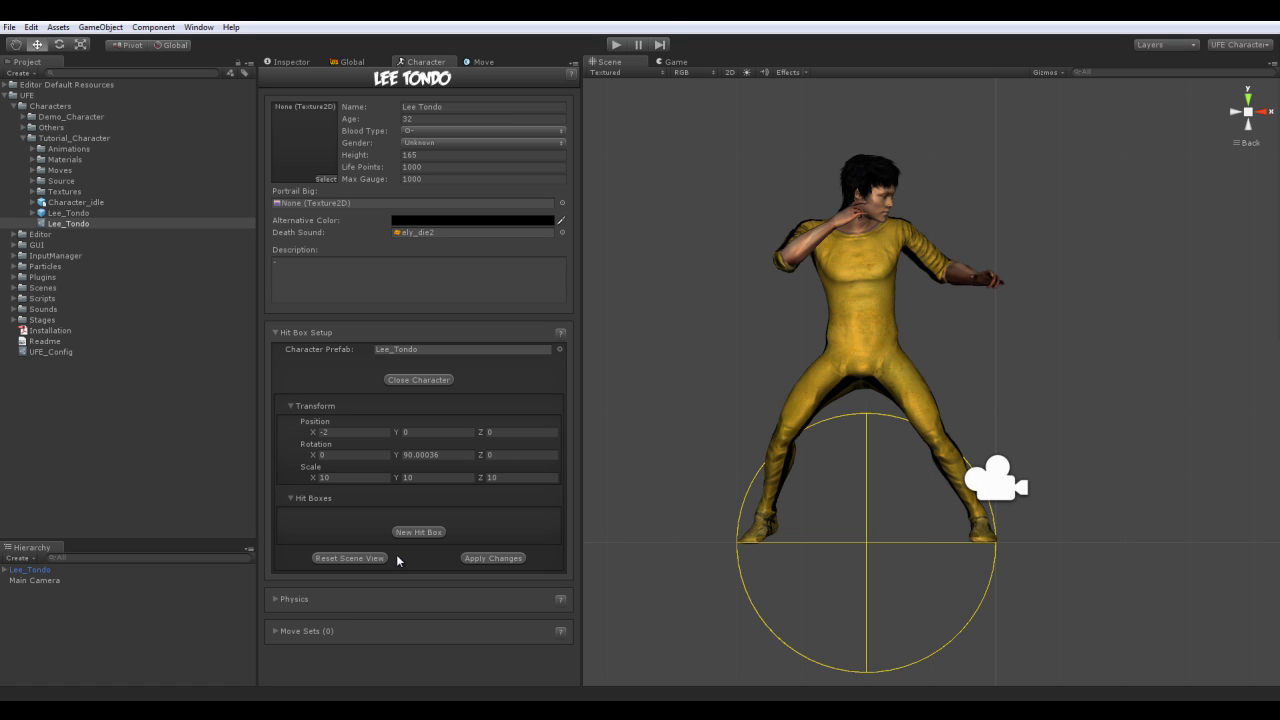
click(416, 532)
scroll(490, 535, down, 2)
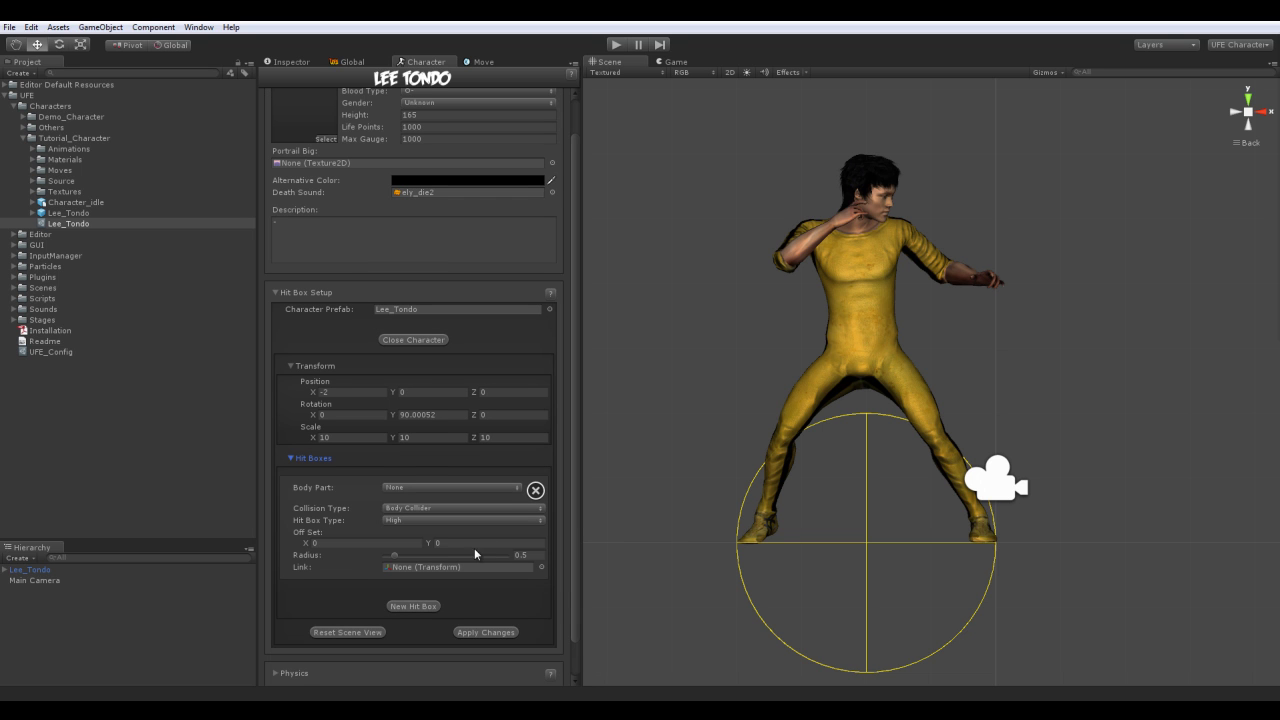
scroll(450, 549, down, 2)
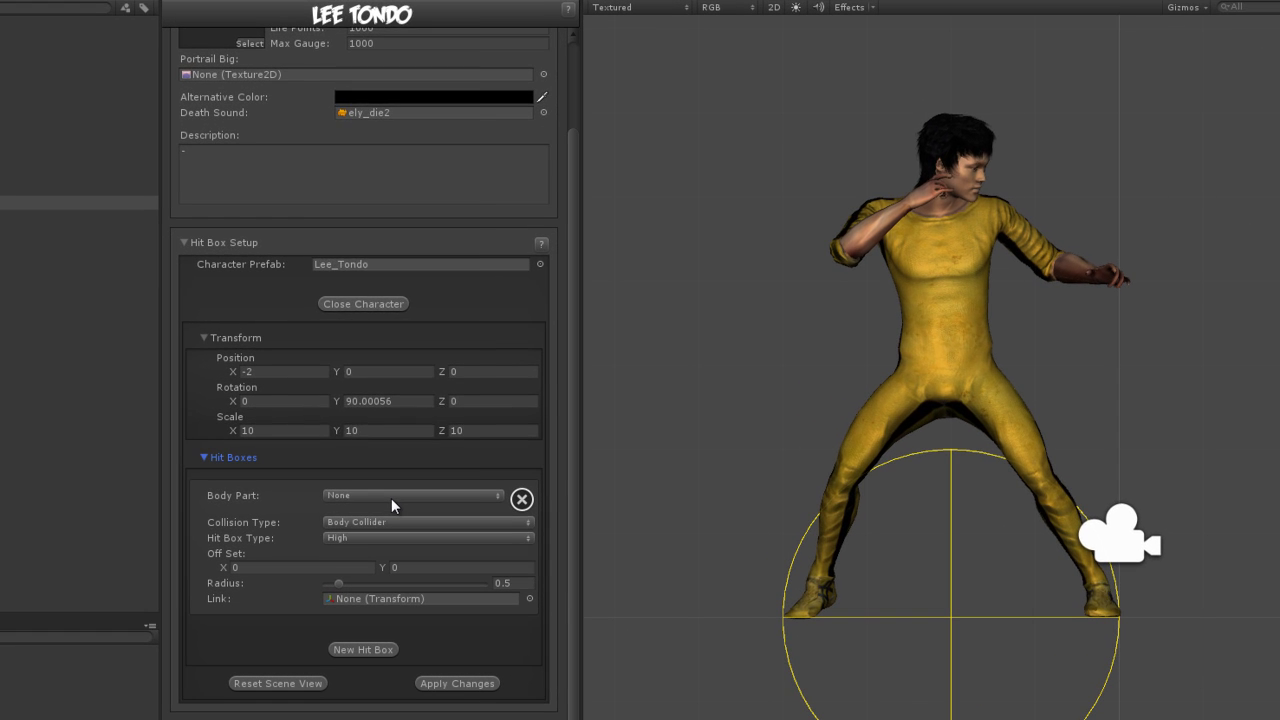
Assign the first hit box to the Head body part and link it to Bip001 Head.
click(391, 498)
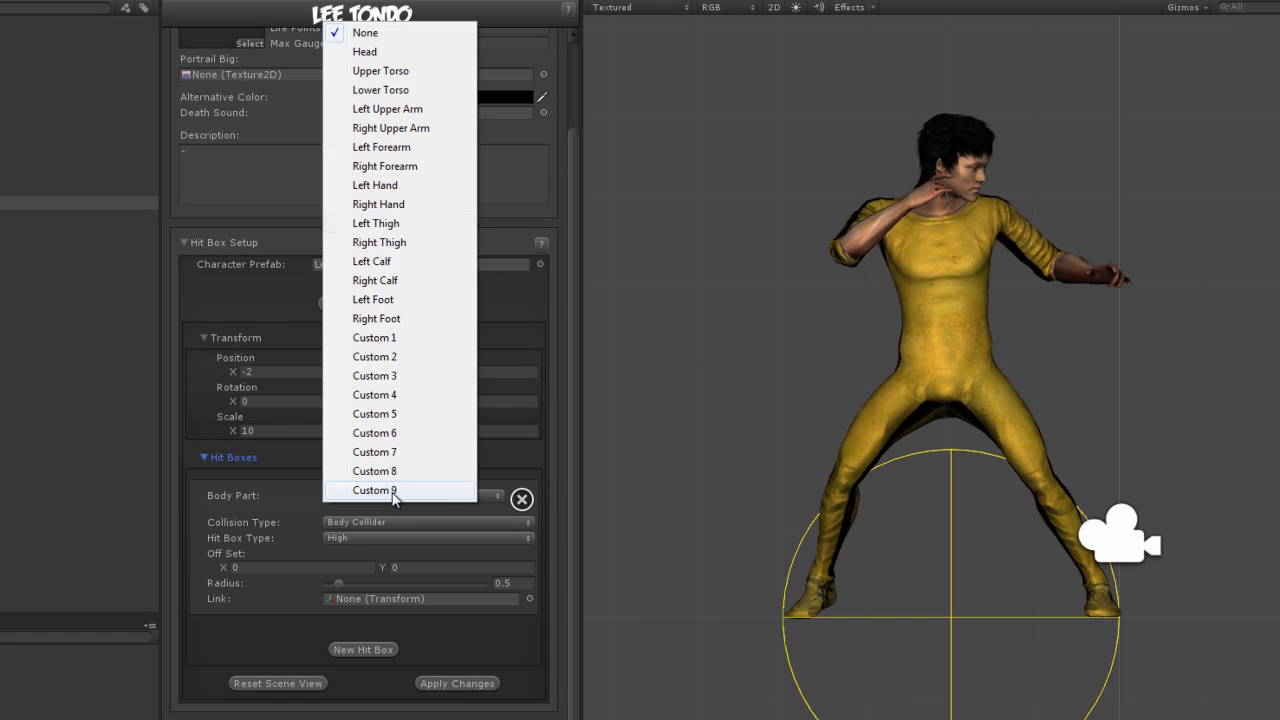
click(389, 52)
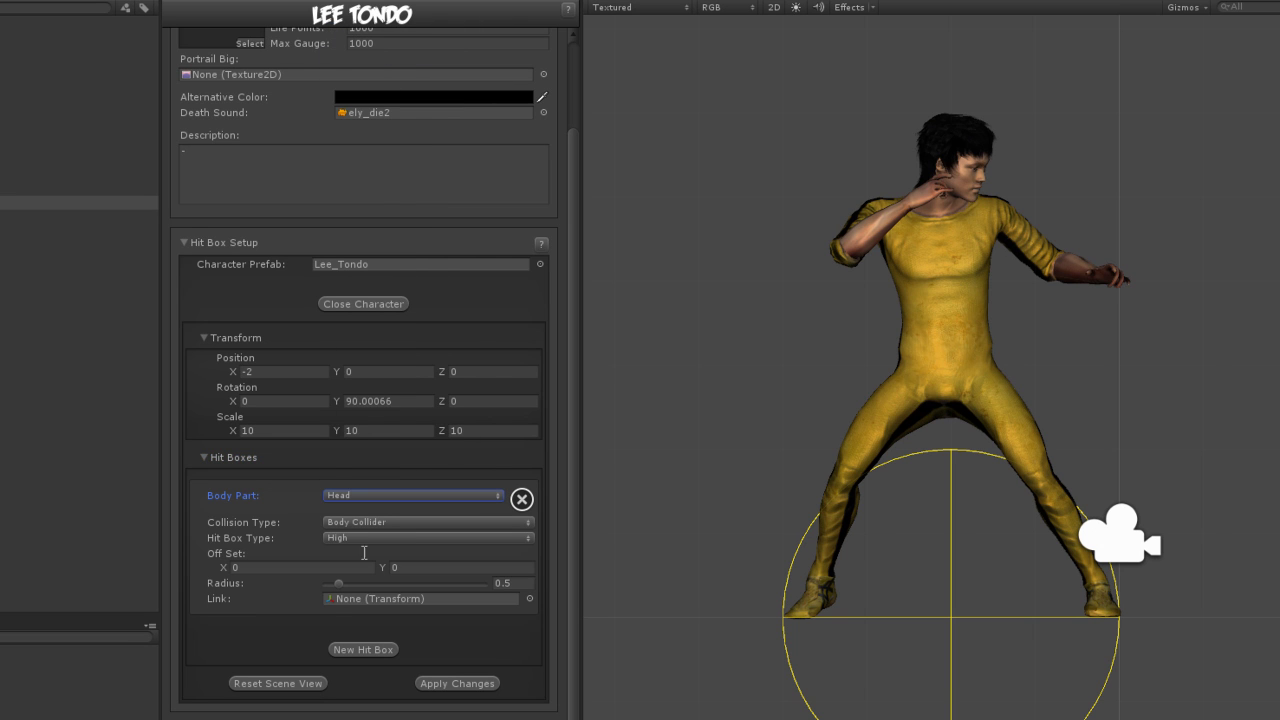
click(529, 599)
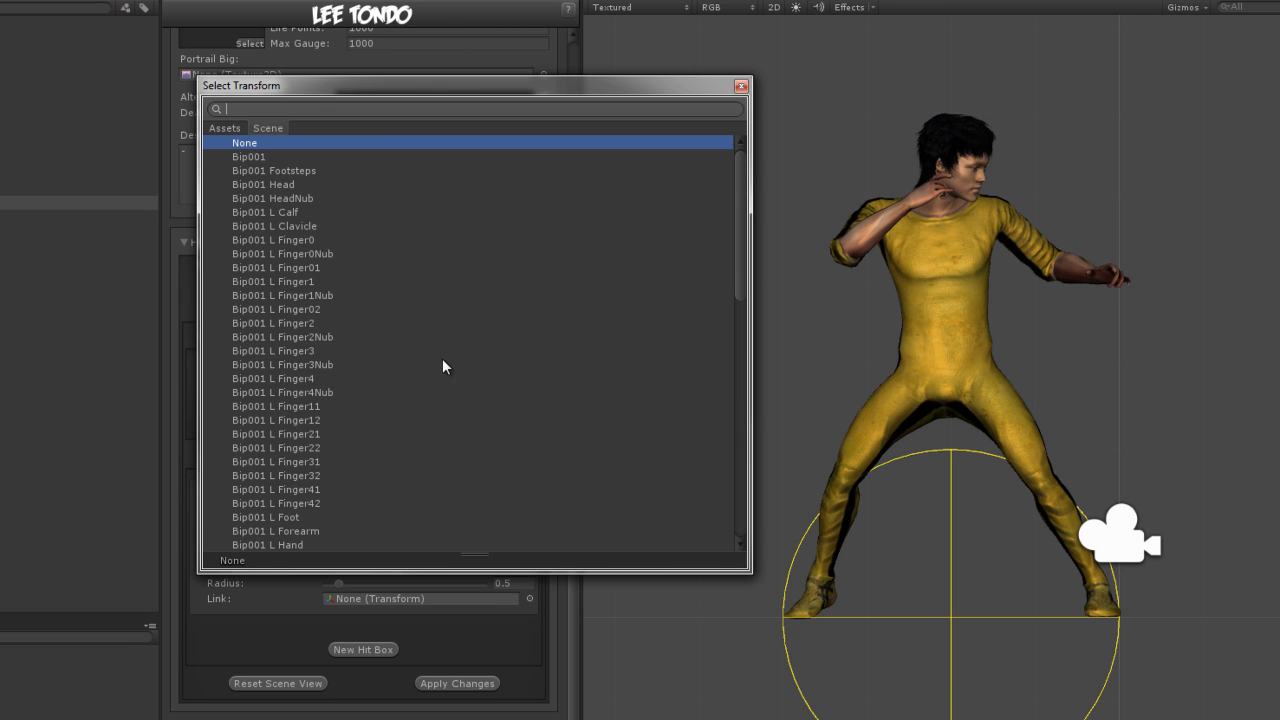
text(head)
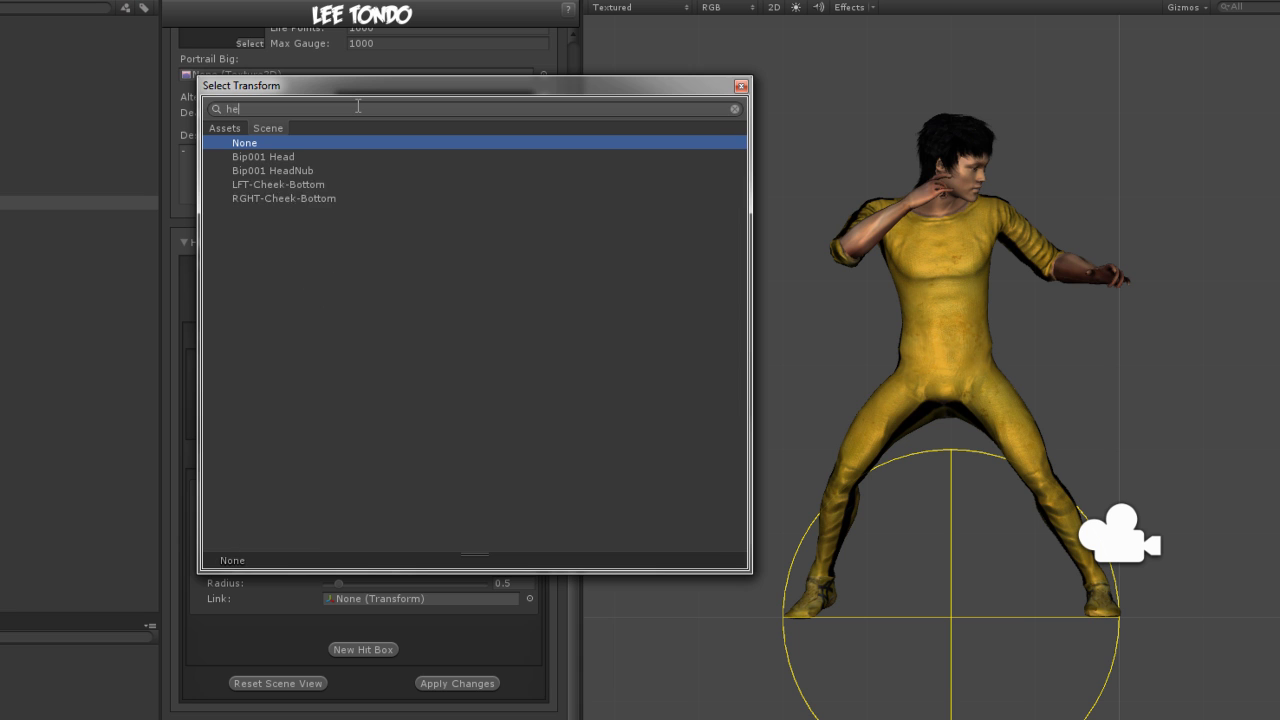
double_click(299, 157)
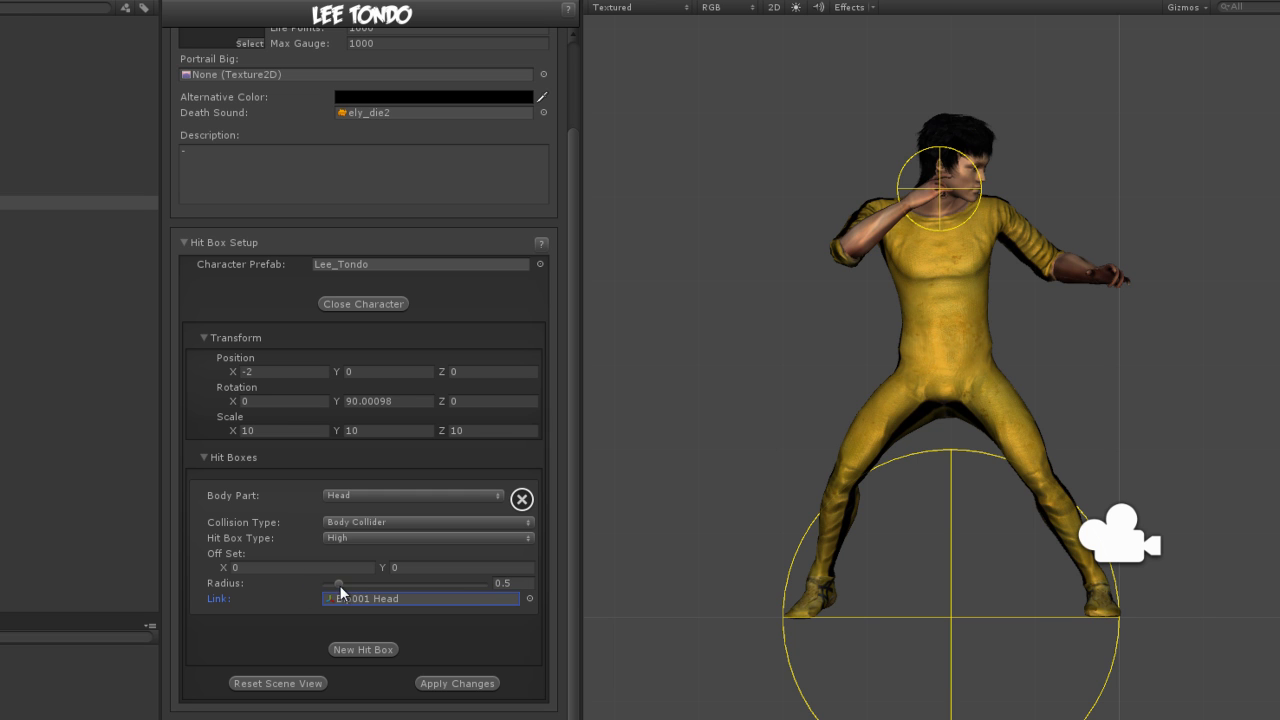
Set the Head hit box radius to 0.9.
drag(338, 585, 347, 590)
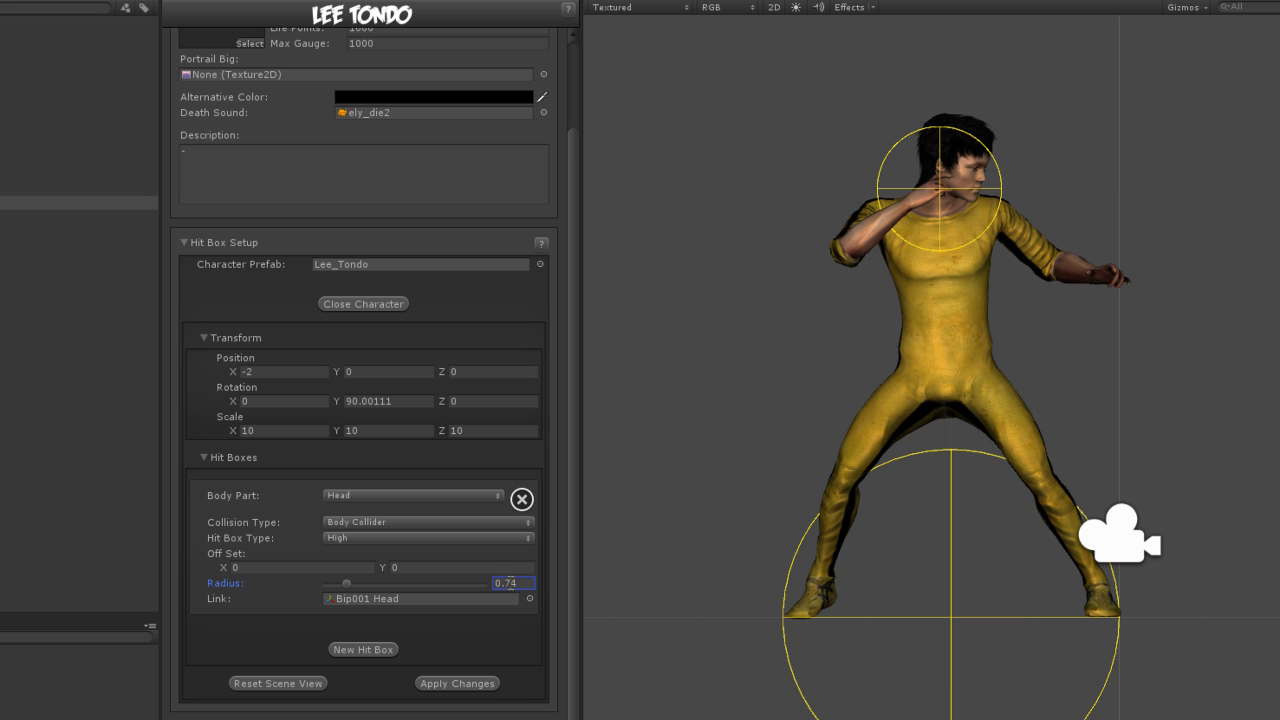
drag(508, 586, 527, 583)
text(0.9)
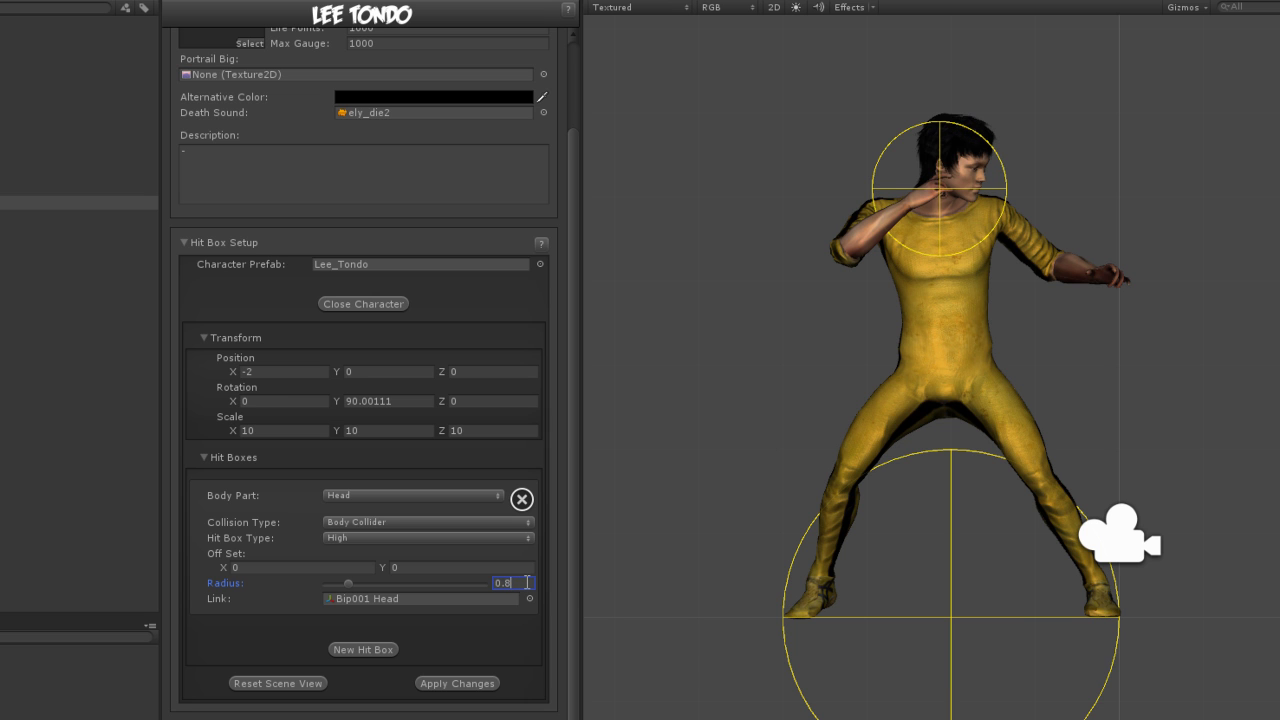
Add a second hit box and set its body part to Upper Torso.
click(363, 649)
scroll(304, 613, down, 3)
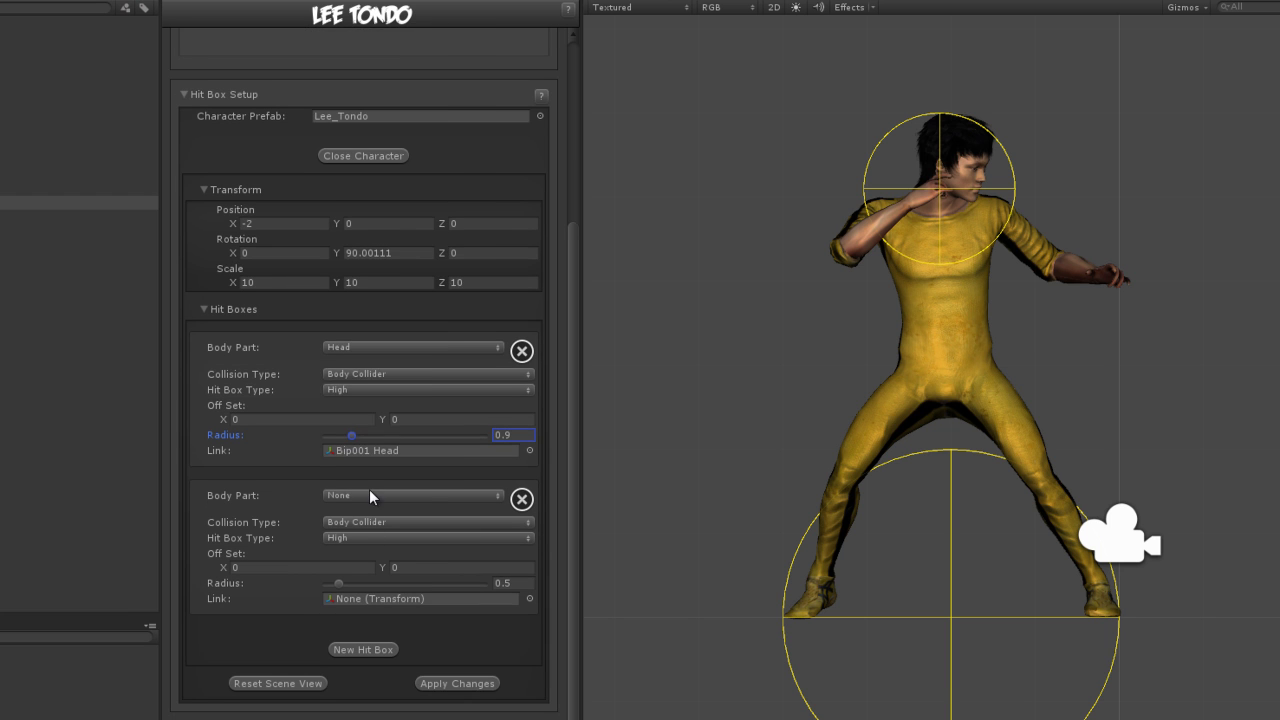
click(370, 495)
click(392, 74)
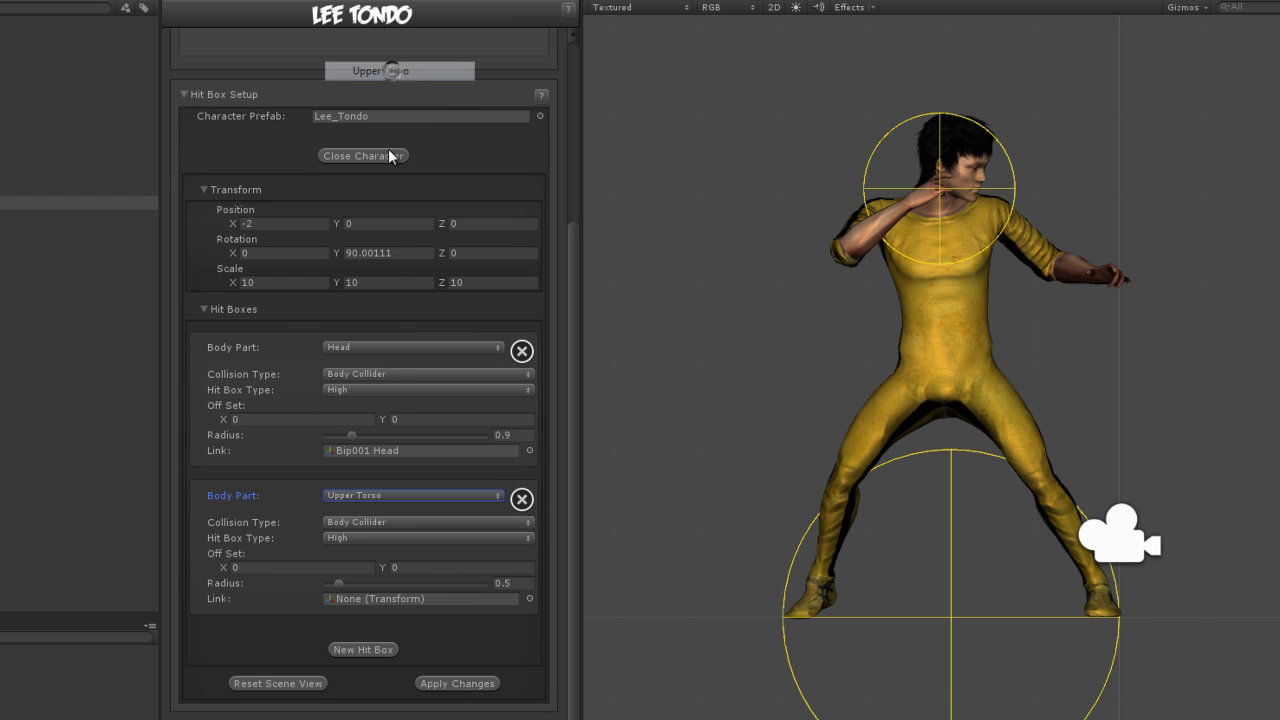
Link the Upper Torso hit box to Bip001 Spine2 and set its radius to 1.
click(530, 598)
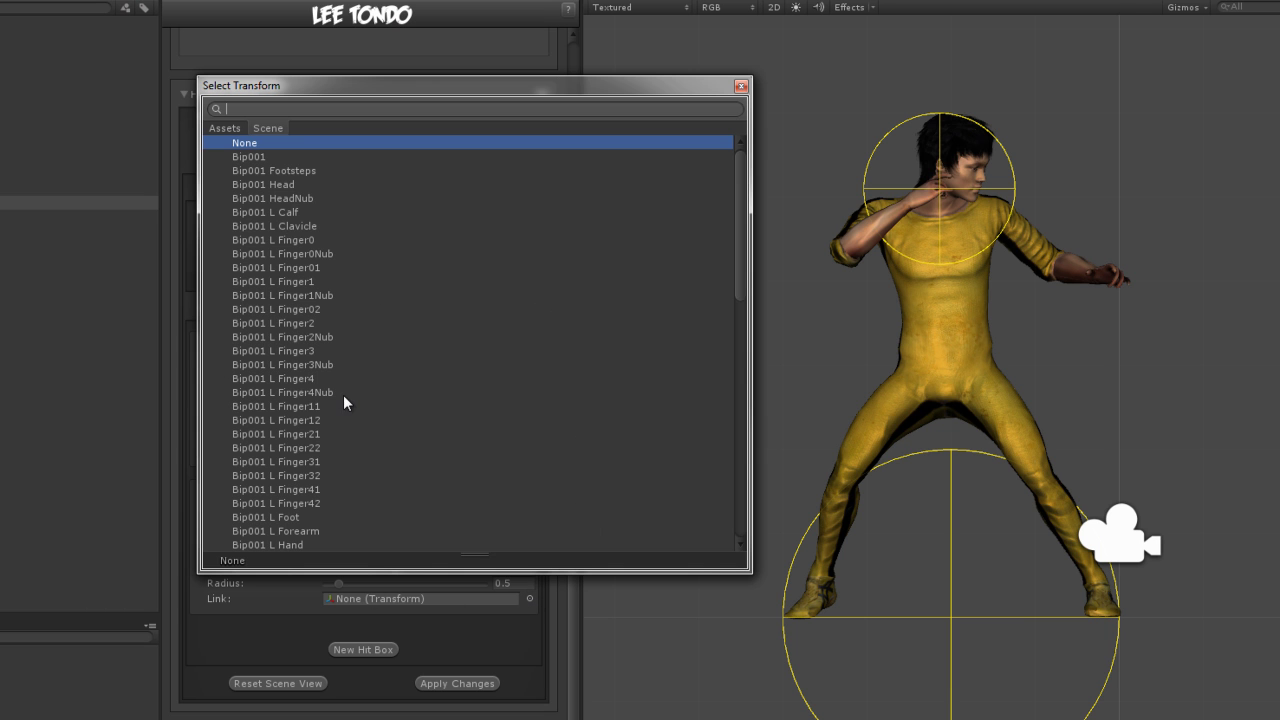
scroll(335, 290, down, 14)
click(307, 473)
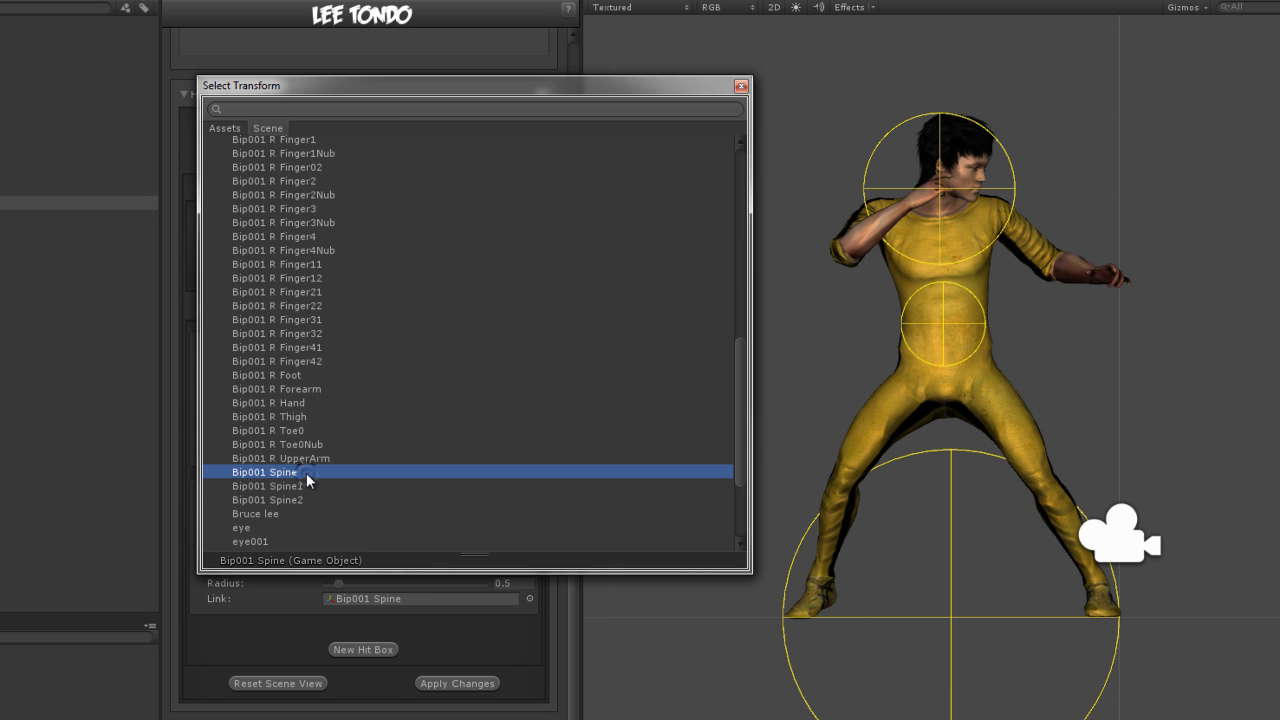
click(306, 486)
click(301, 500)
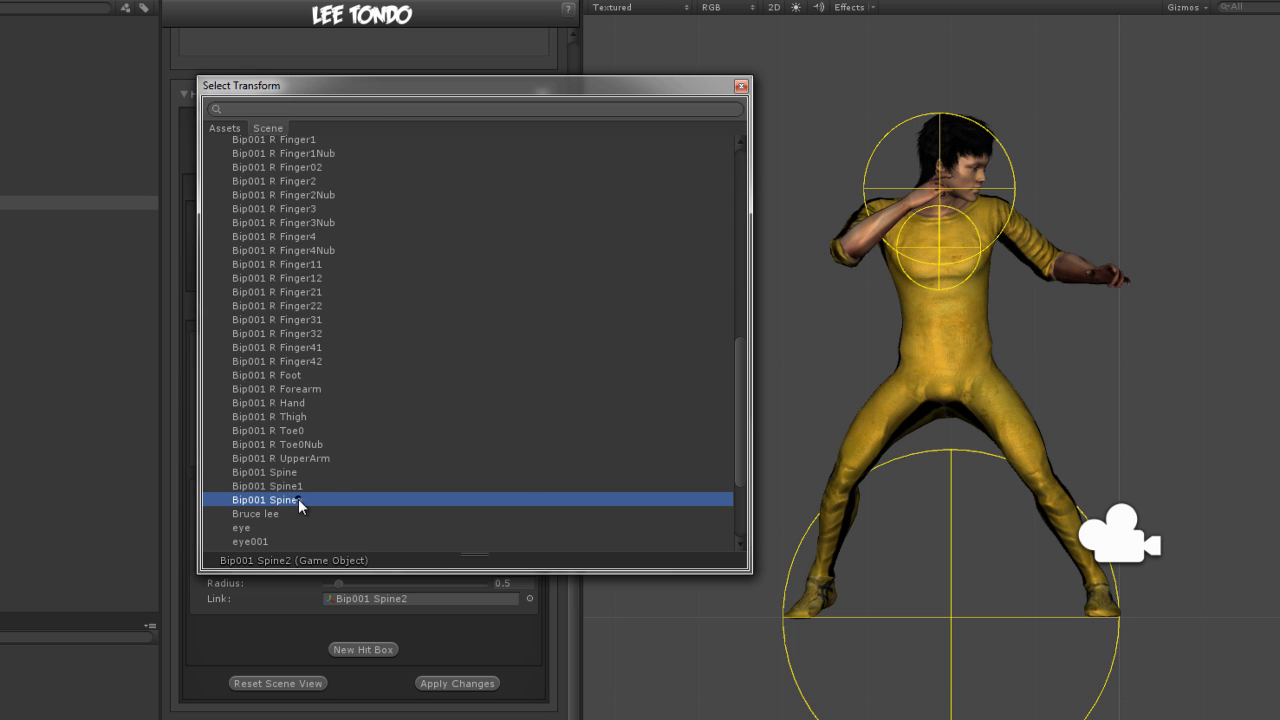
double_click(299, 503)
click(510, 583)
text(1)
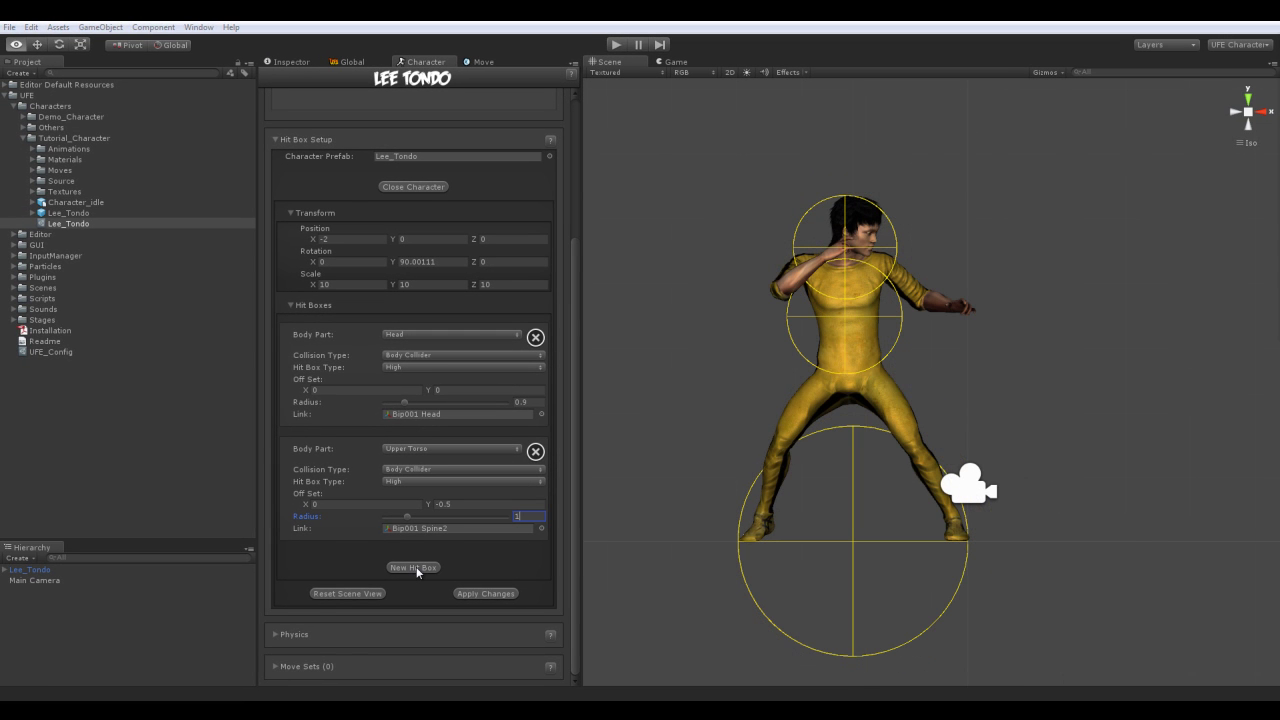
Add a third hit box linked to Bip001 Spine, found by searching 'spi'.
click(417, 569)
scroll(492, 555, down, 2)
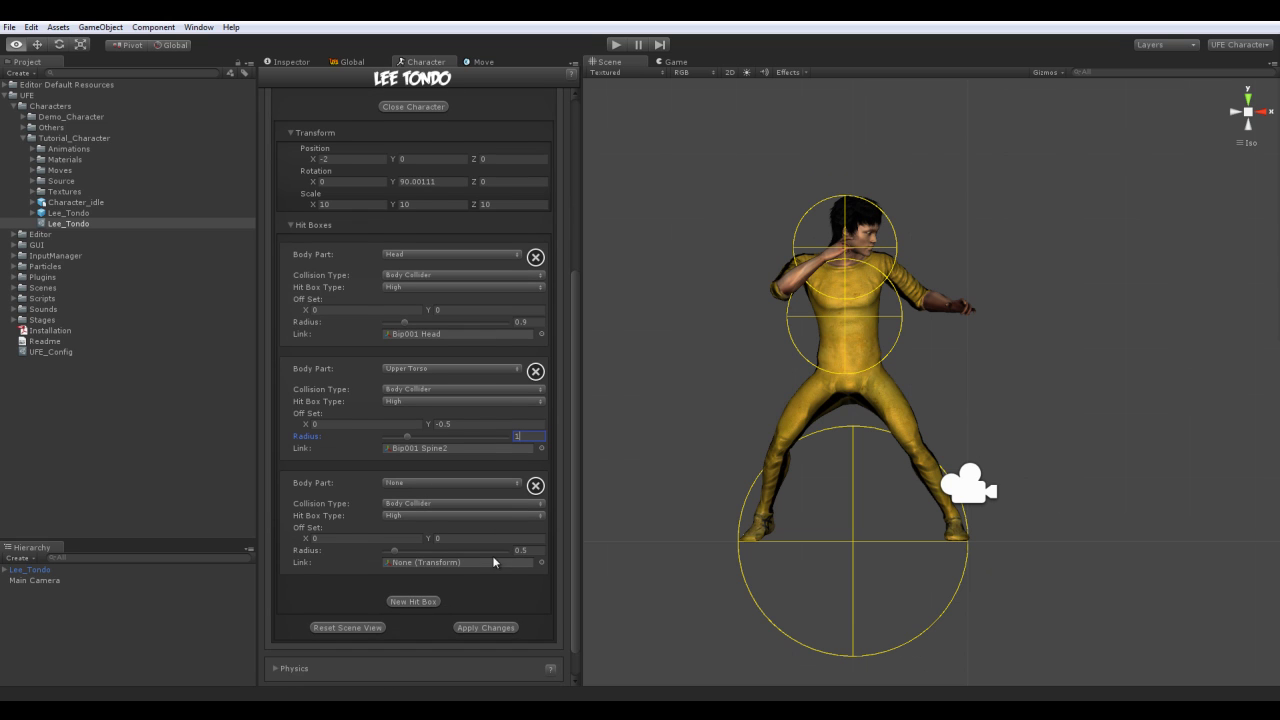
scroll(430, 500, down, 1)
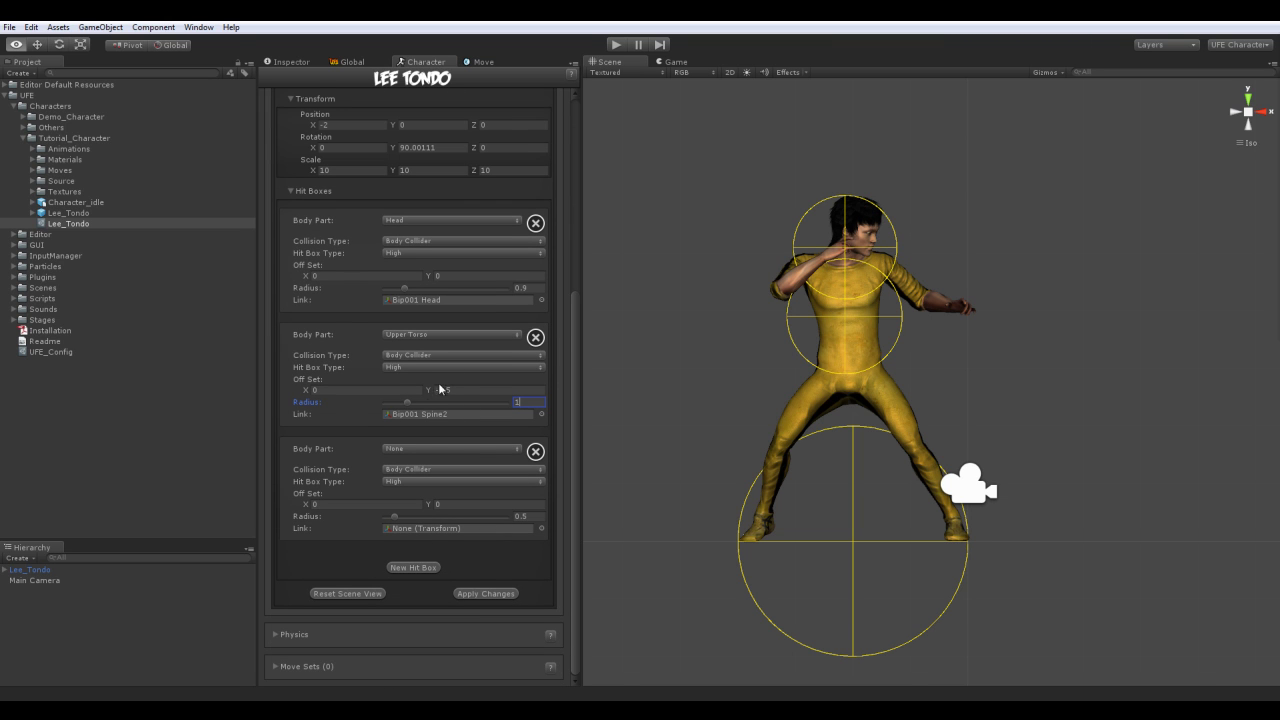
click(541, 528)
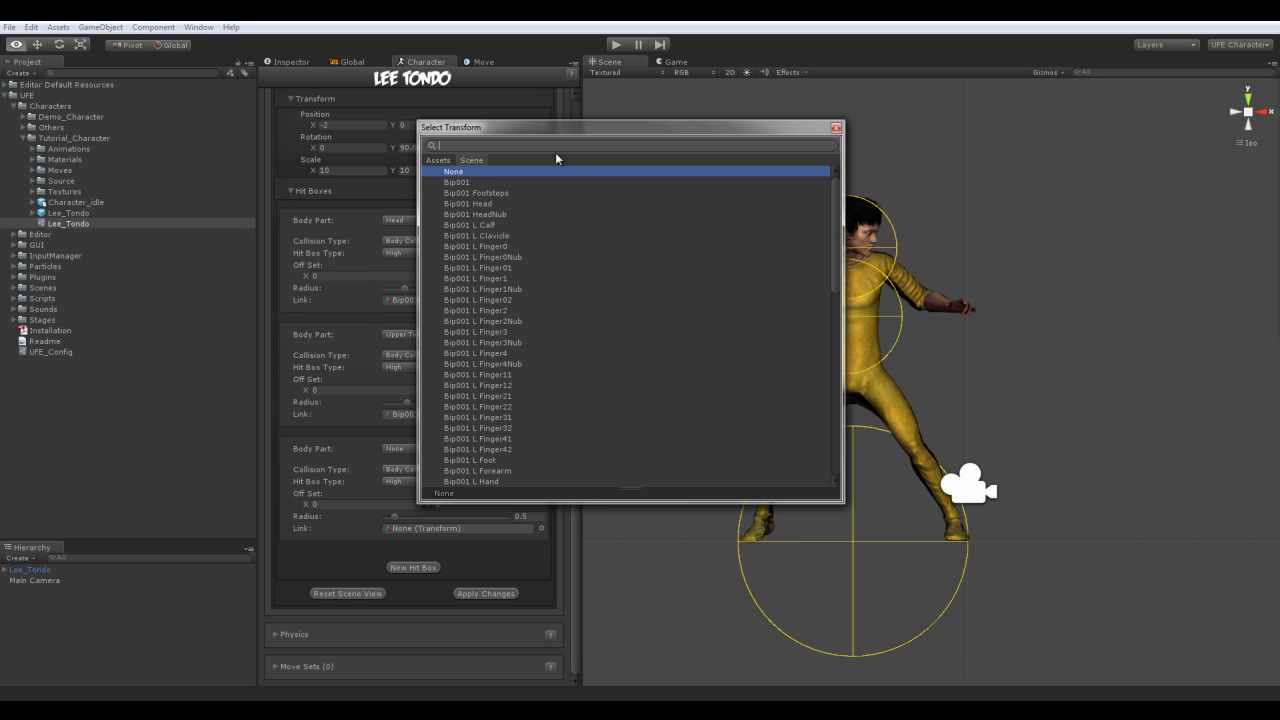
text(spin)
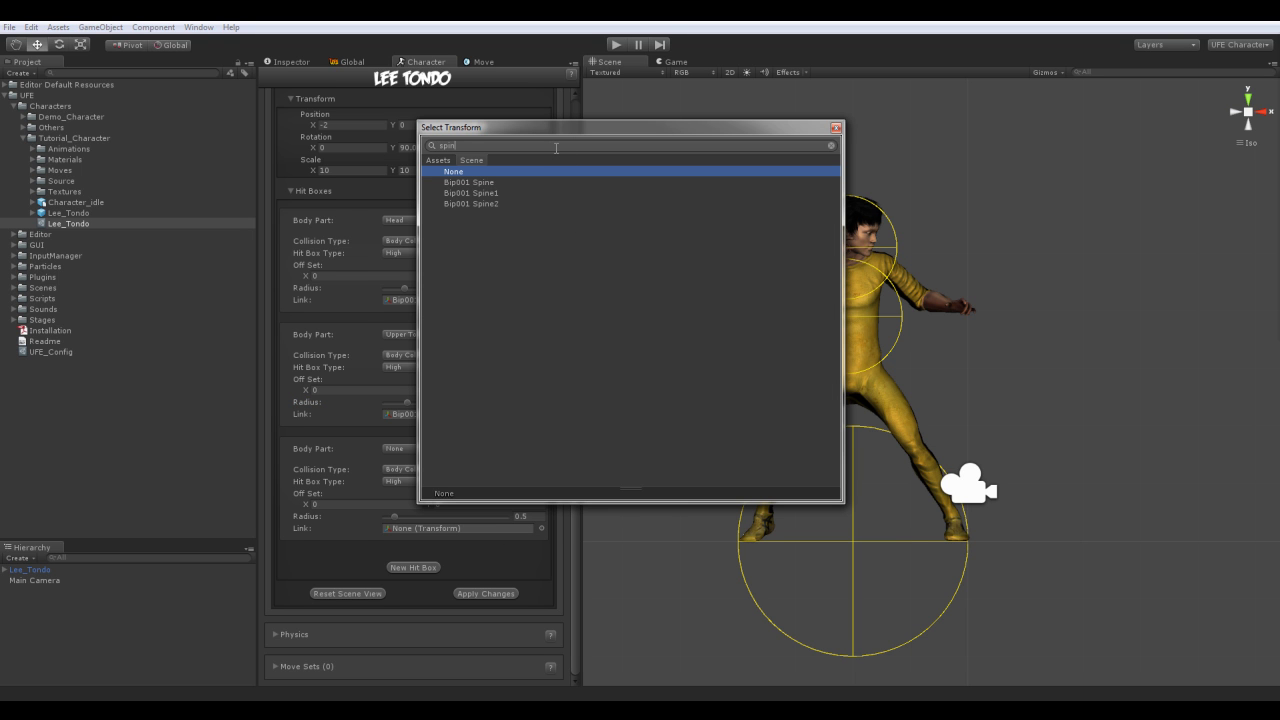
drag(607, 127, 488, 122)
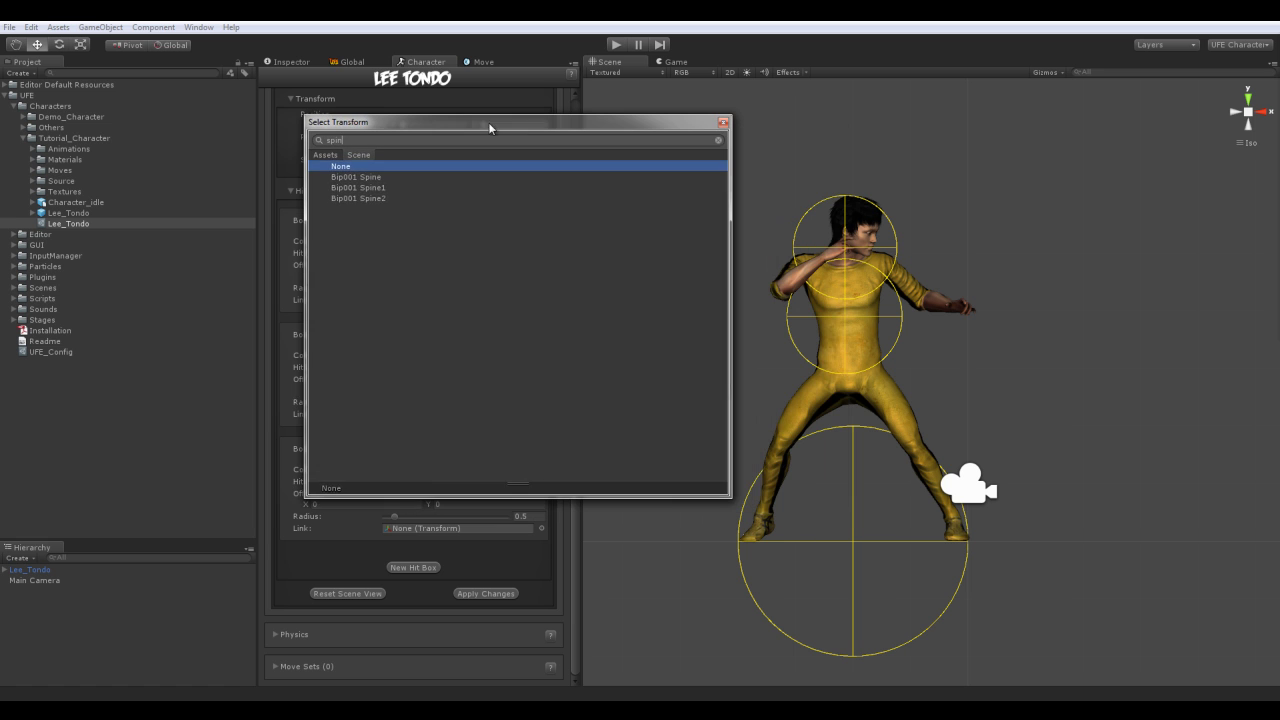
click(386, 187)
click(388, 198)
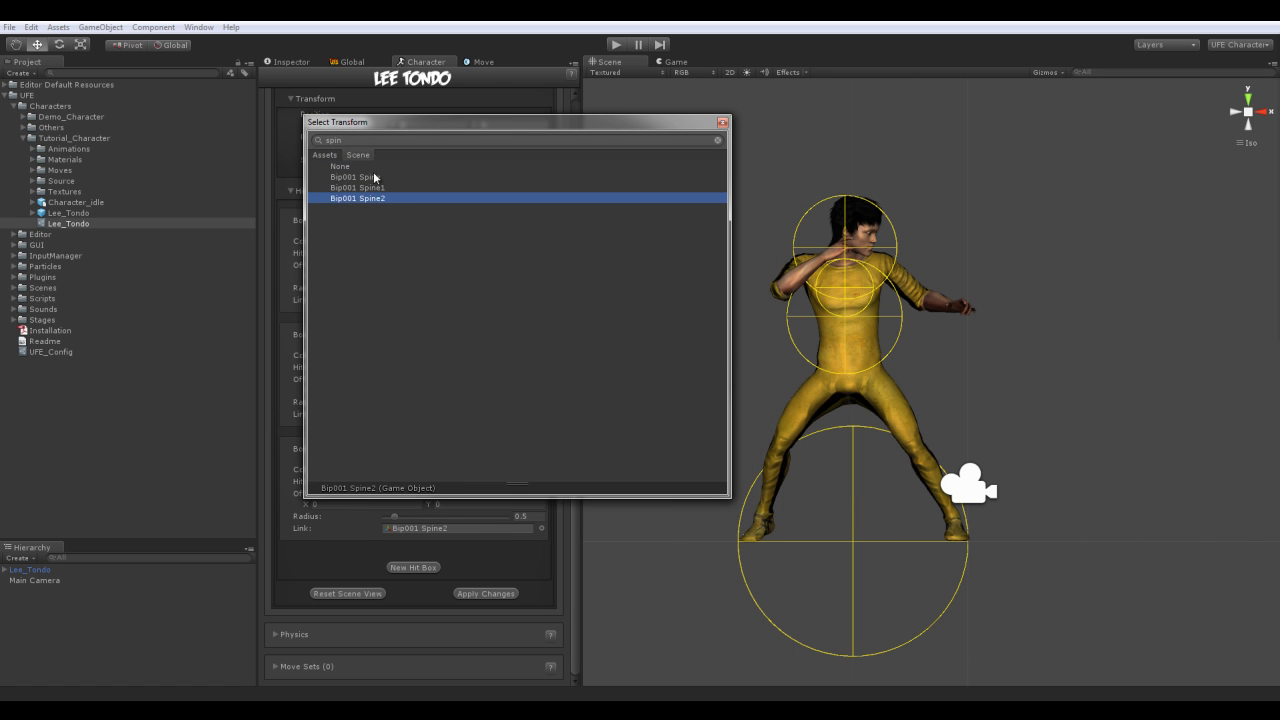
click(376, 178)
double_click(375, 178)
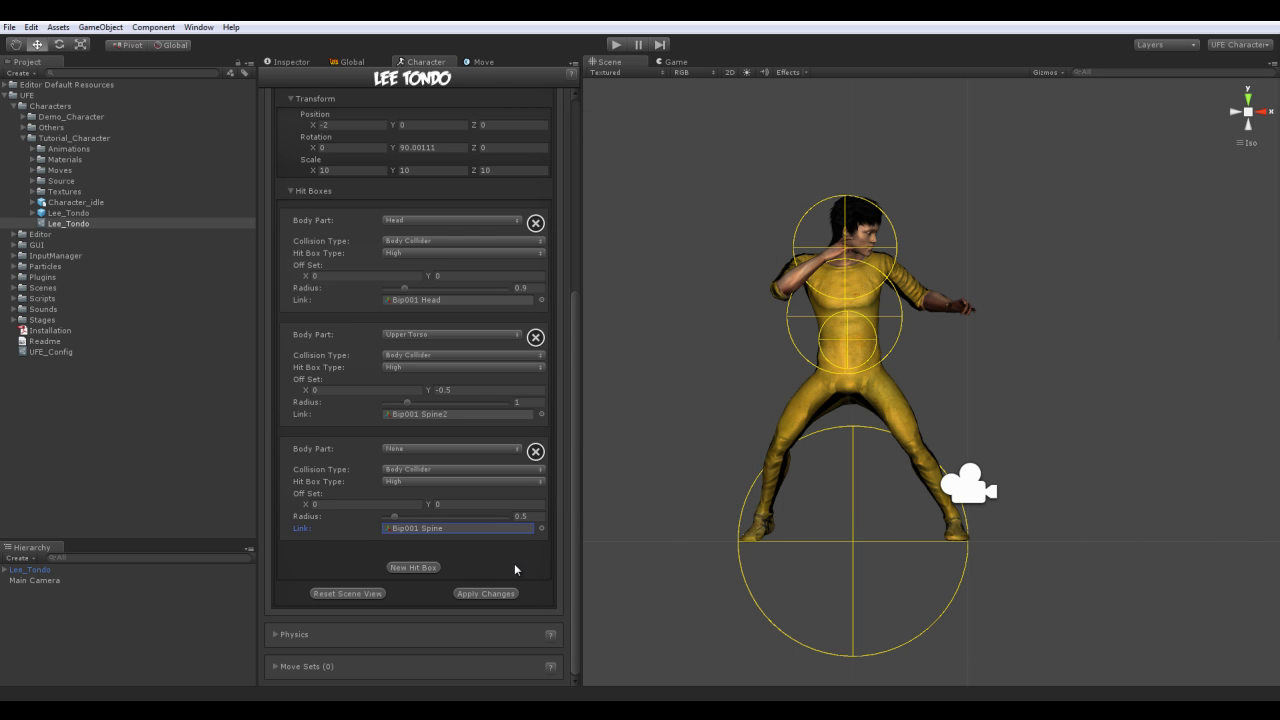
Set the third hit box radius to 1 and shift it down to Y offset -0.7.
click(531, 516)
text(1)
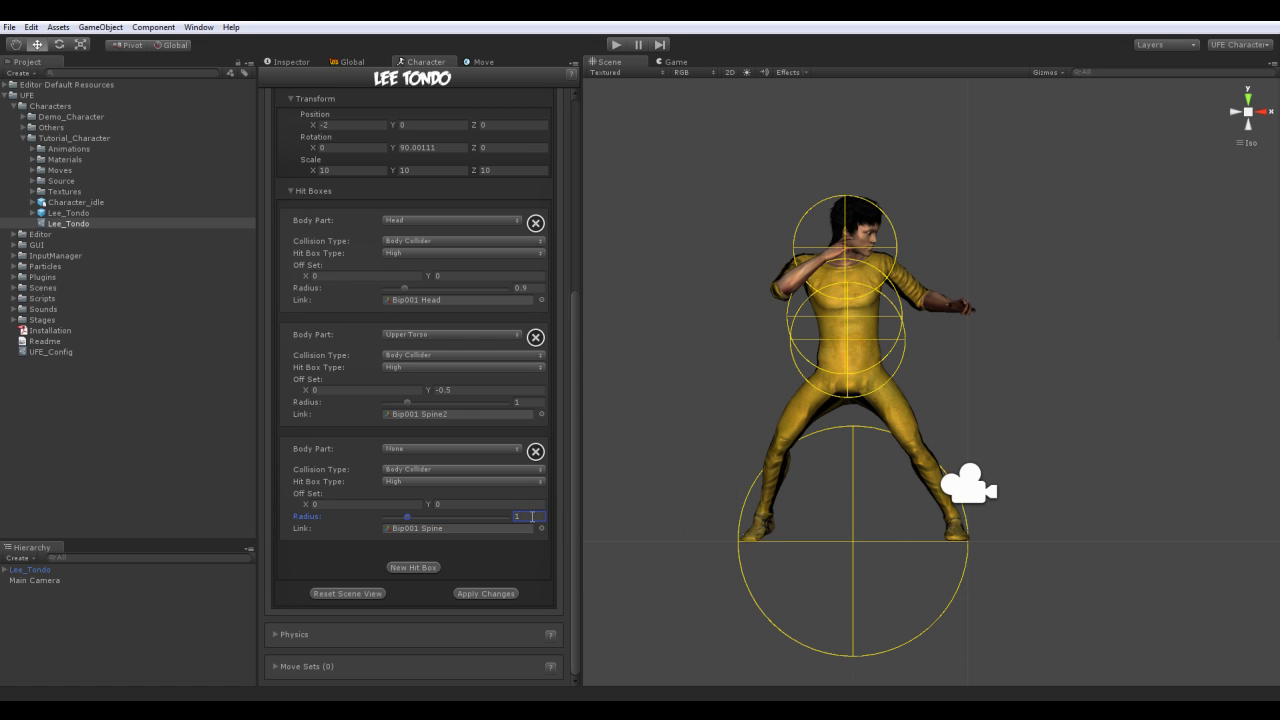
drag(428, 506, 406, 505)
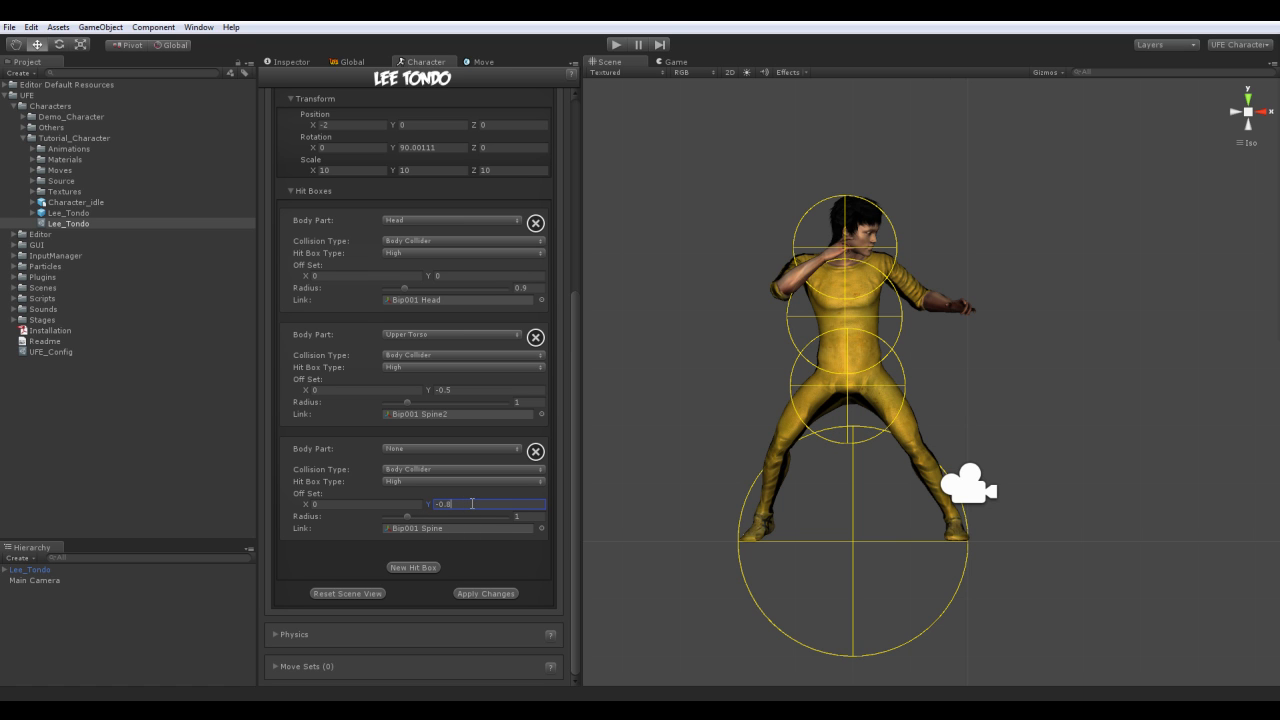
click(418, 448)
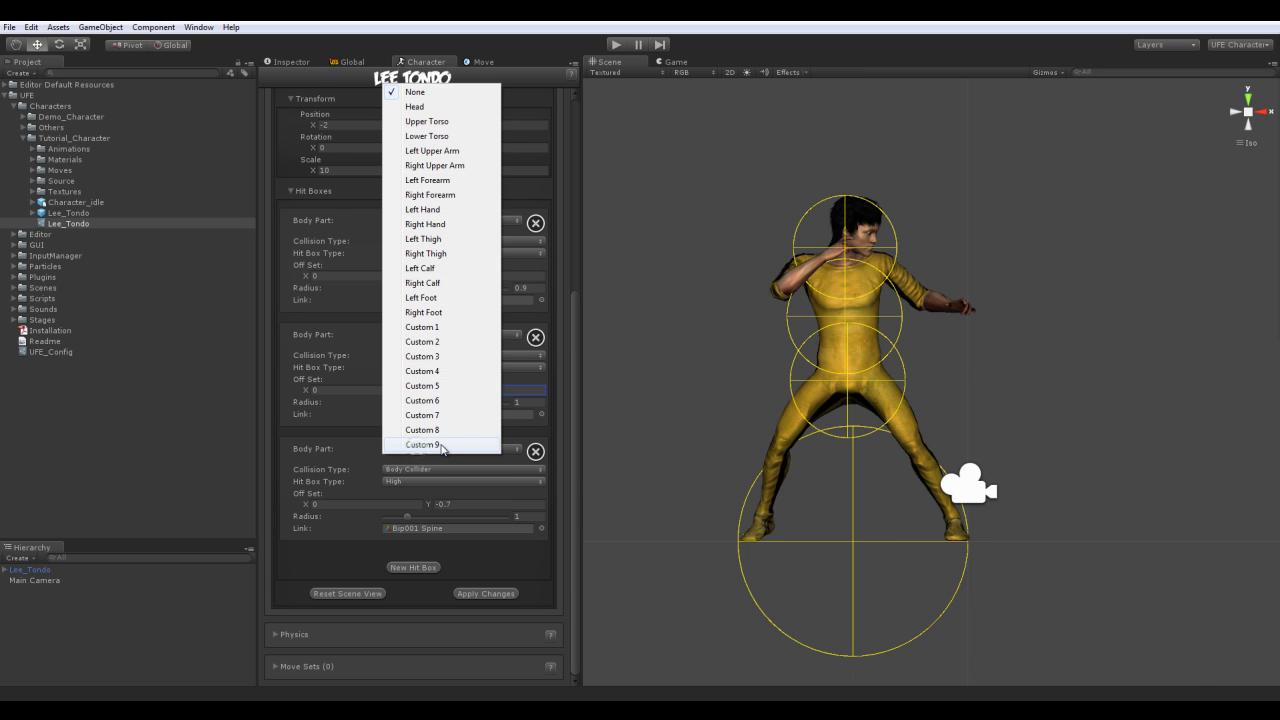
Tag the third hit box as Lower Torso and make both torso hit boxes type Low.
click(458, 136)
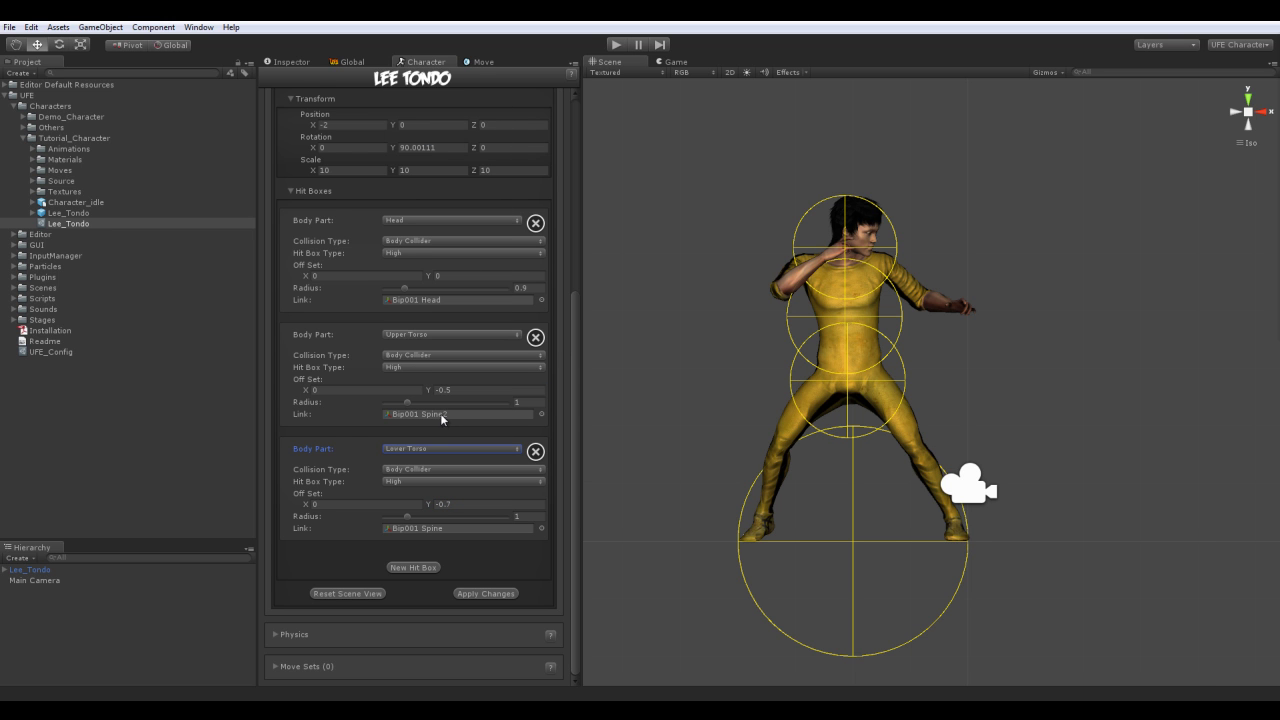
click(409, 485)
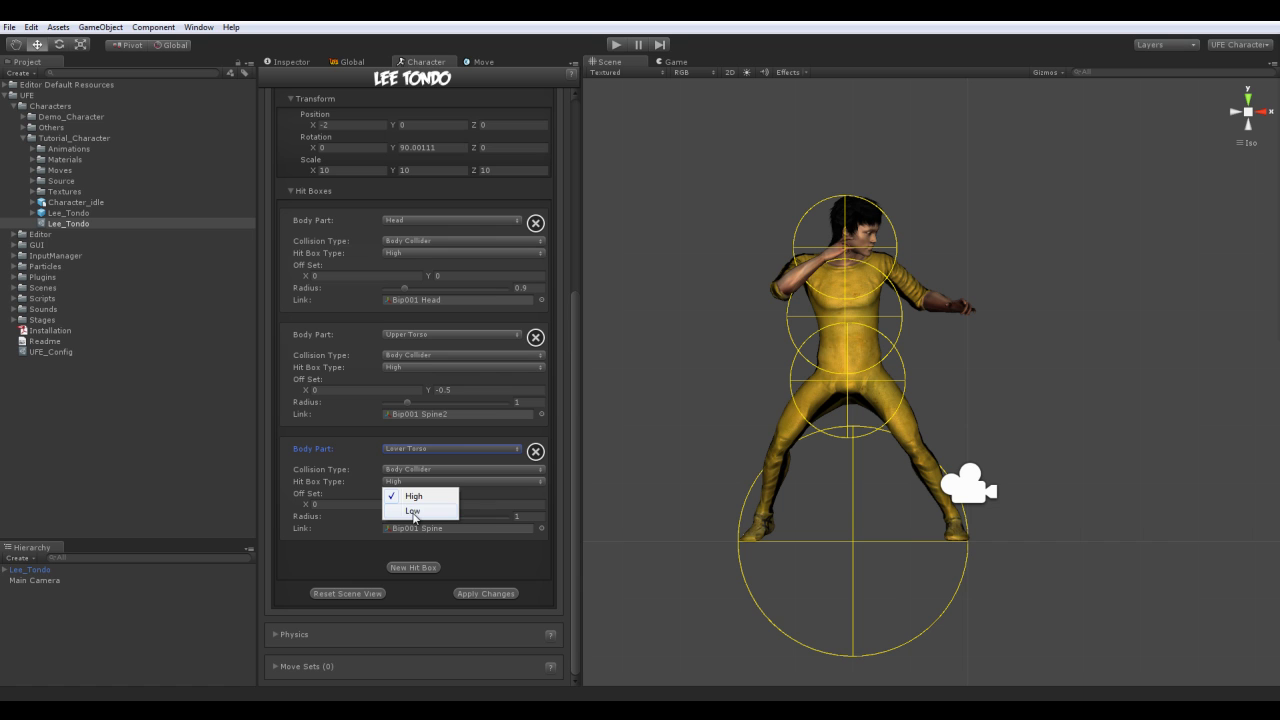
click(413, 511)
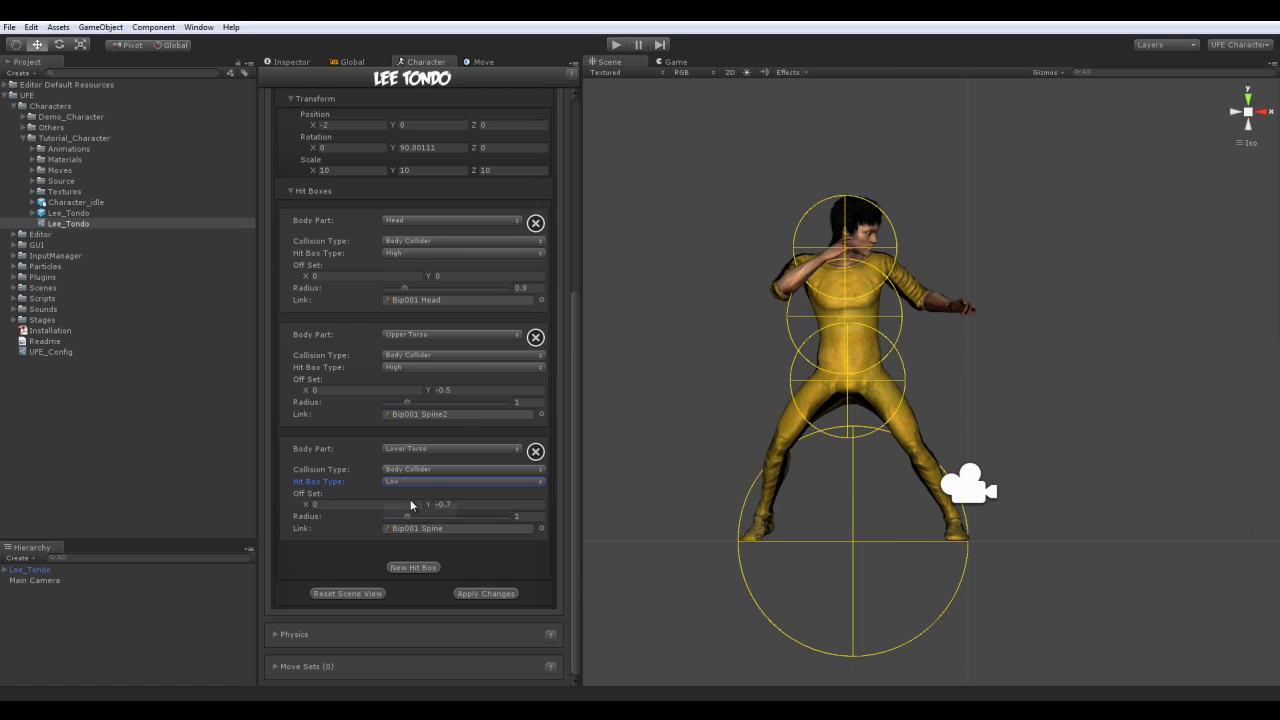
click(412, 367)
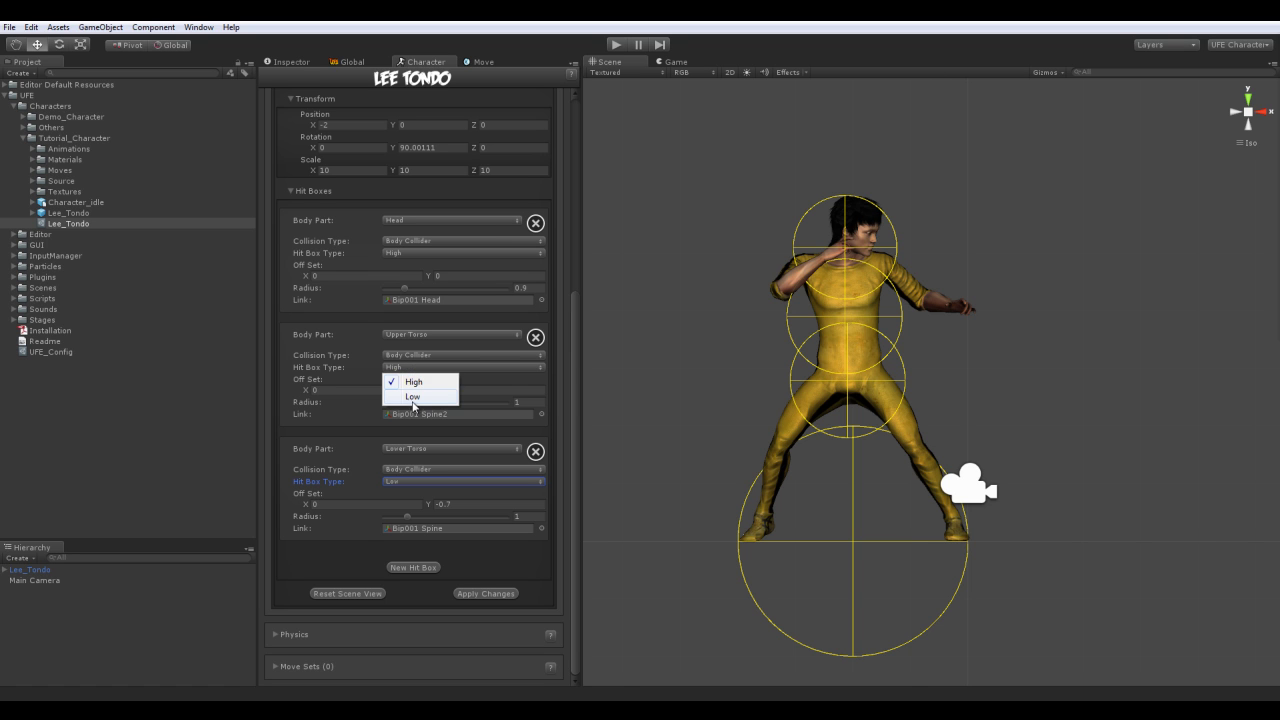
click(412, 401)
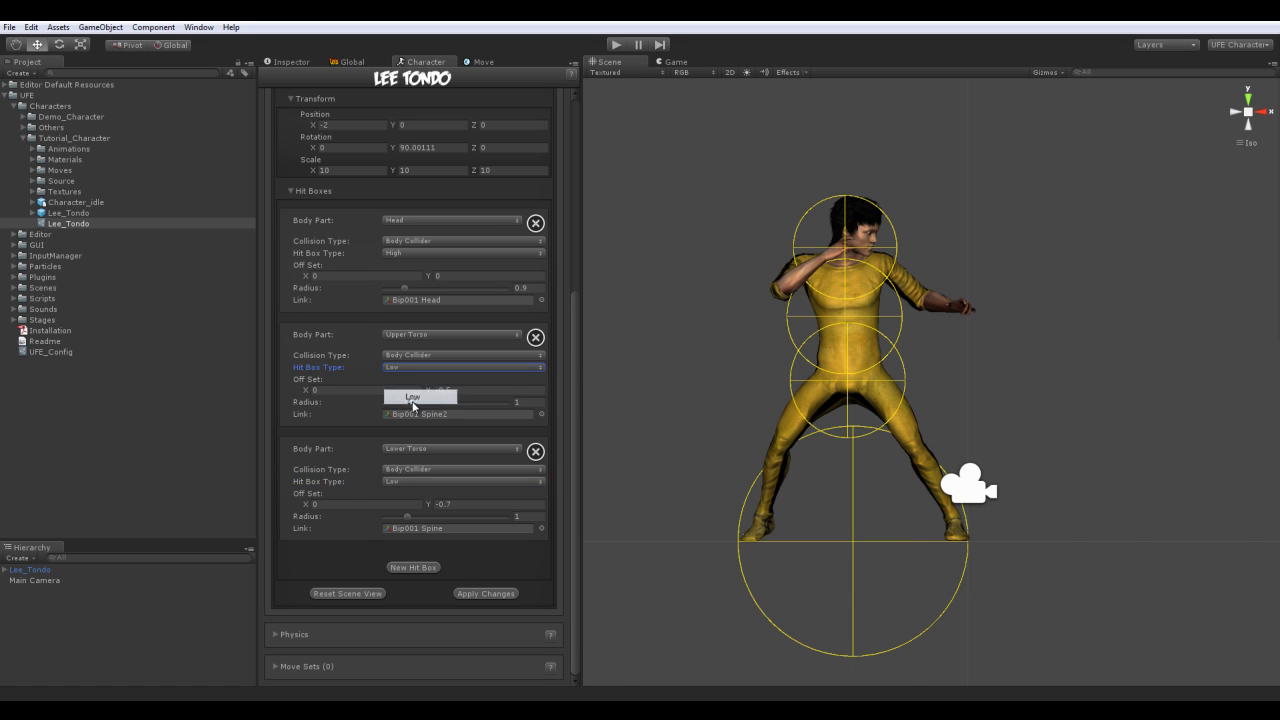
Add a fourth hit box: Left Upper Arm, linked to Bip001 L UpperArm, Hit Collider.
click(418, 567)
scroll(450, 568, down, 2)
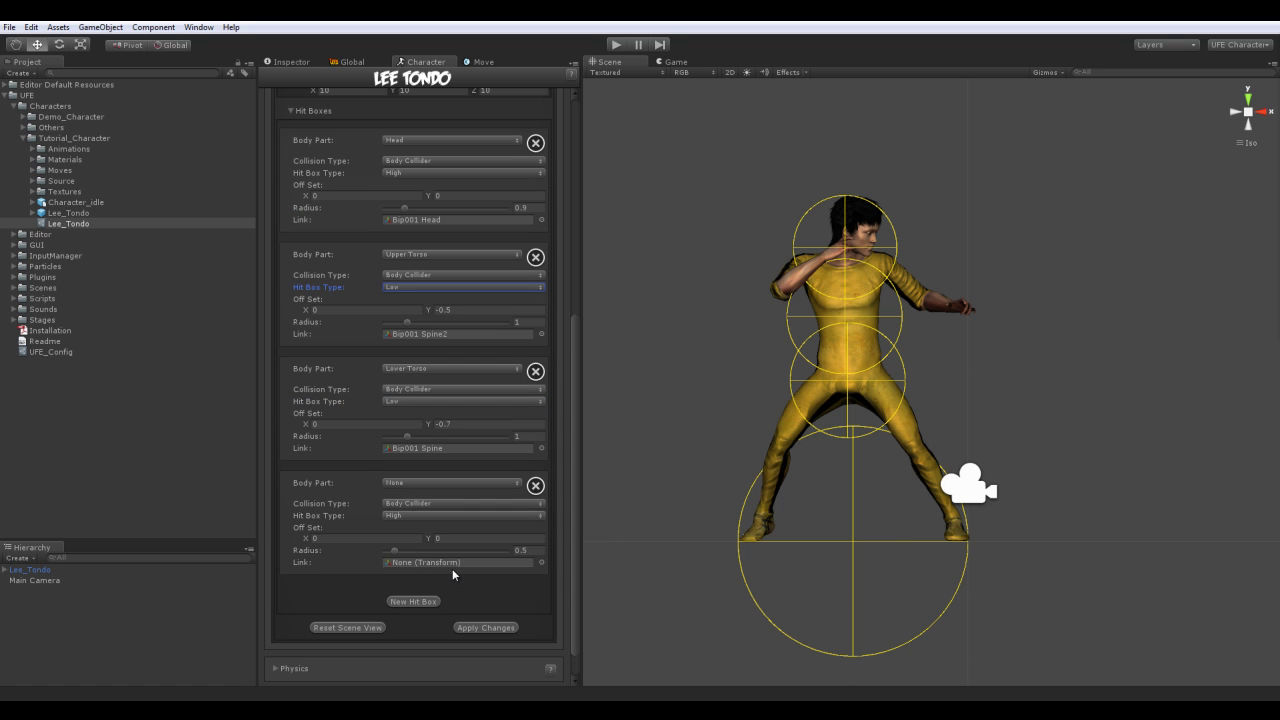
click(440, 485)
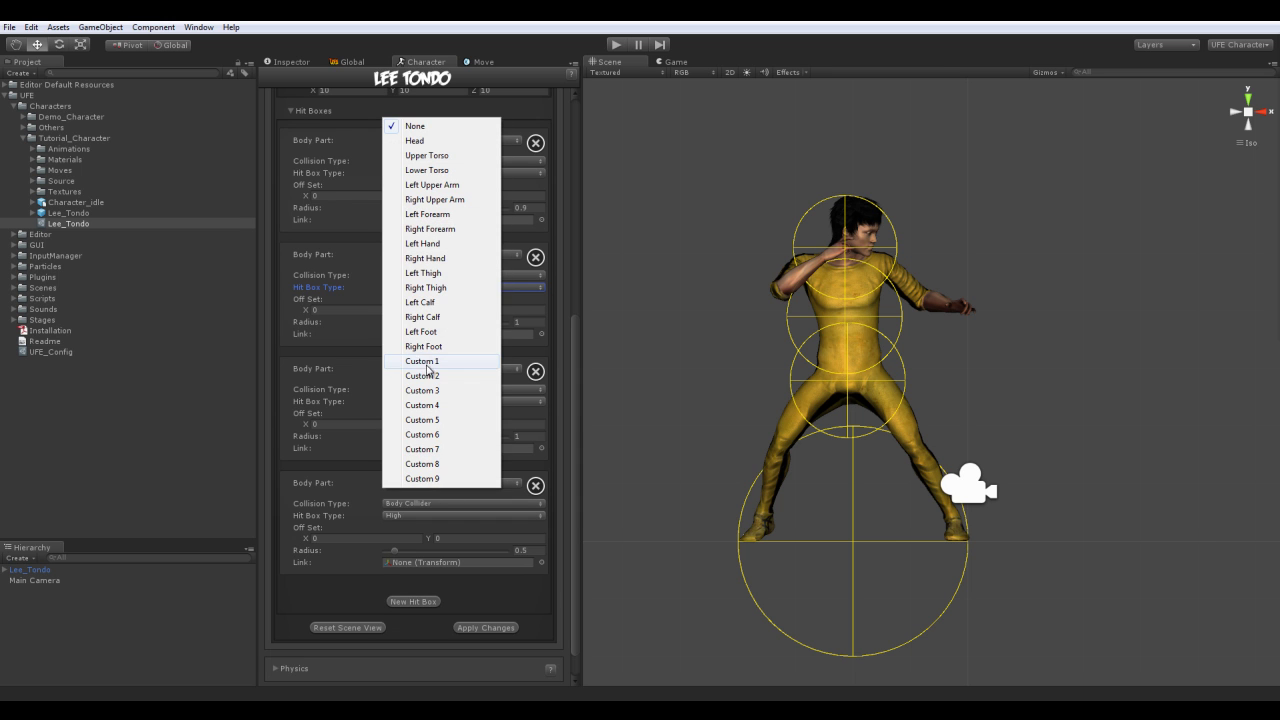
click(453, 186)
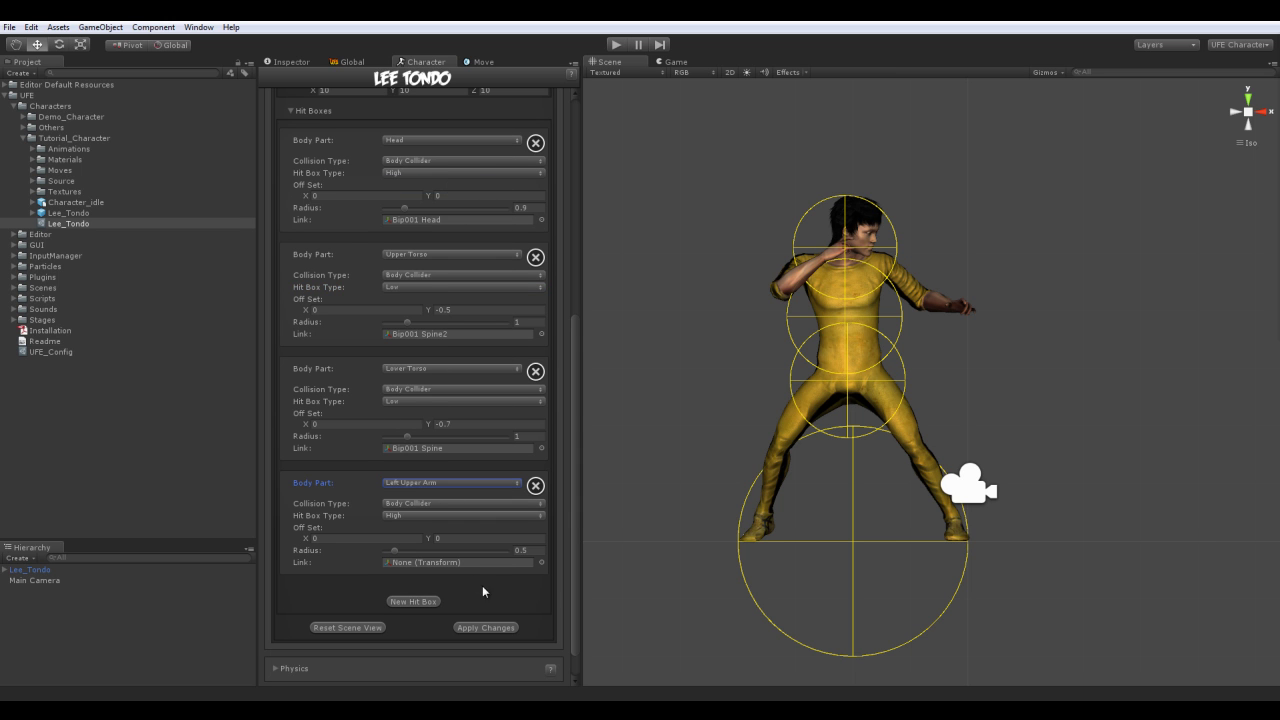
click(541, 562)
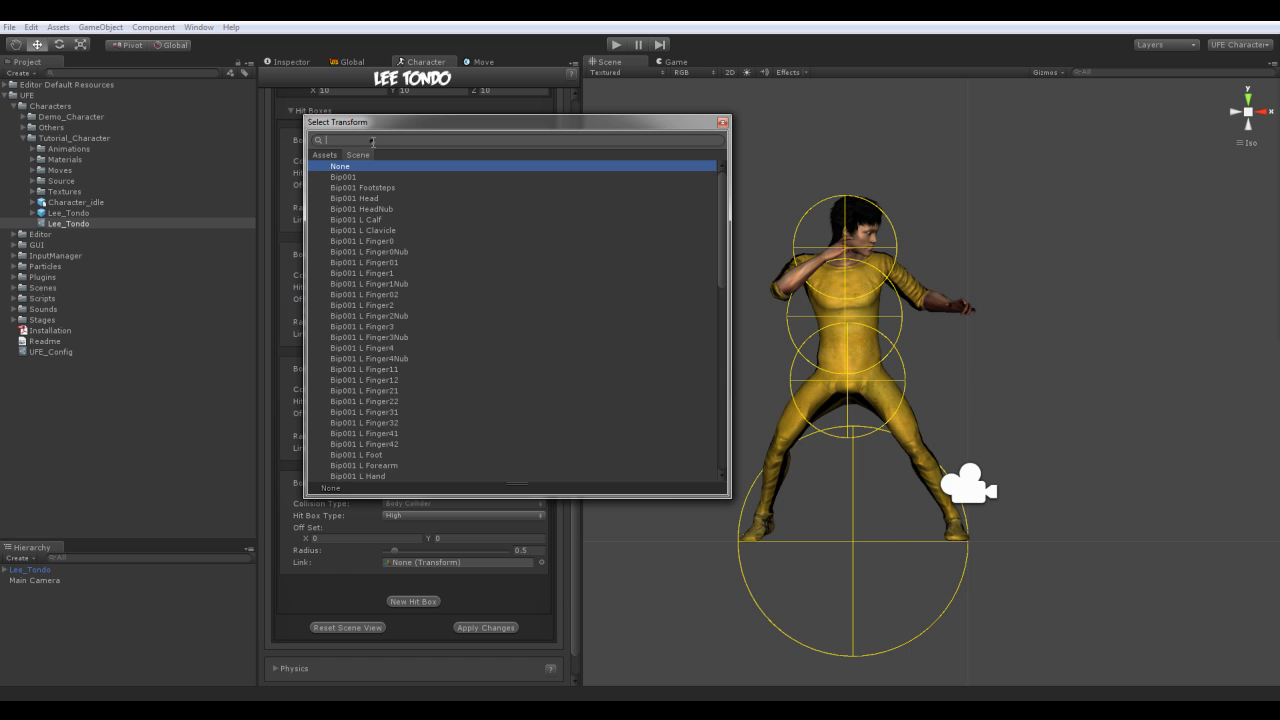
text(up)
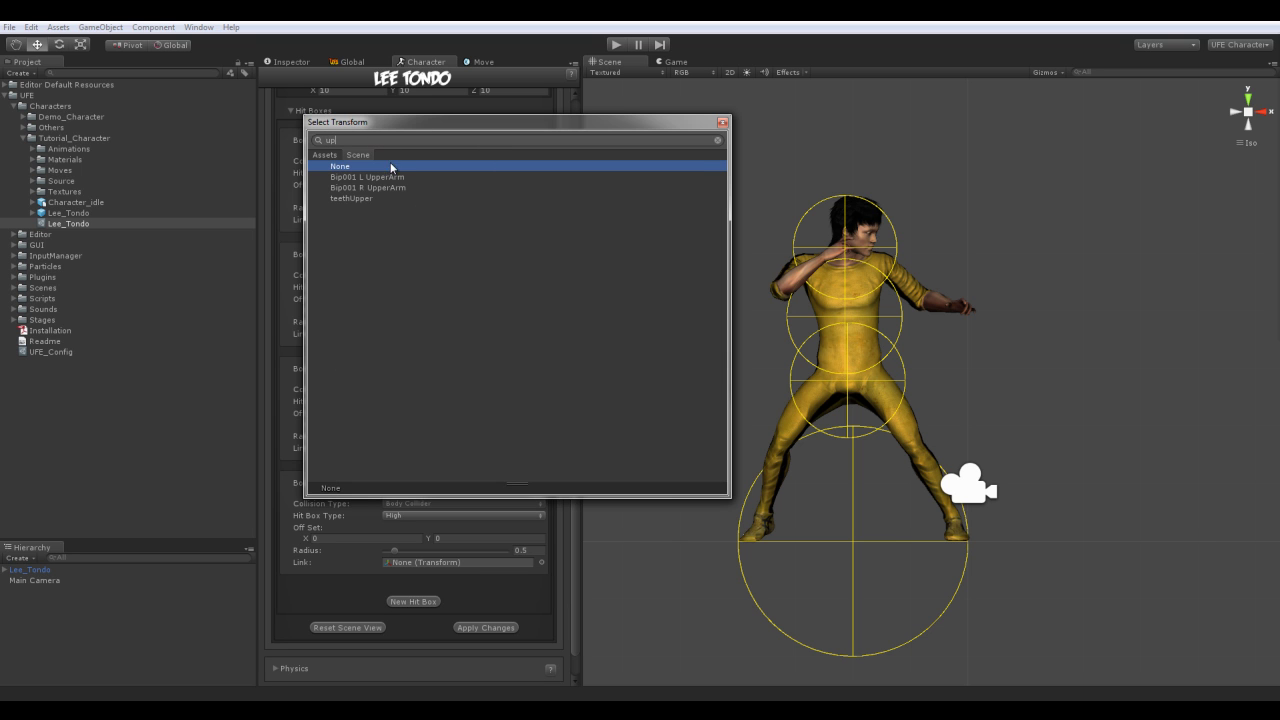
double_click(390, 178)
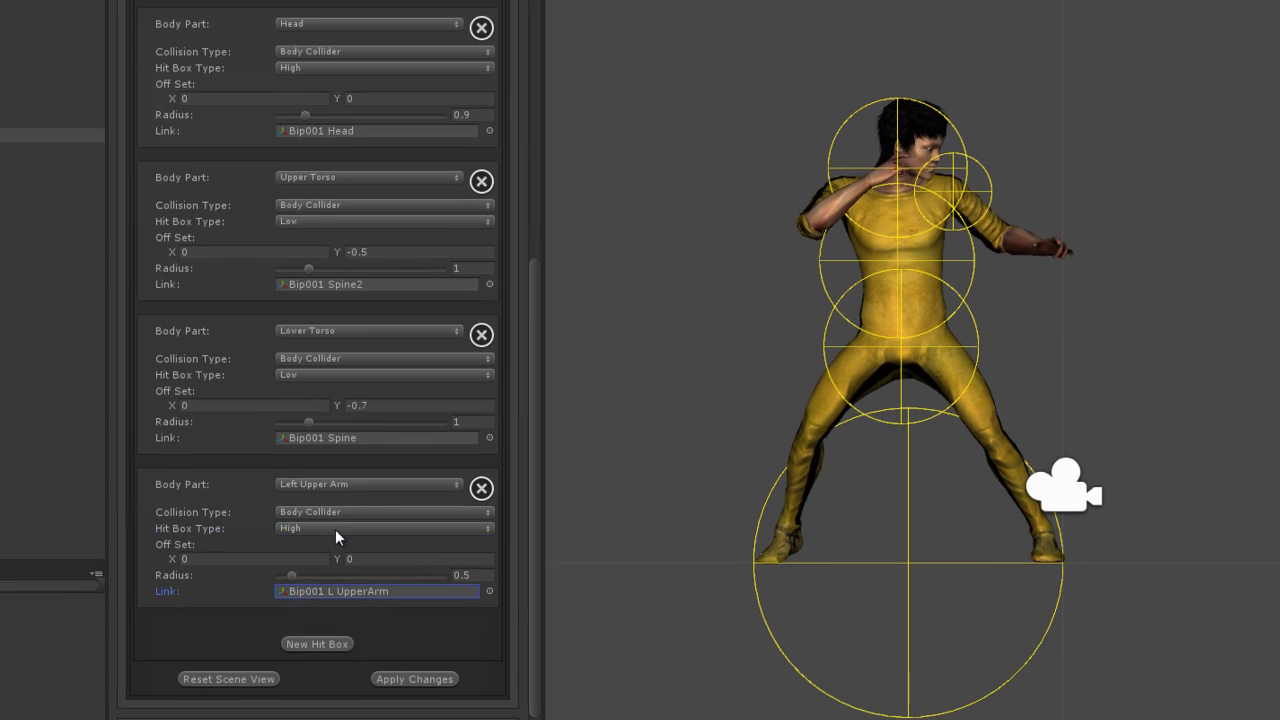
click(336, 532)
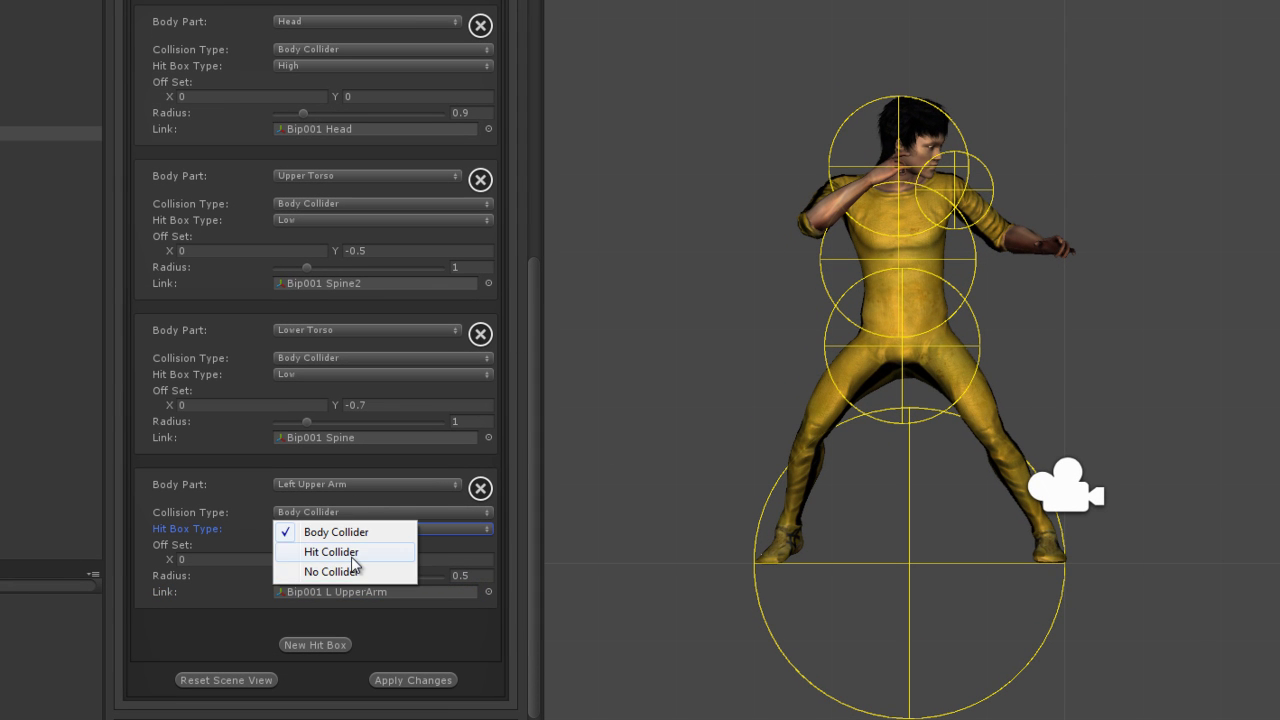
click(340, 552)
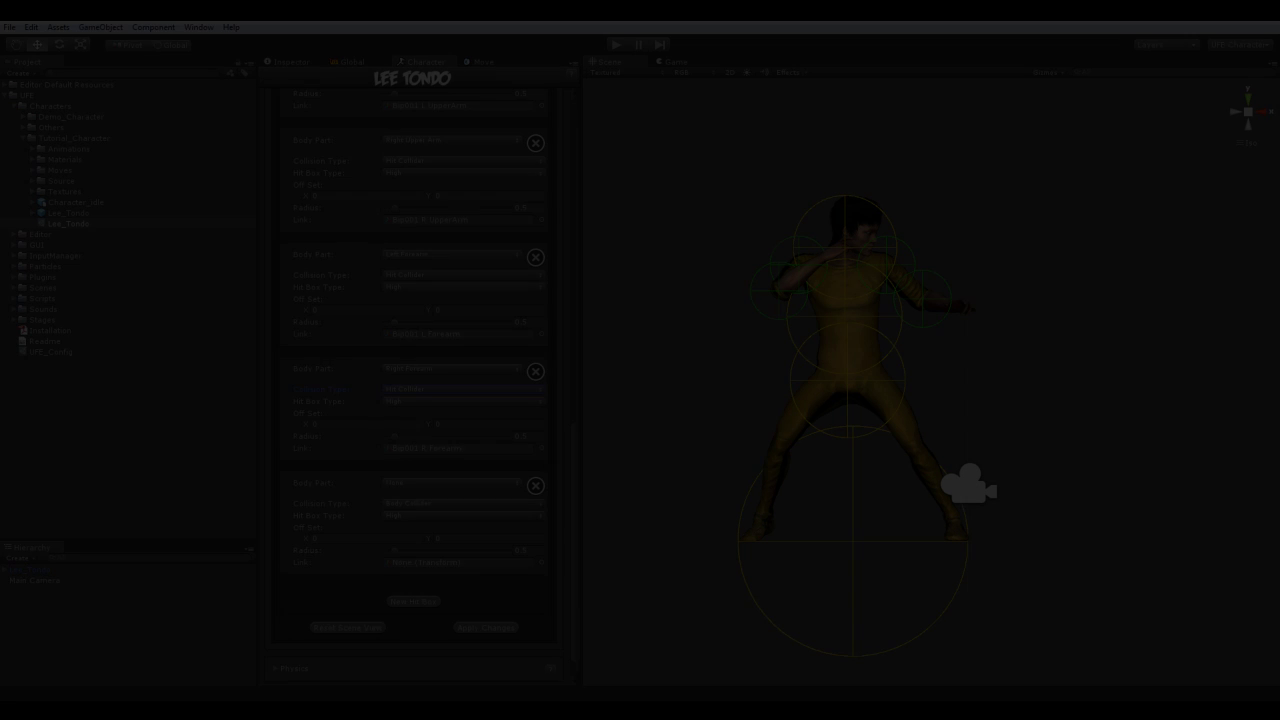
Make the last hit box Left Hand, linked to Bip001 L Hand, with No Collider.
click(440, 483)
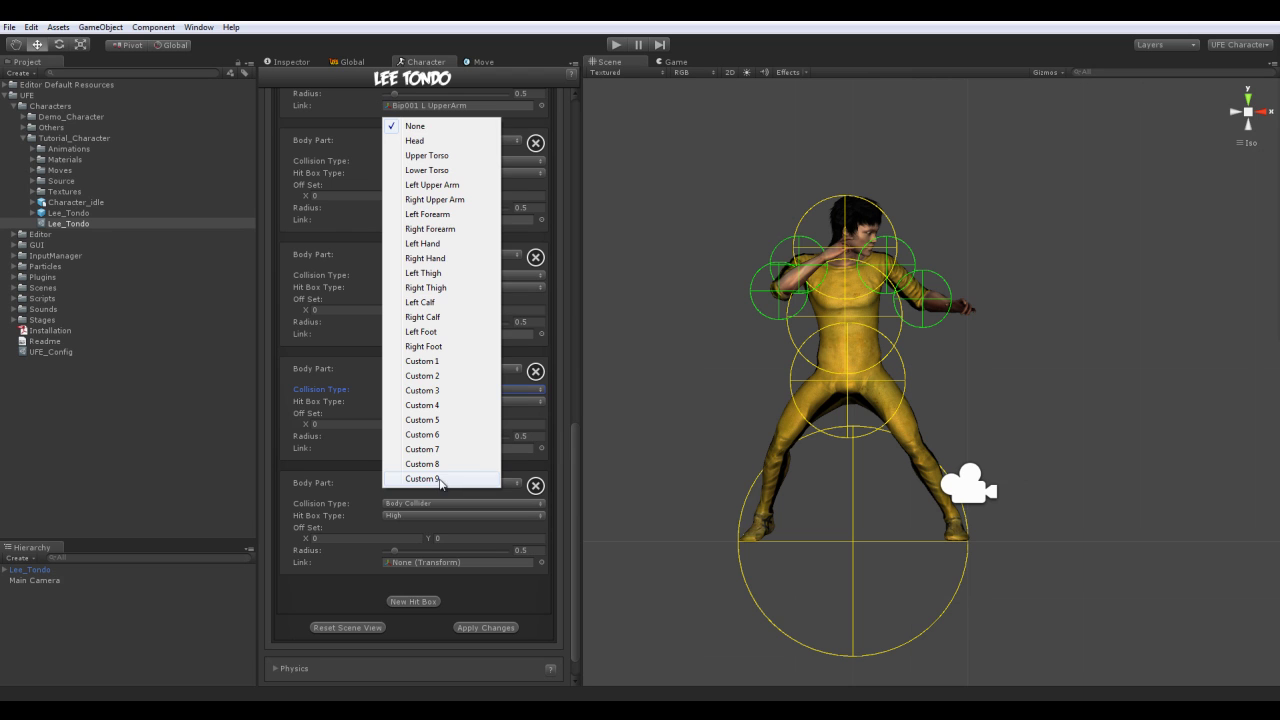
click(446, 245)
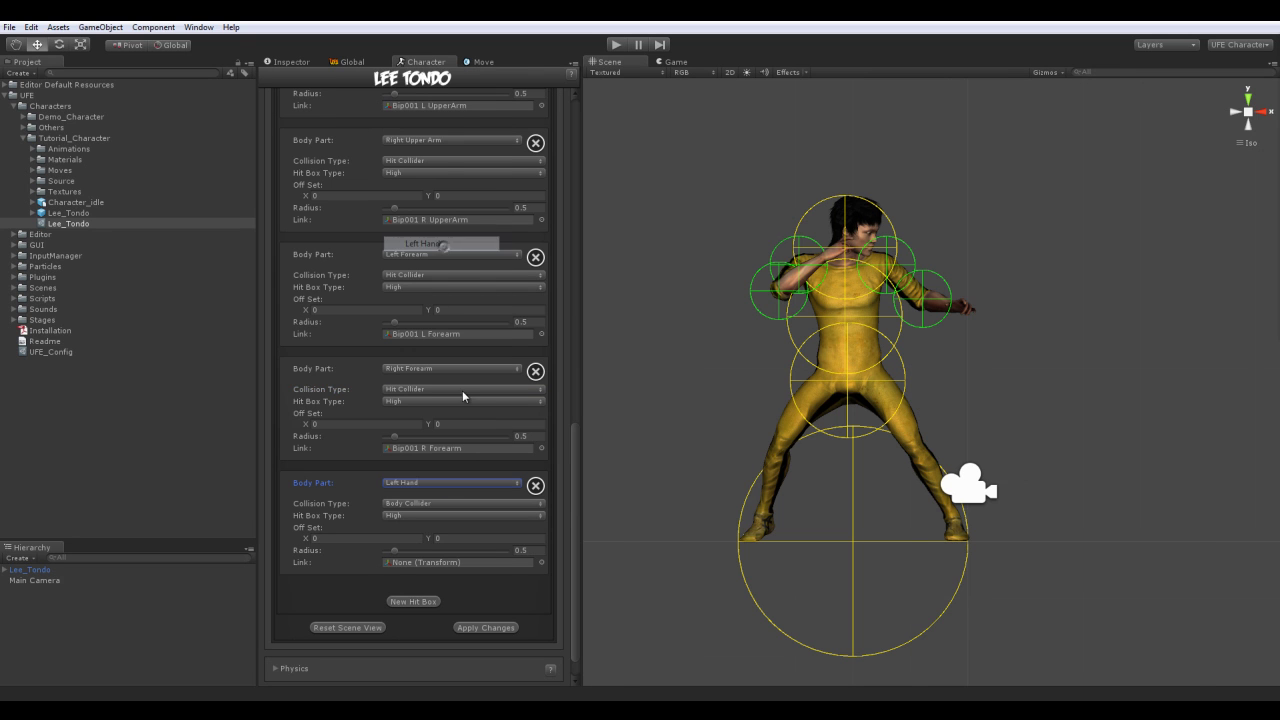
click(541, 562)
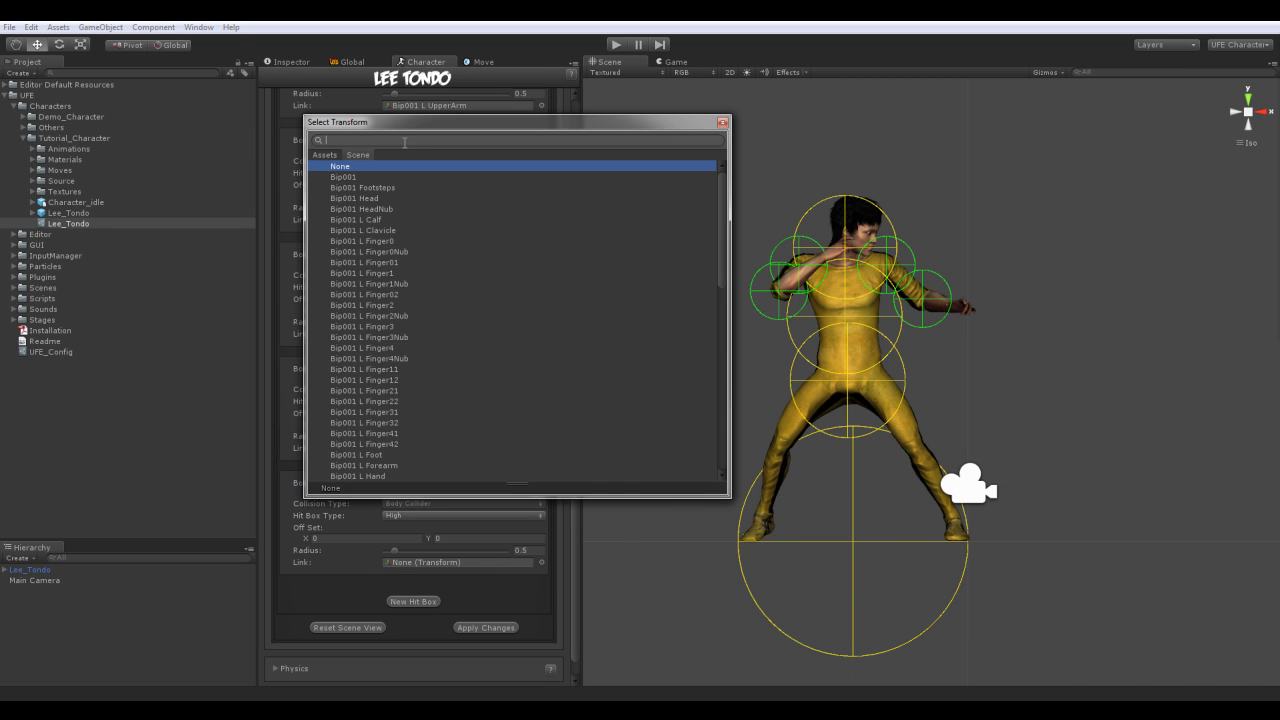
text(hand)
double_click(386, 180)
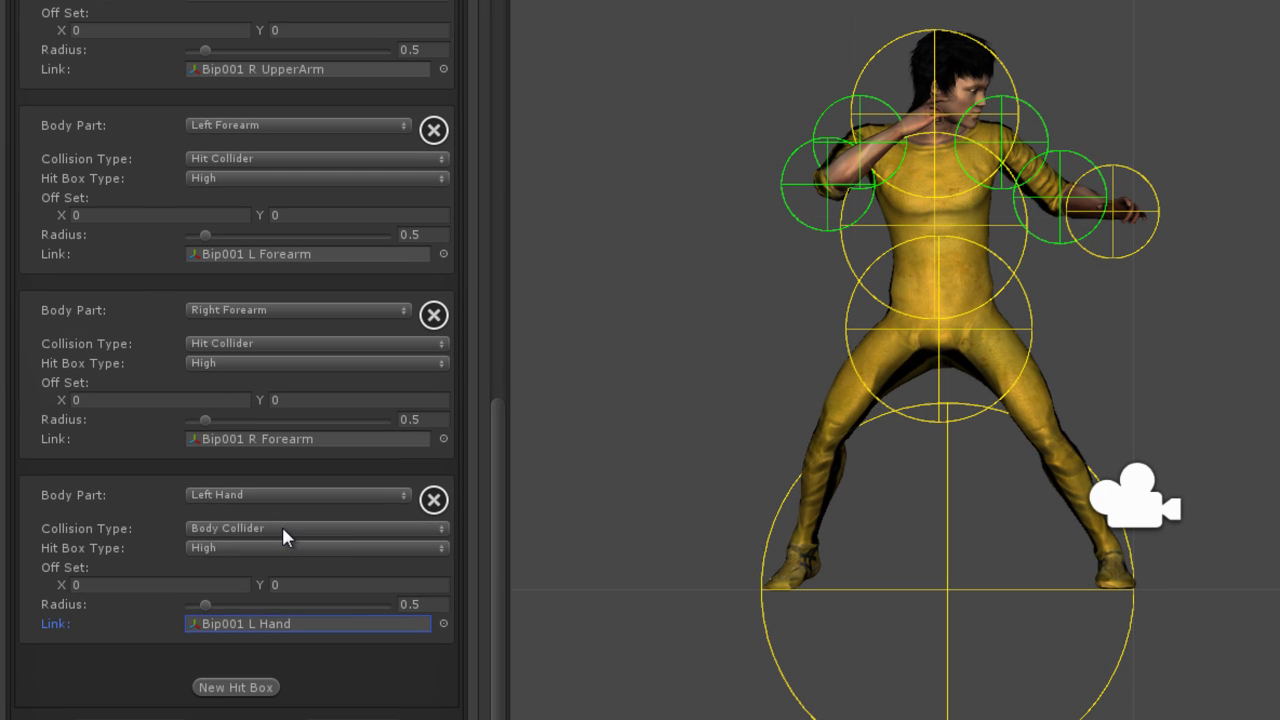
click(444, 503)
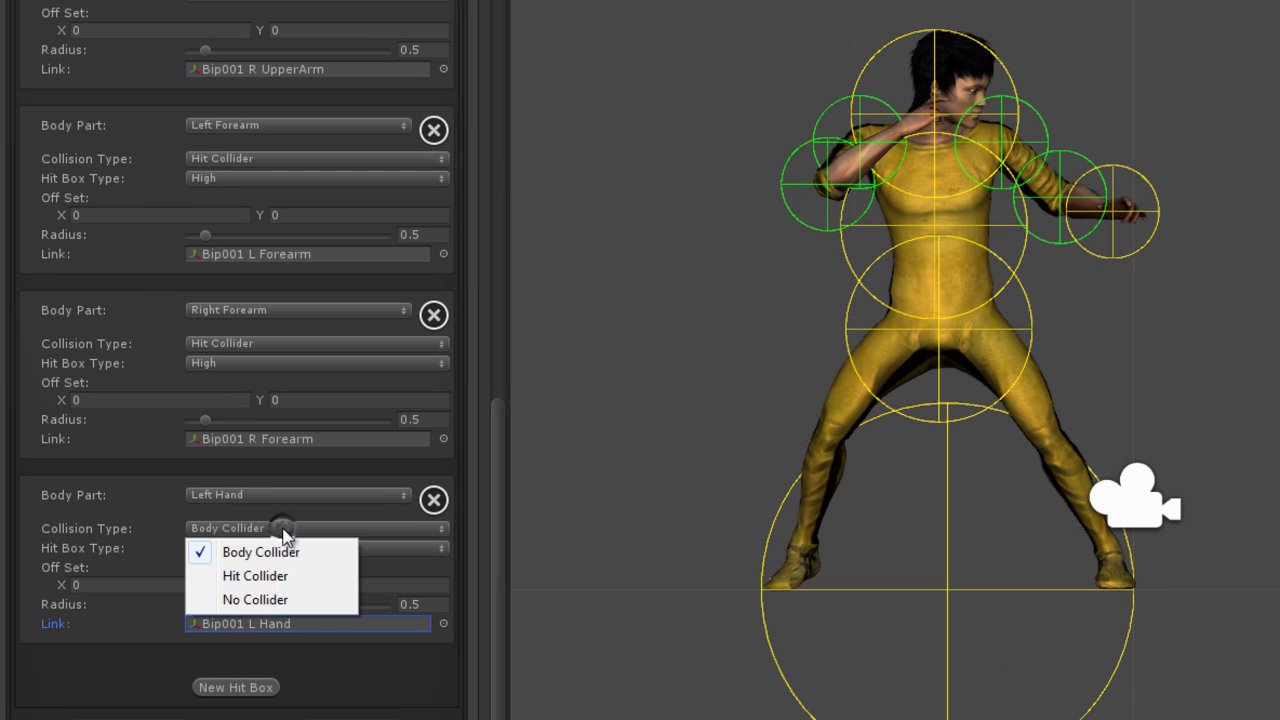
click(258, 600)
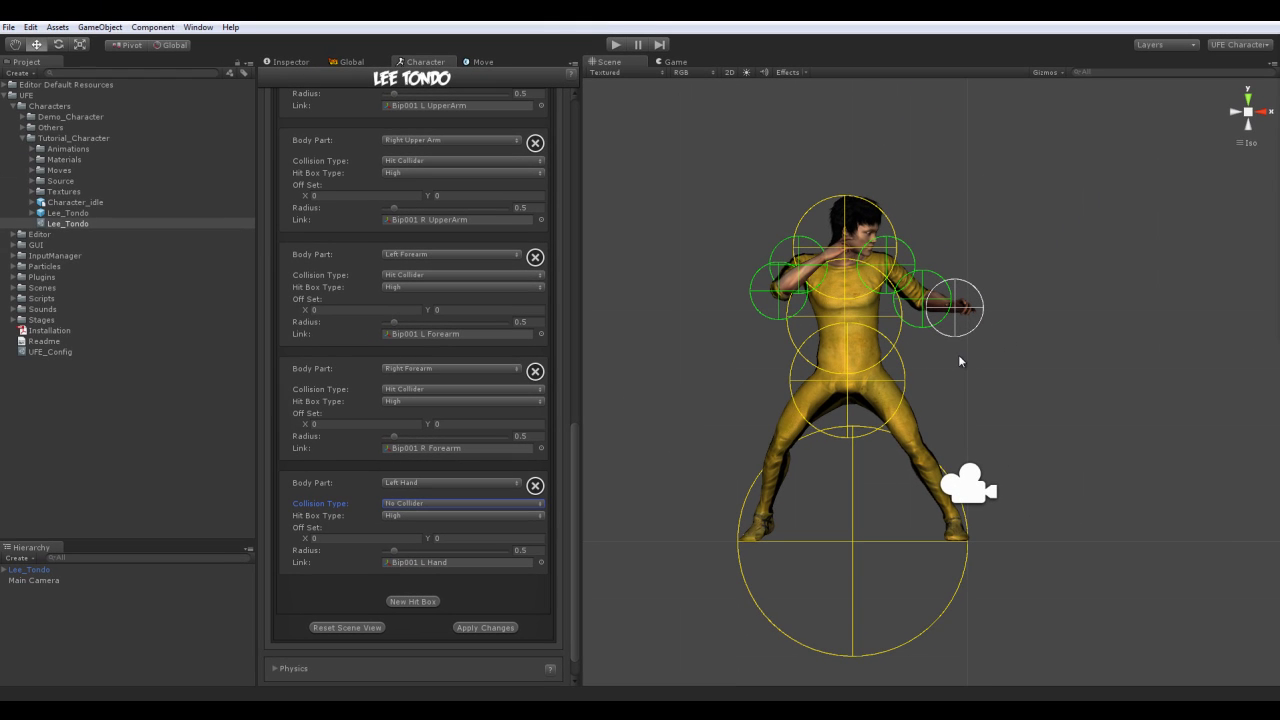
Add a Right Hand hit box linked to Bip001 R Hand, with No Collider.
click(411, 601)
scroll(494, 601, down, 3)
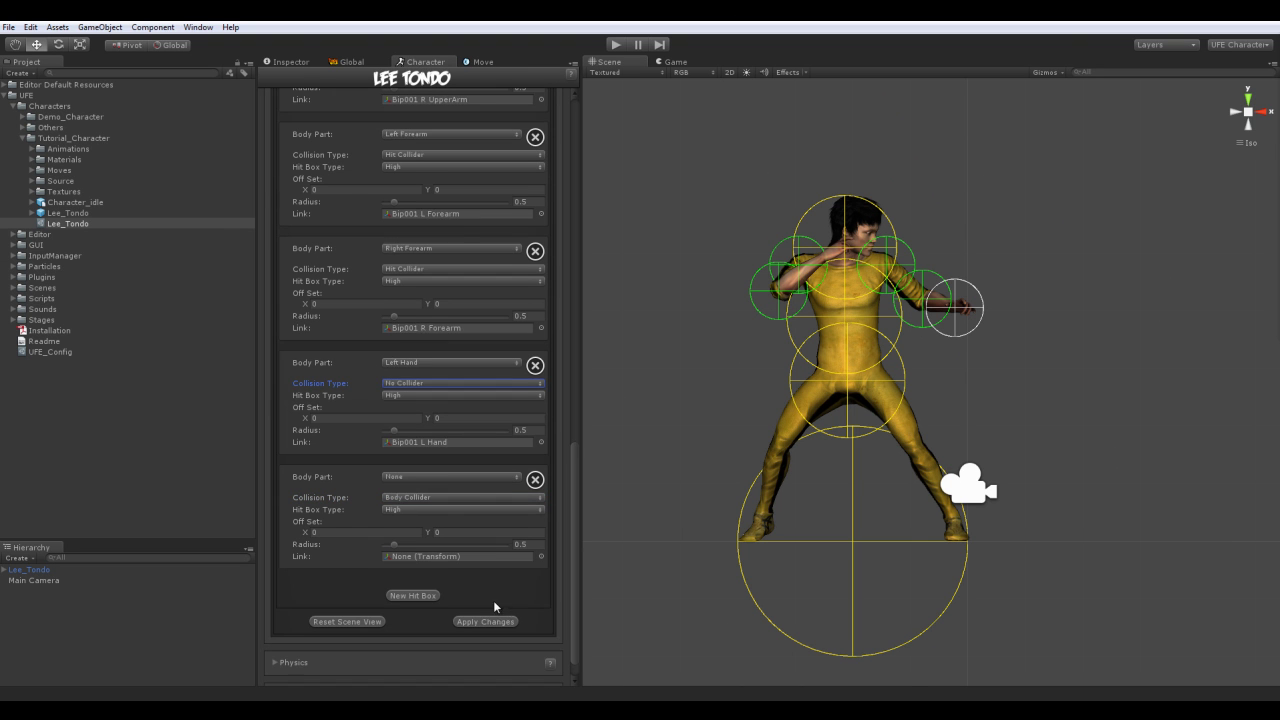
click(440, 477)
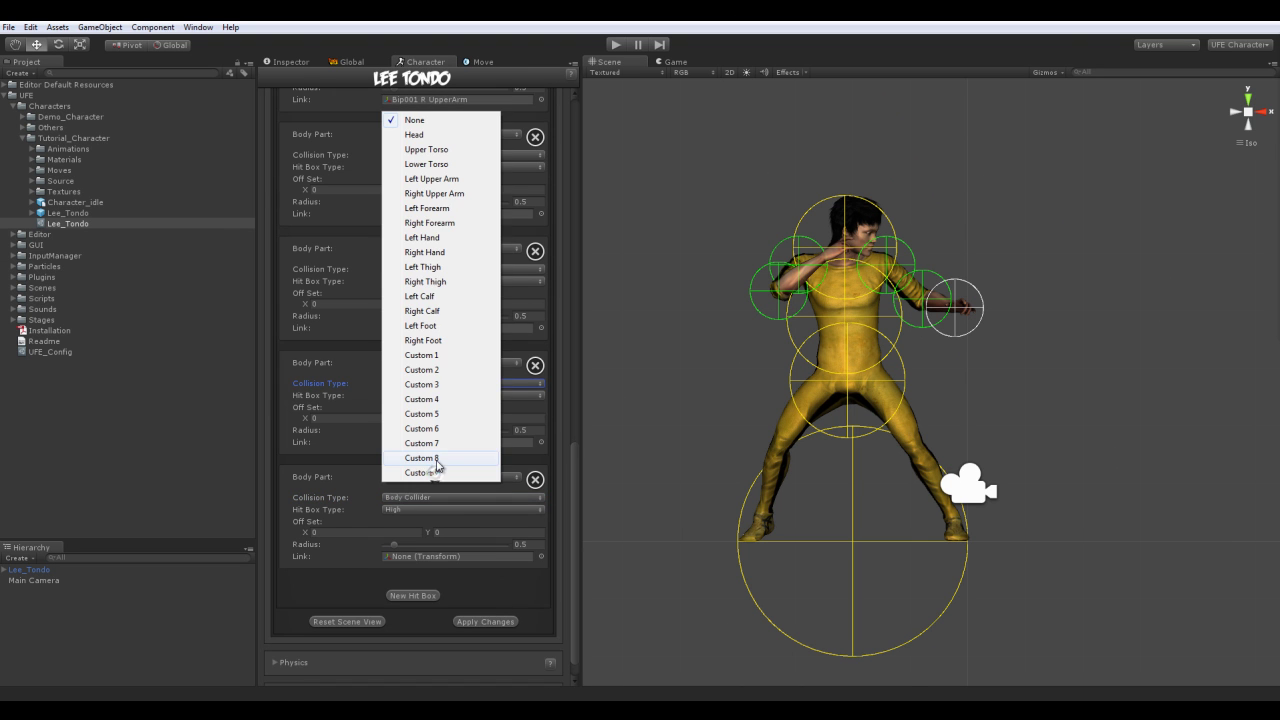
click(451, 252)
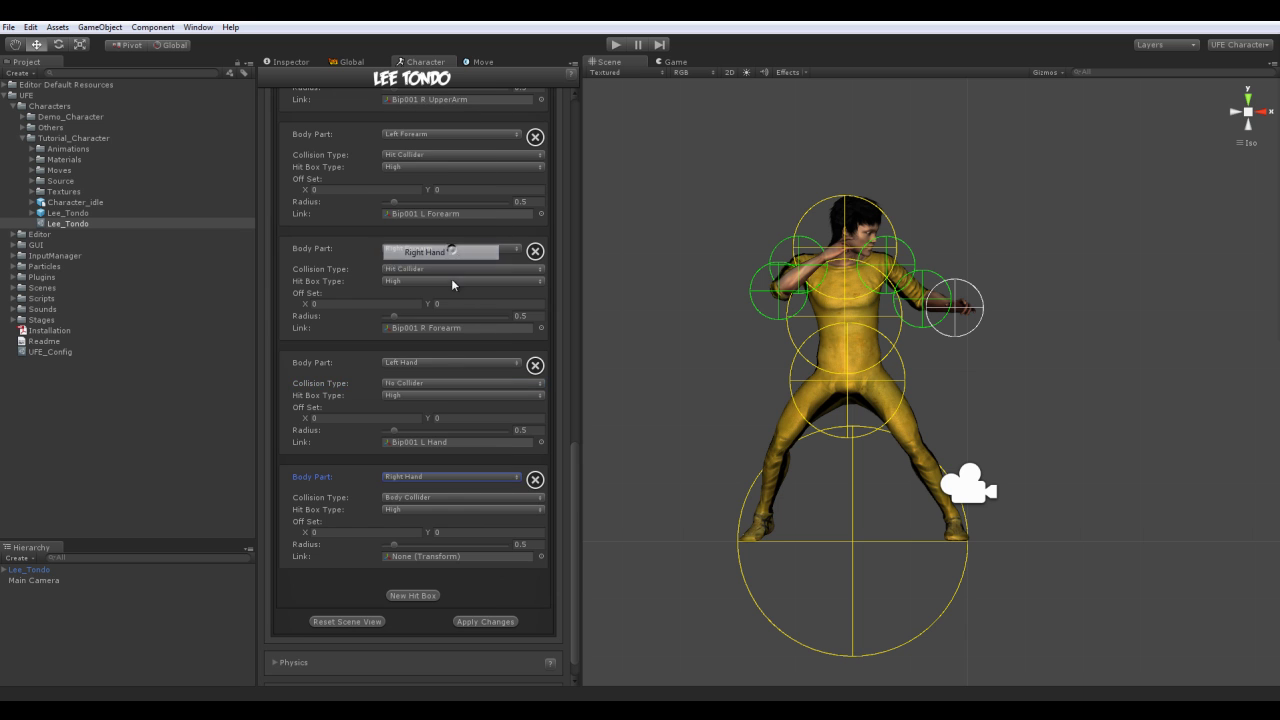
click(541, 556)
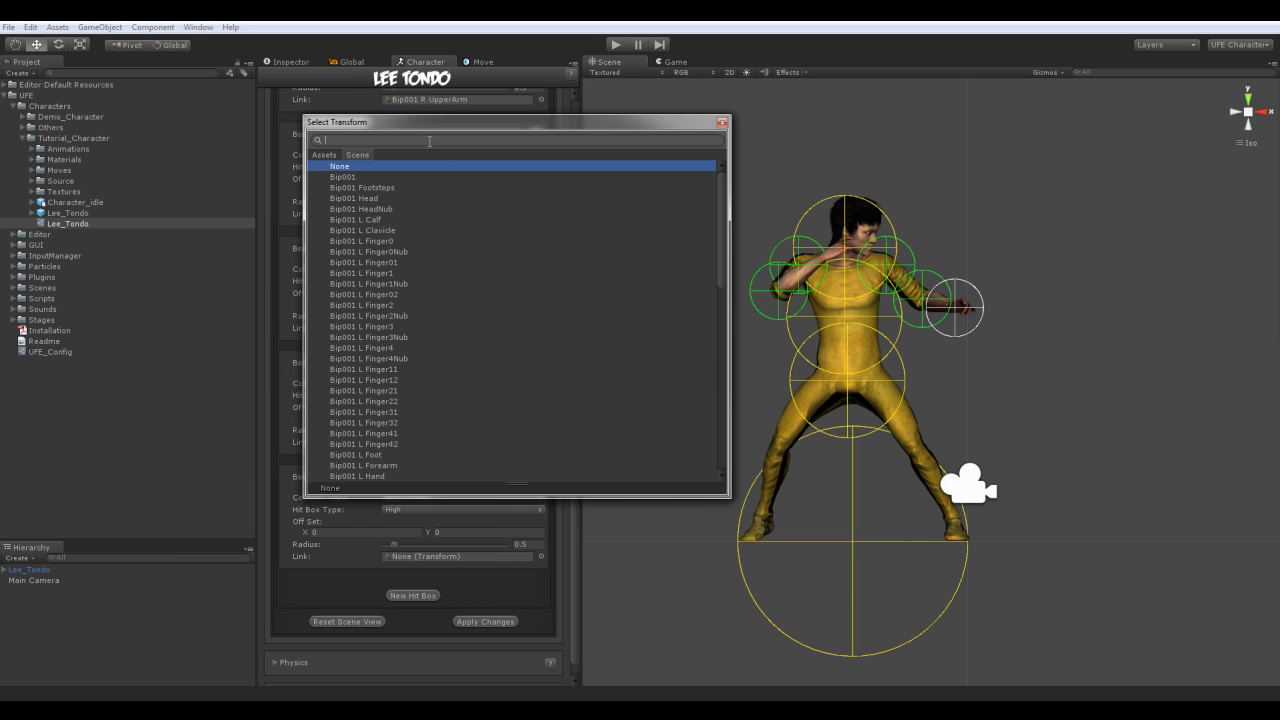
text(han)
click(369, 187)
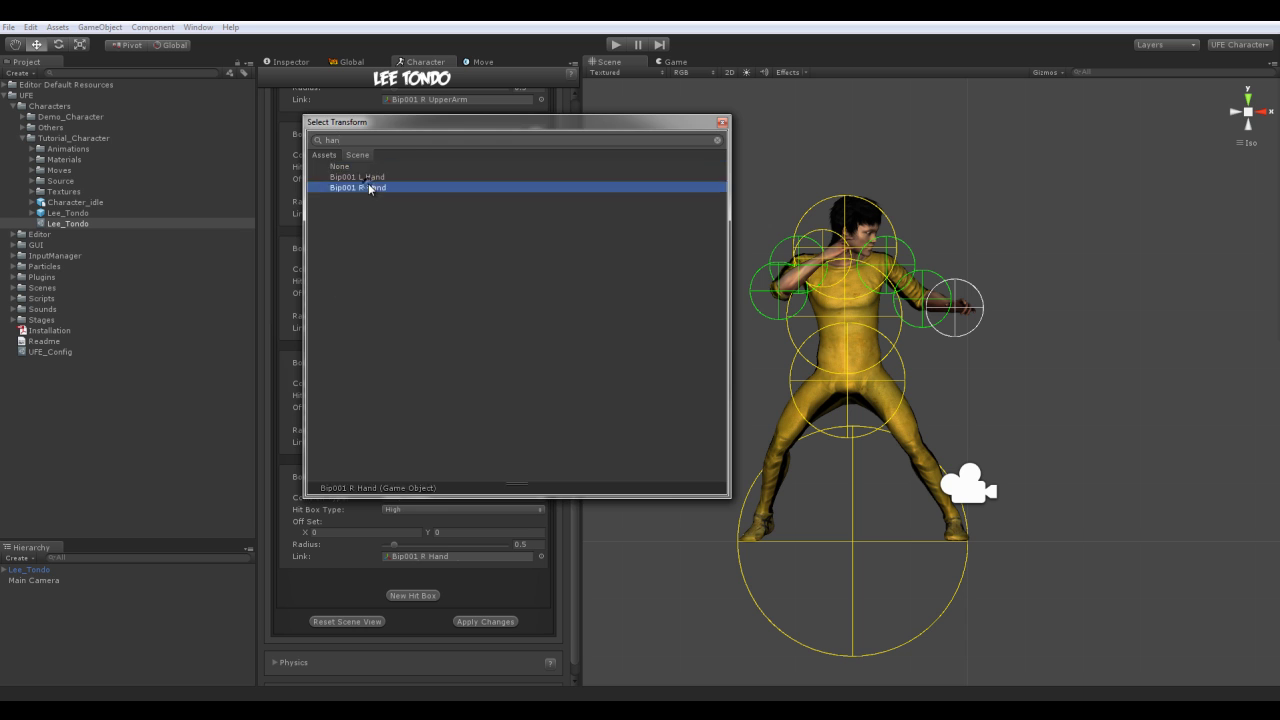
click(369, 187)
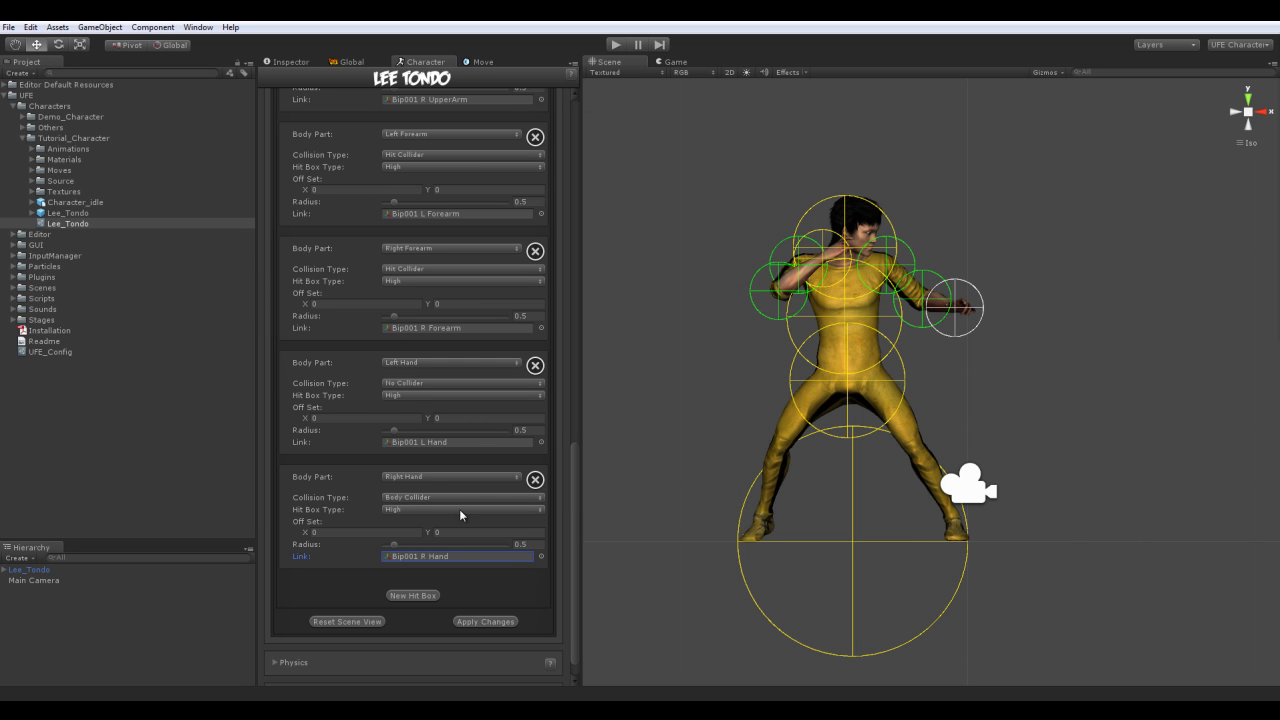
click(440, 497)
click(432, 540)
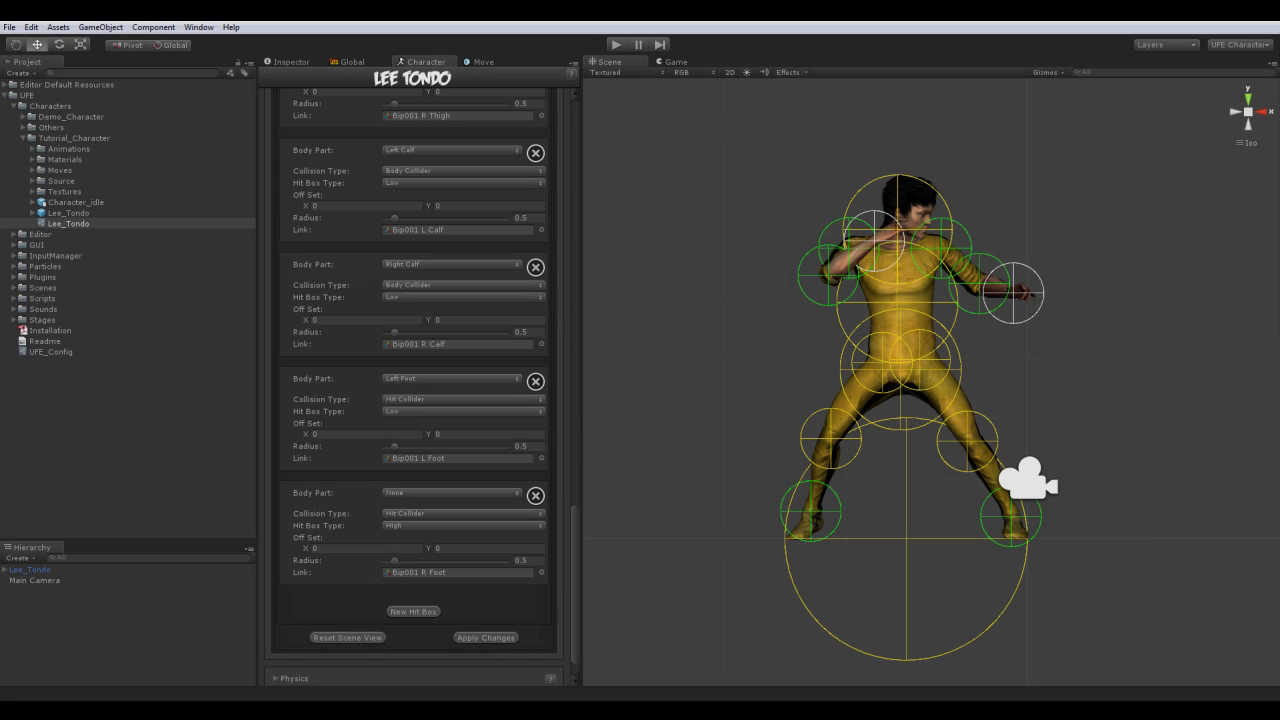
Set the last hit box's body part to Right Foot.
click(397, 491)
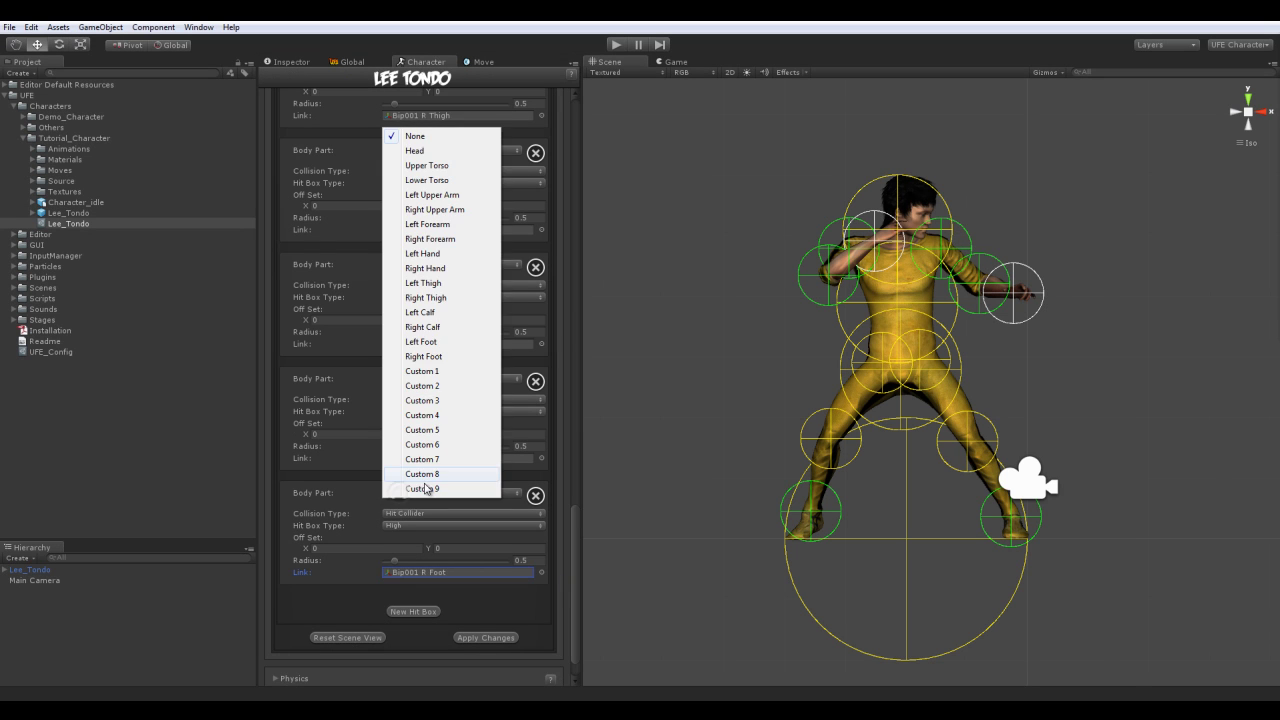
click(456, 356)
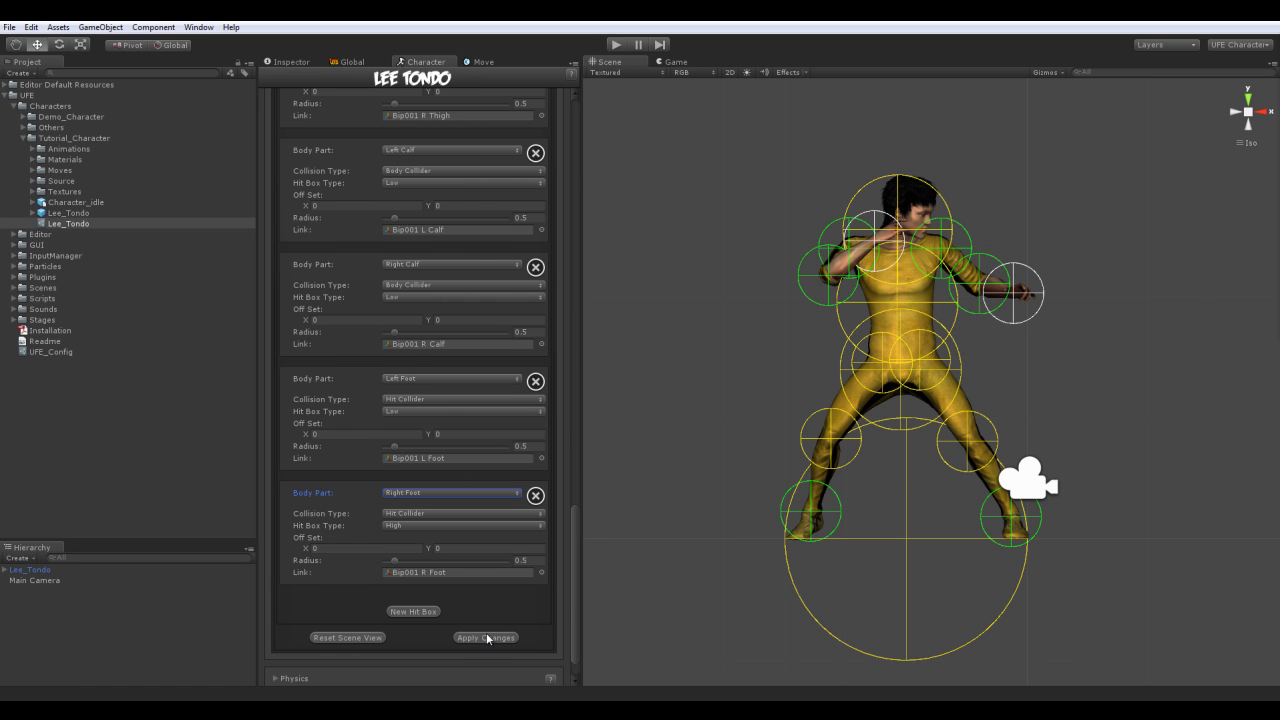
scroll(493, 610, down, 2)
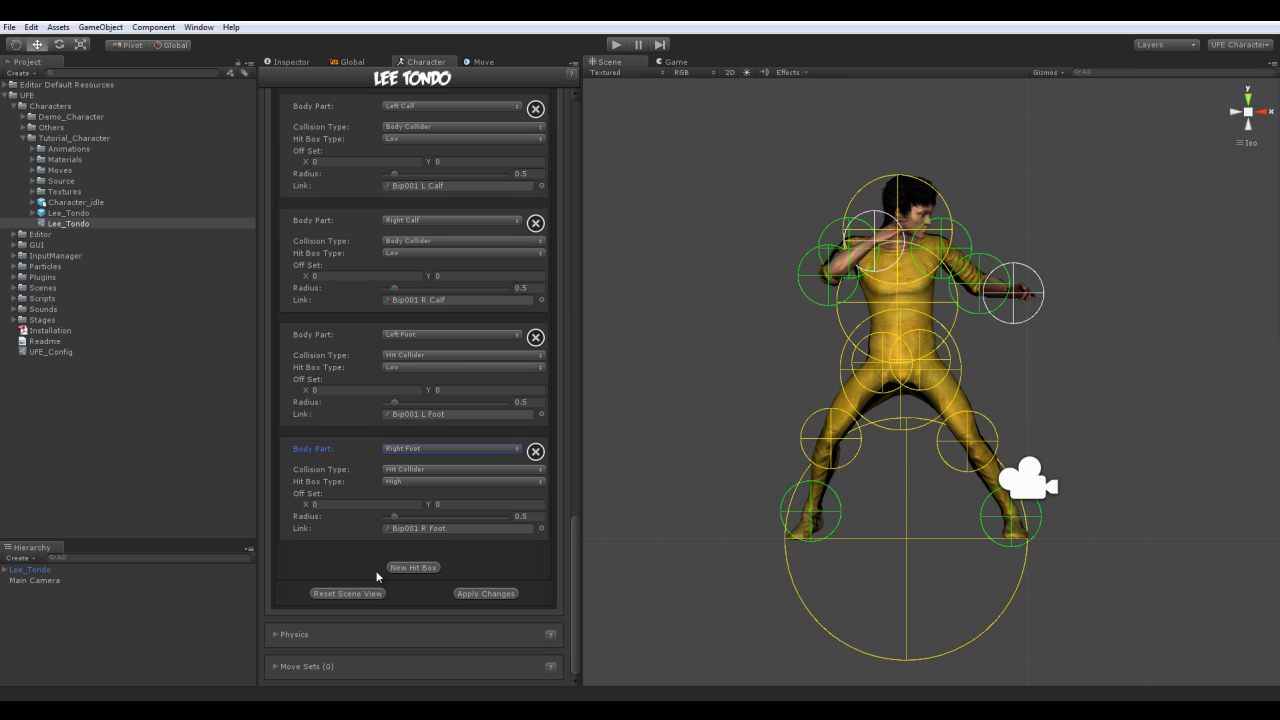
scroll(472, 551, up, 2)
scroll(470, 550, up, 20)
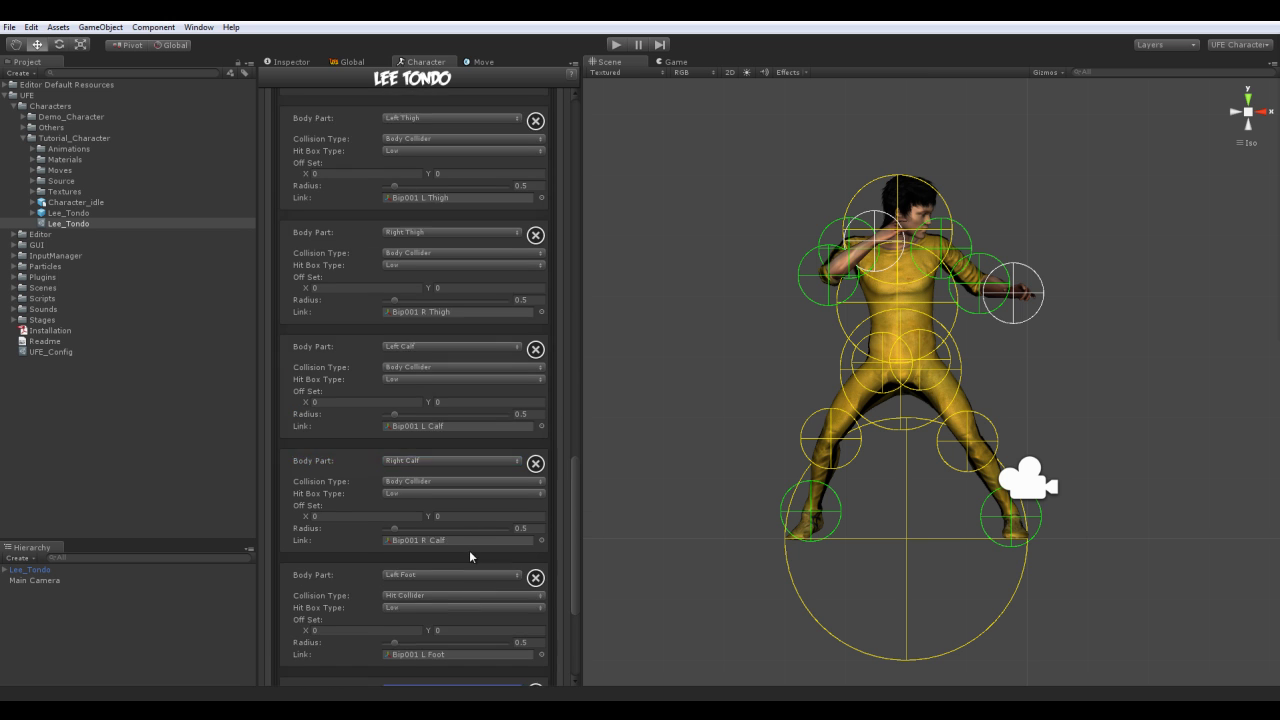
scroll(469, 550, up, 15)
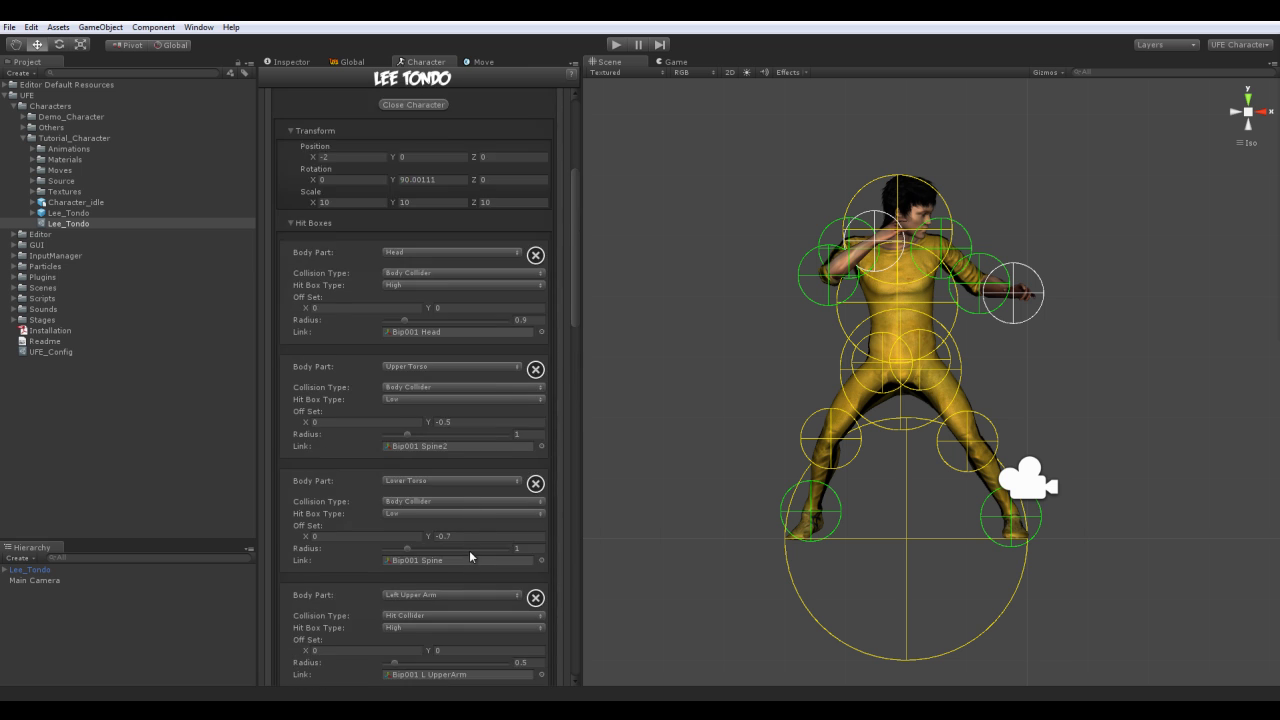
Collapse the Hit Boxes and Transform sections and open the Hit Box Setup documentation.
click(293, 342)
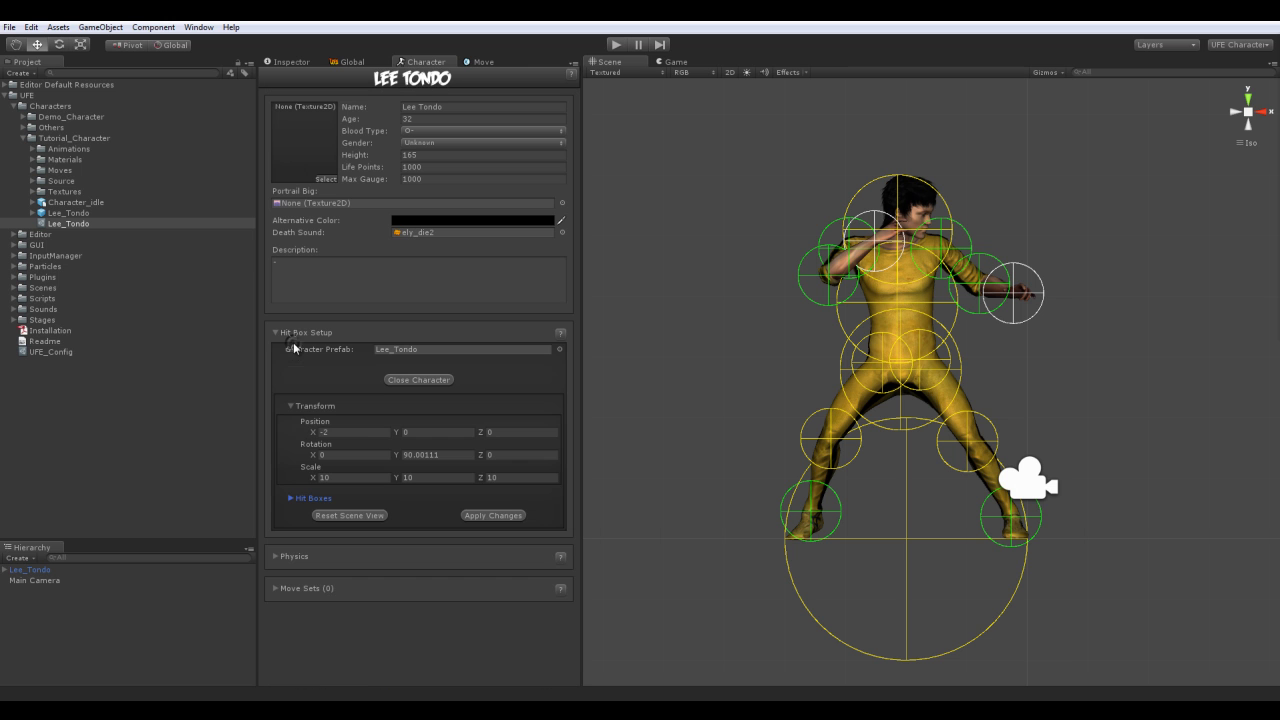
click(290, 408)
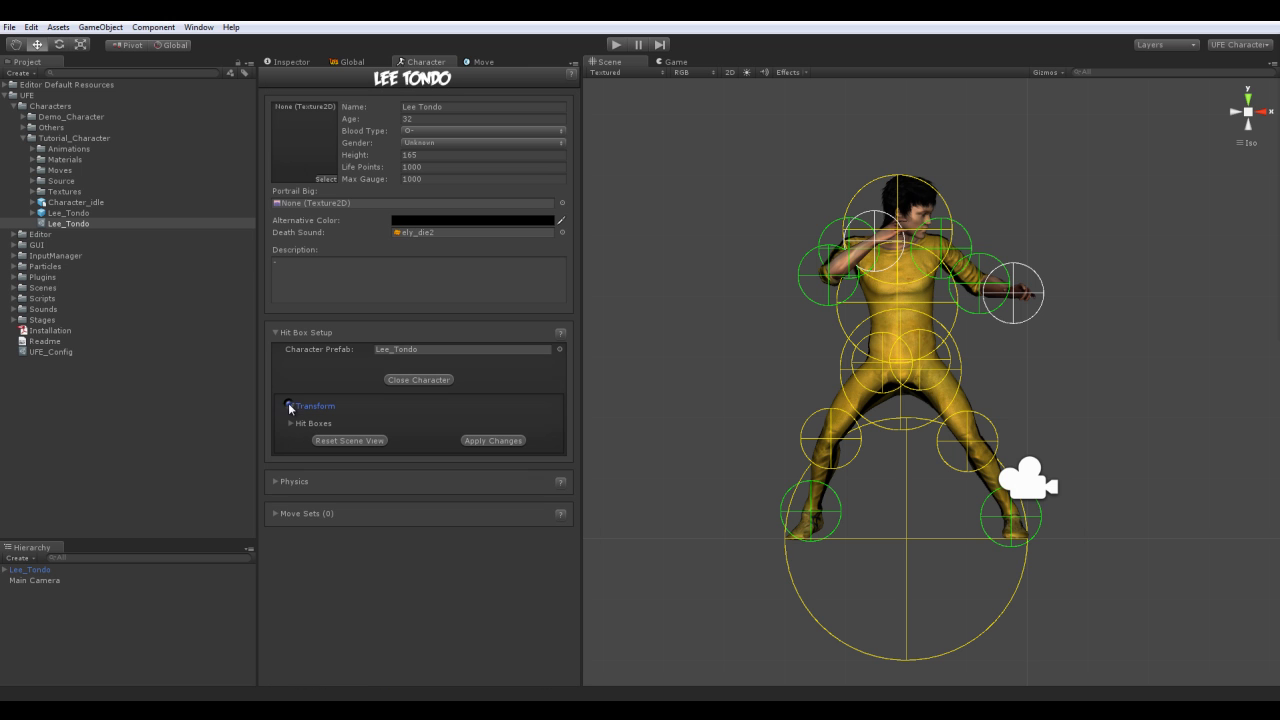
click(561, 334)
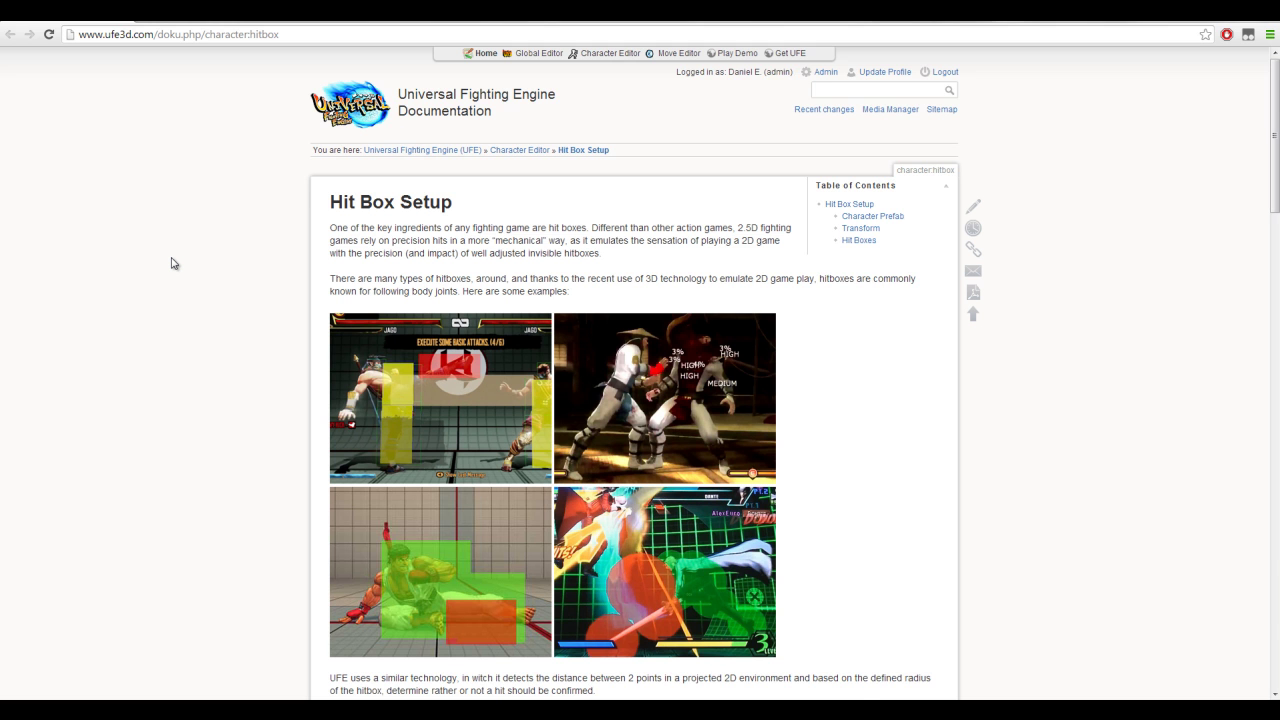
Scroll the Hit Box Setup documentation page down to the Hit Boxes section.
scroll(171, 263, down, 3)
scroll(171, 263, up, 1)
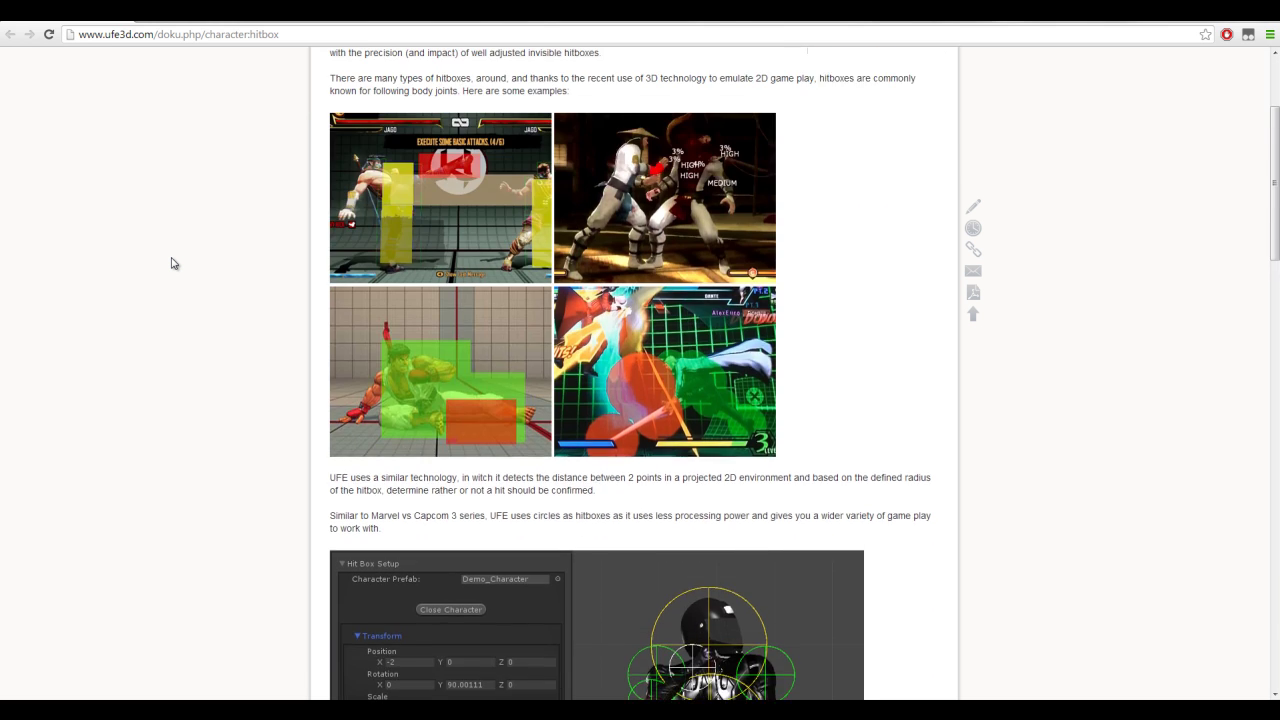
scroll(171, 263, up, 2)
scroll(171, 263, down, 5)
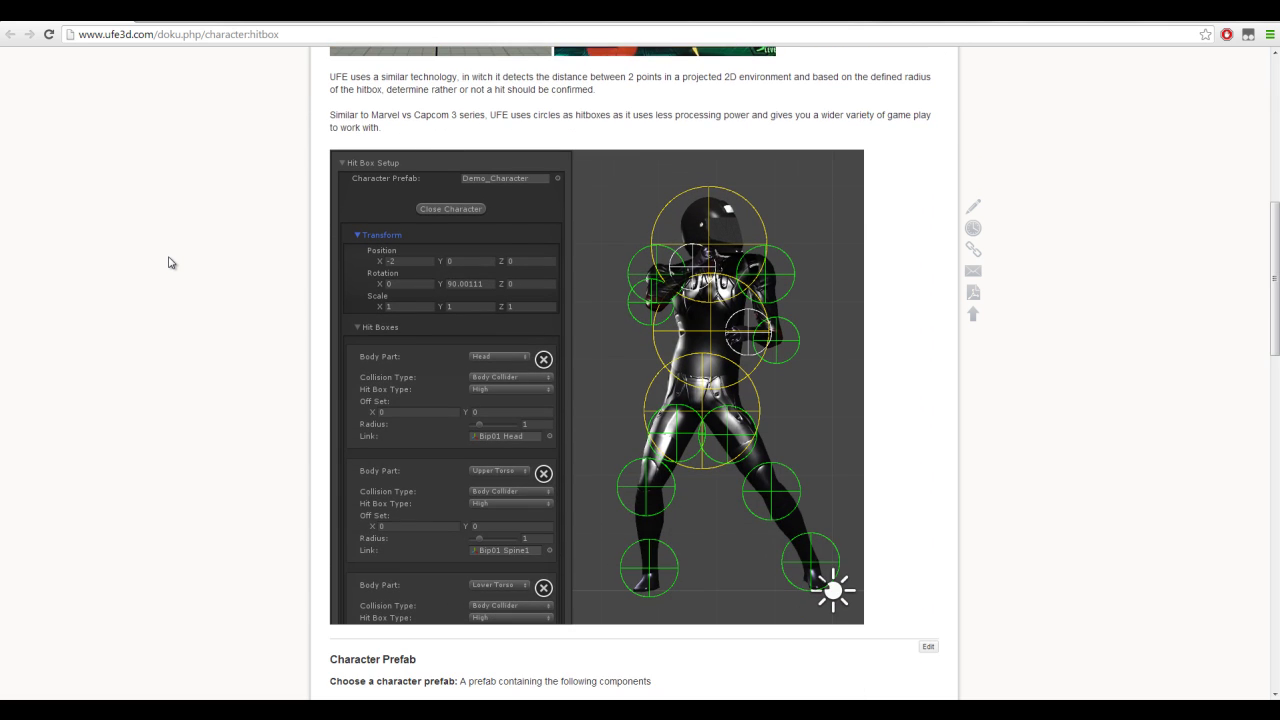
scroll(168, 263, down, 5)
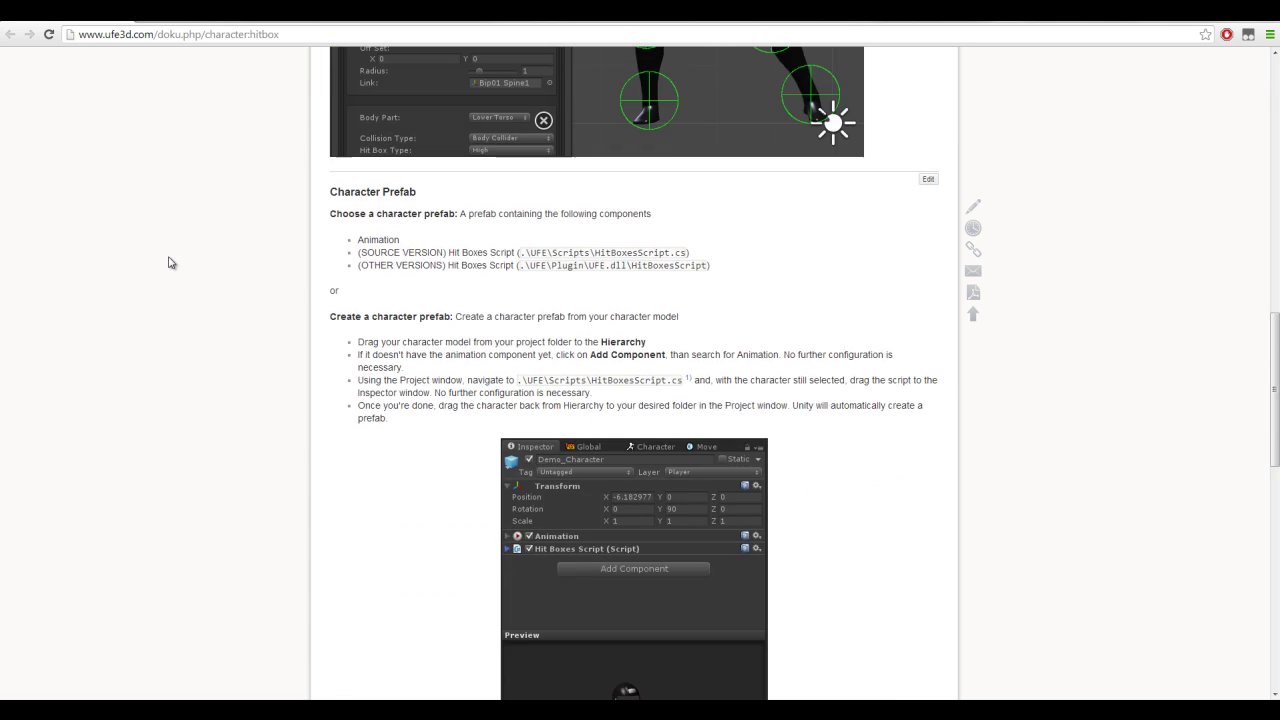
scroll(171, 263, down, 2)
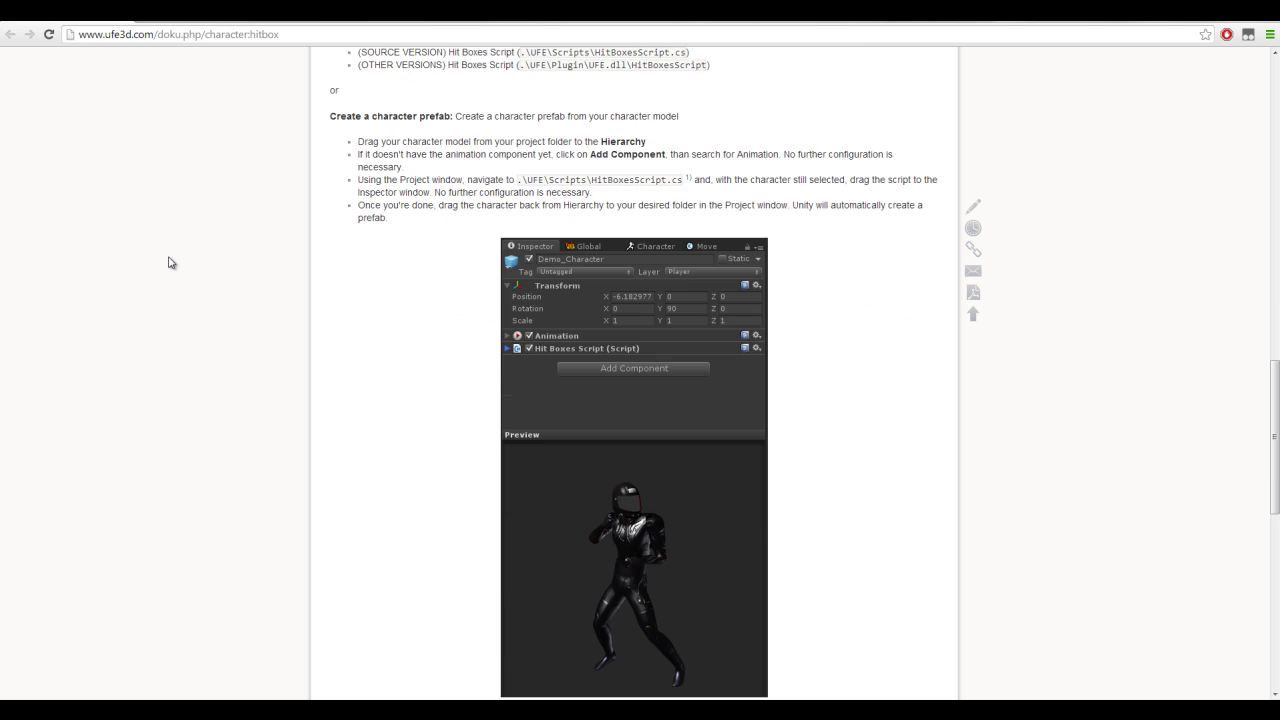
scroll(168, 263, down, 6)
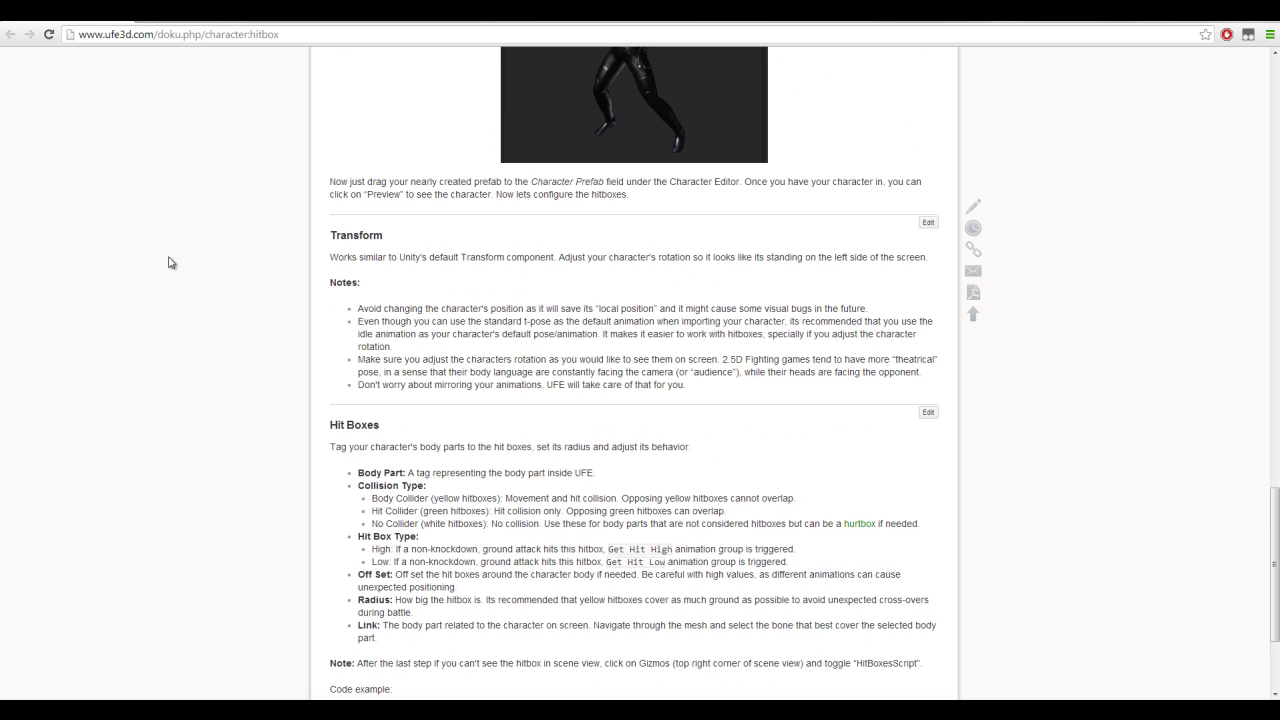